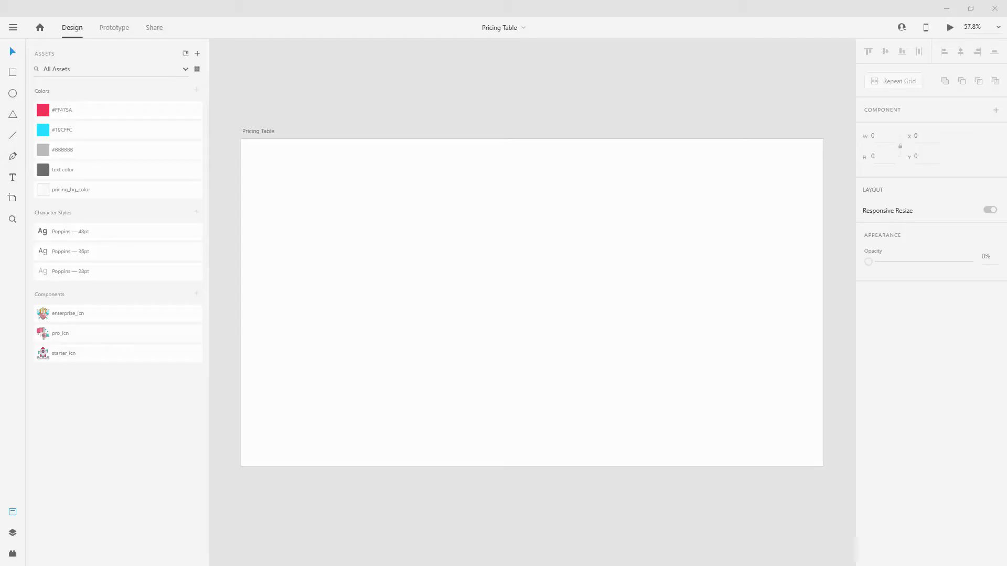
Turn on a 12-column layout grid on Pricing Table with paler columns and 40 gutter width.
click(260, 131)
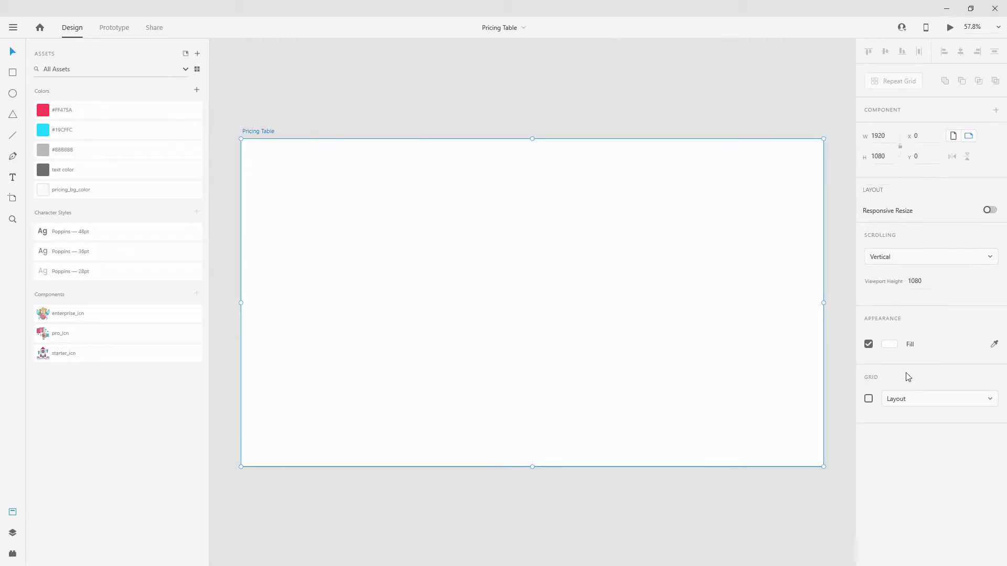
click(869, 398)
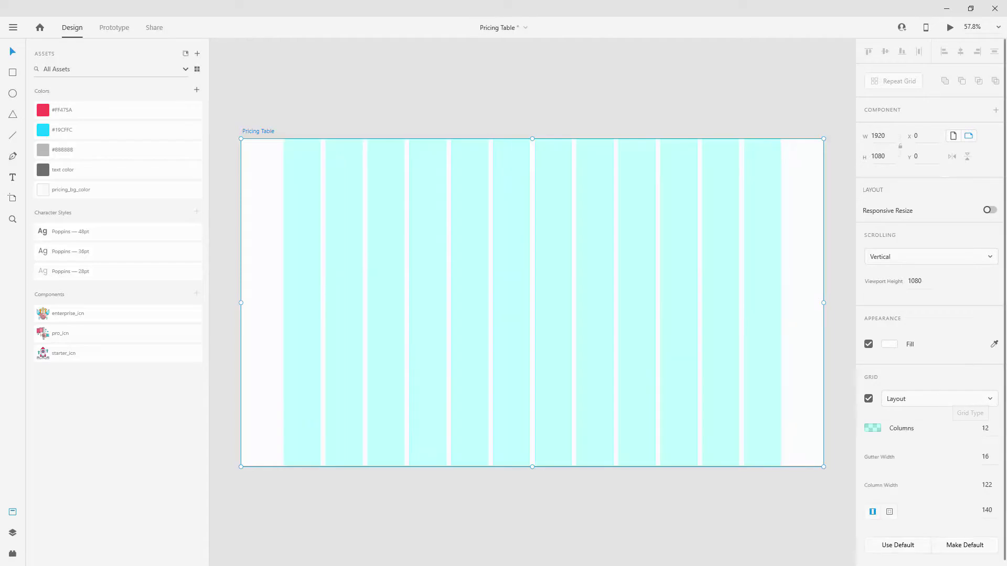
click(873, 427)
drag(836, 431, 837, 441)
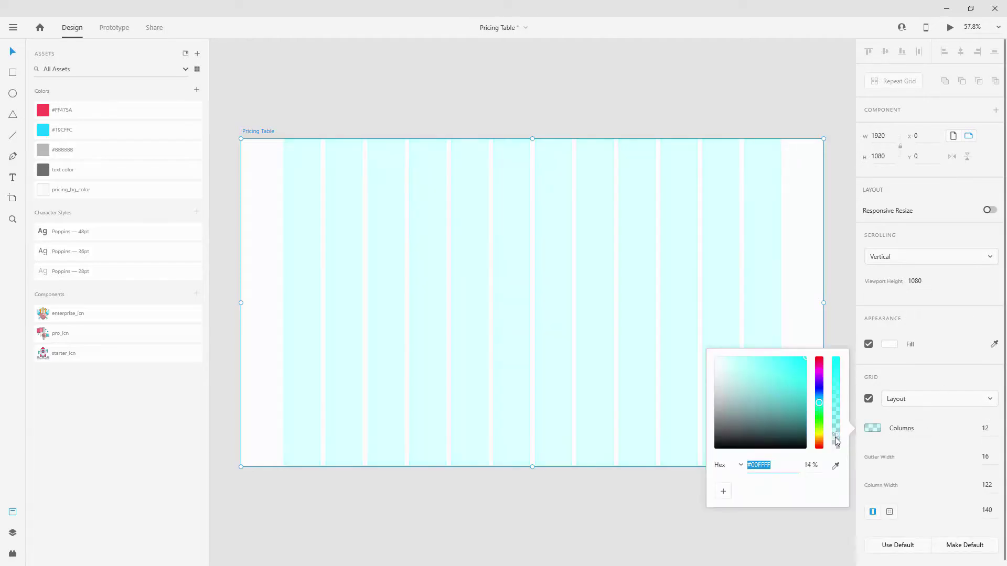
click(991, 460)
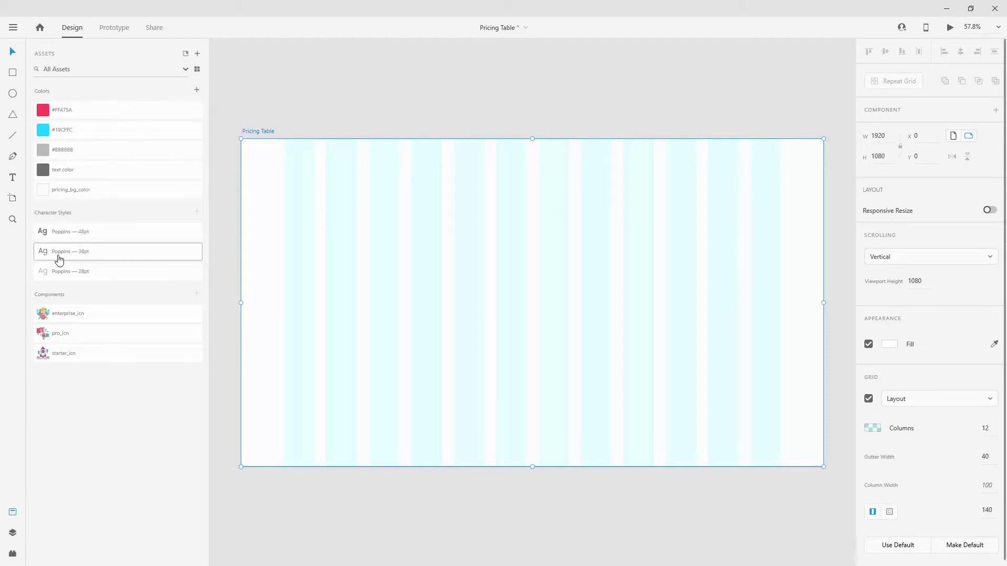
Add the text 'Pricing Options' near the top of the artboard.
mouse_move(59, 257)
key(t)
click(482, 197)
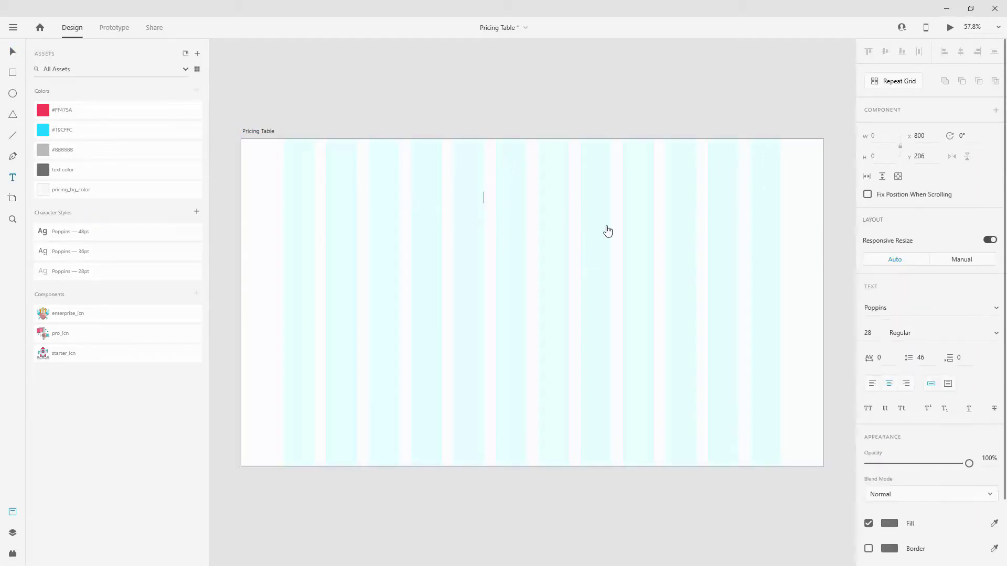
text(Pricing Options)
key(Escape)
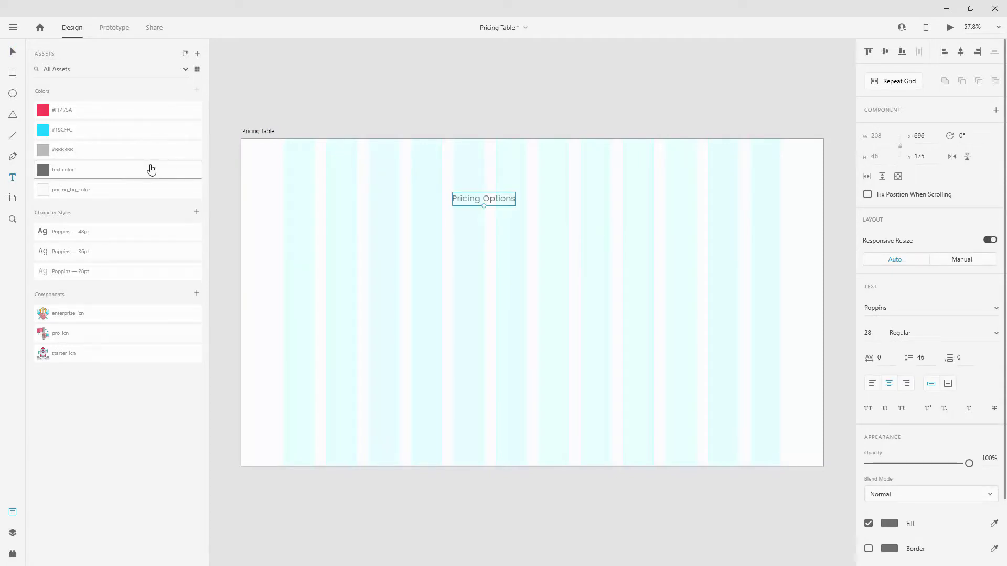
Apply the Poppins 48pt style and centre the heading horizontally, slightly below the top edge.
click(108, 235)
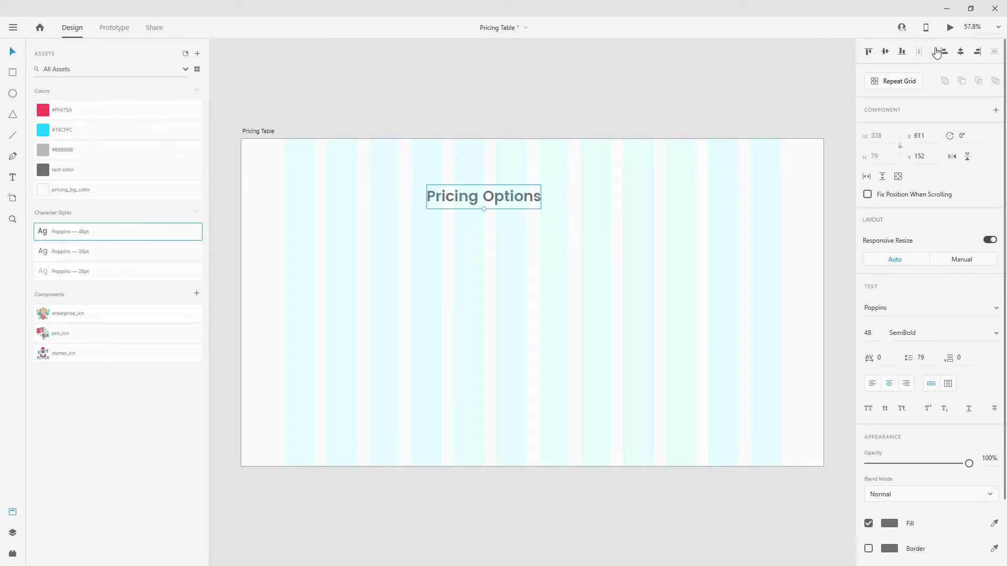
click(960, 52)
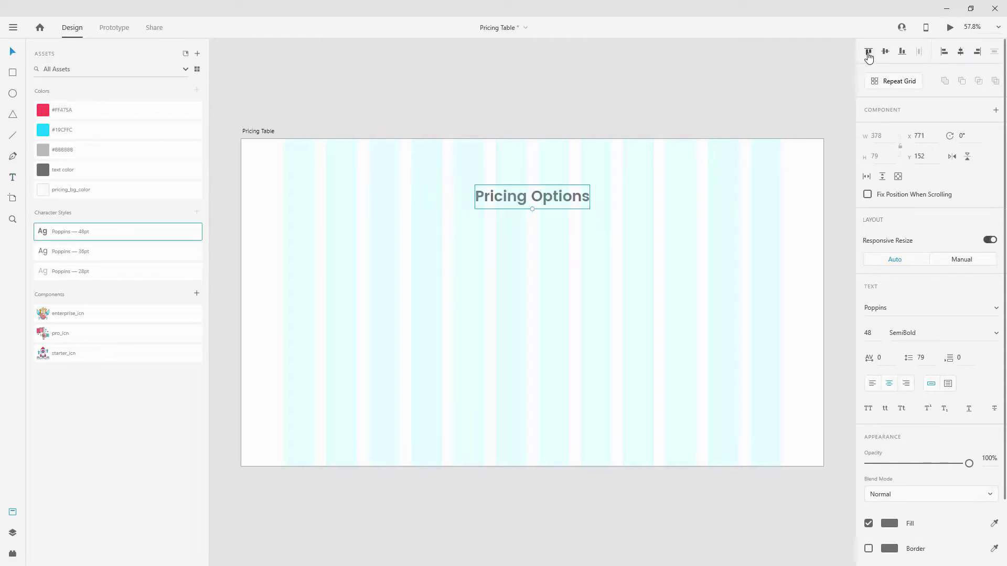
click(868, 52)
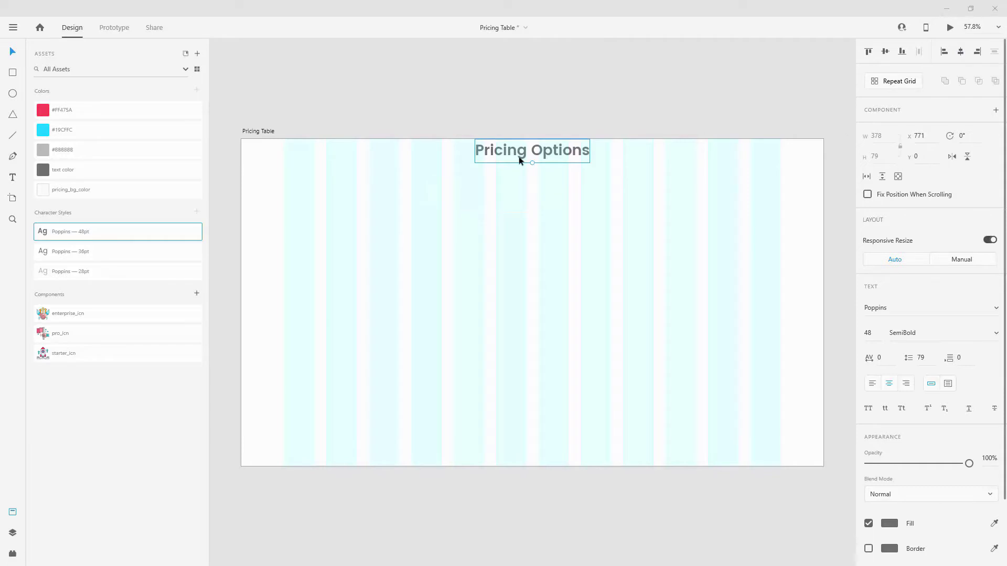
drag(530, 151, 530, 168)
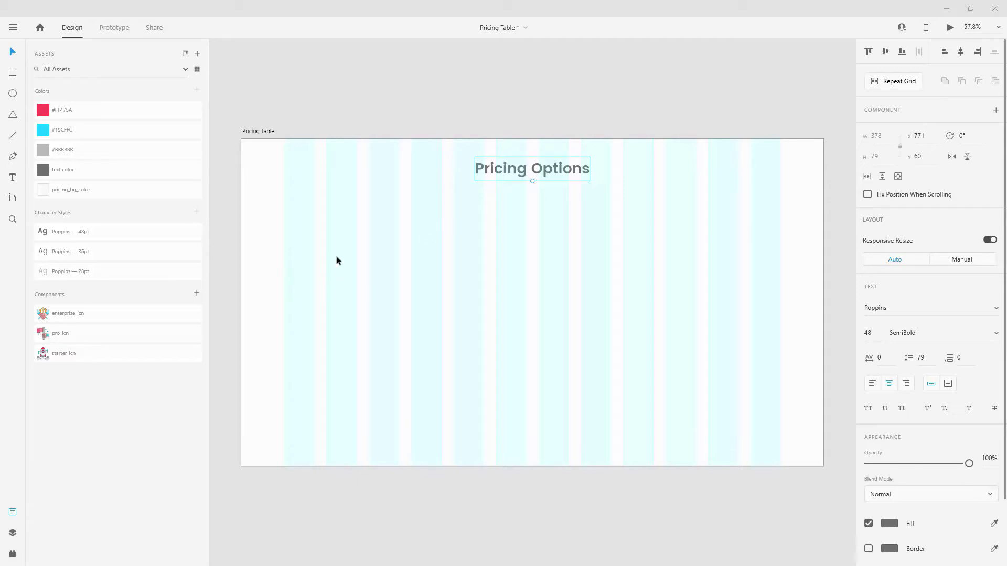
Draw a 712-high card with 20 corner radius, no border and pricing_bg_color fill.
click(12, 75)
drag(284, 218, 441, 393)
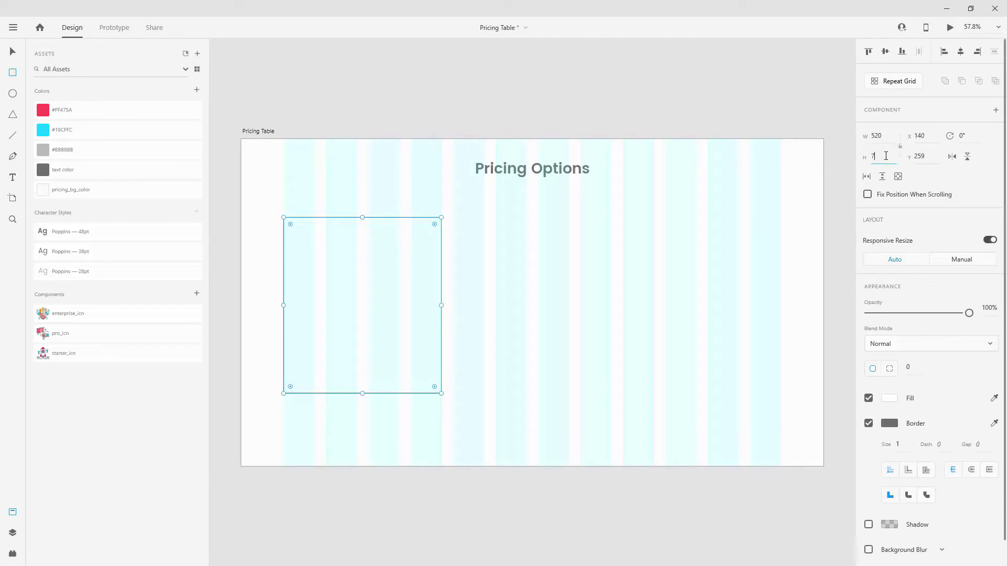
key(Return)
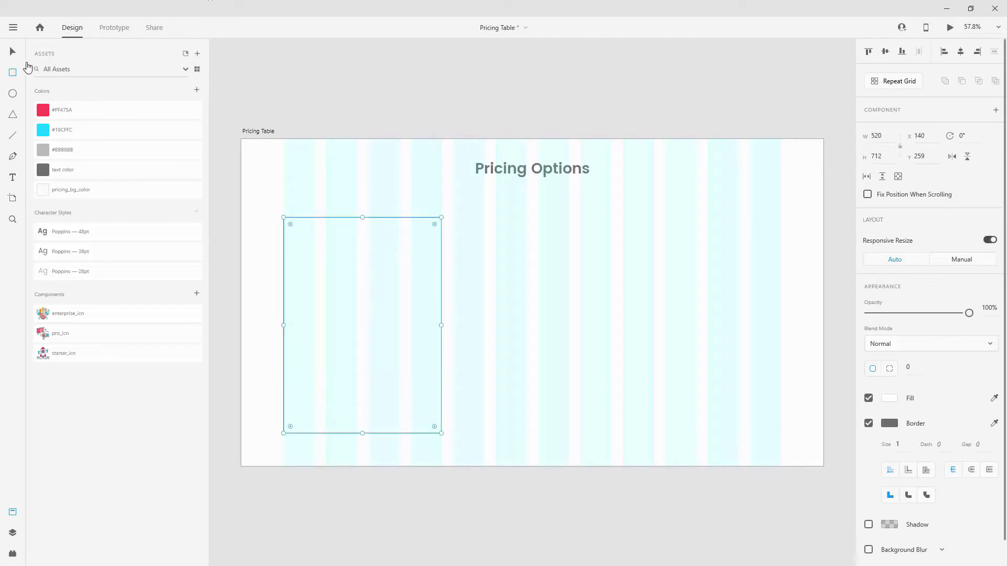
click(10, 53)
text(20)
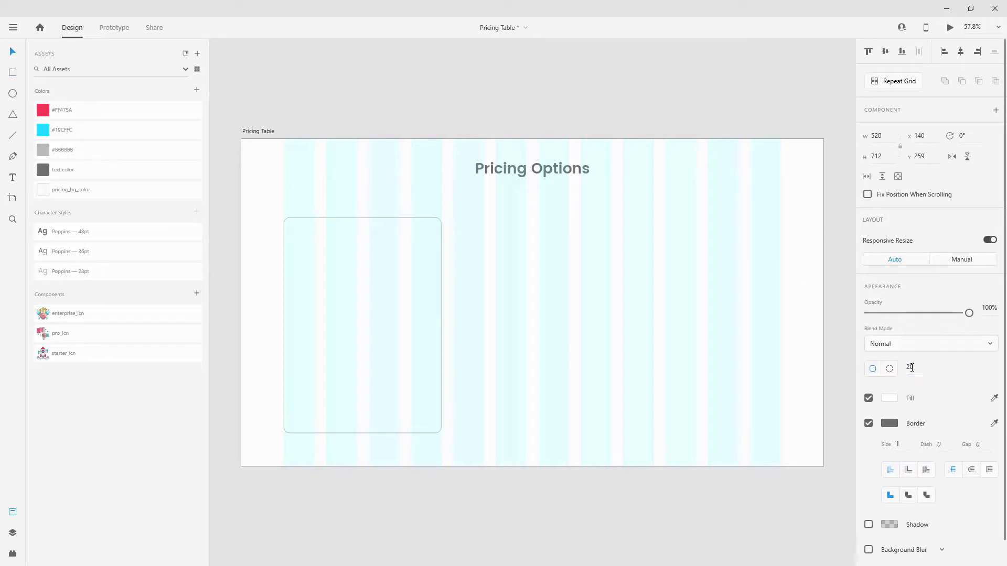
key(Return)
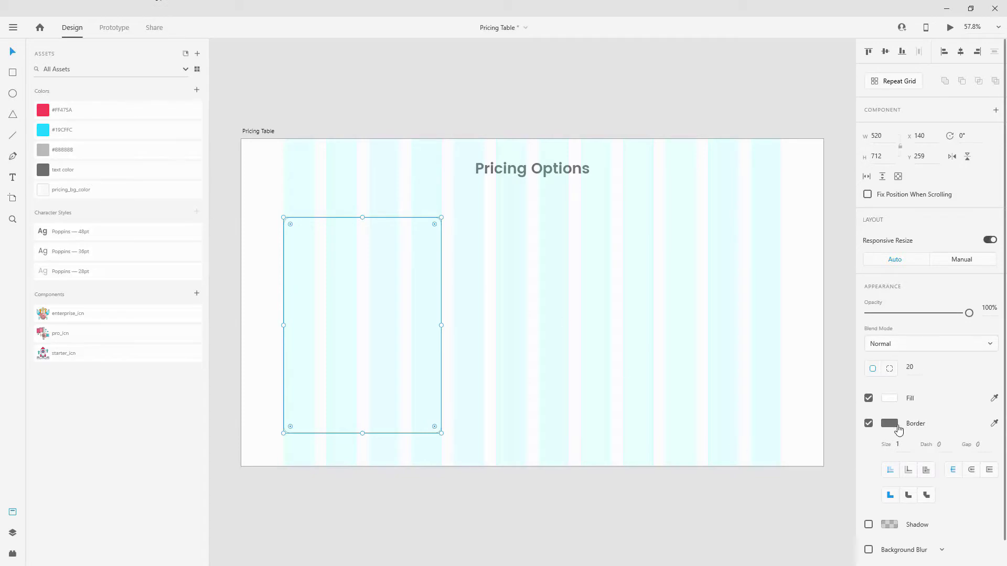
click(869, 423)
click(77, 195)
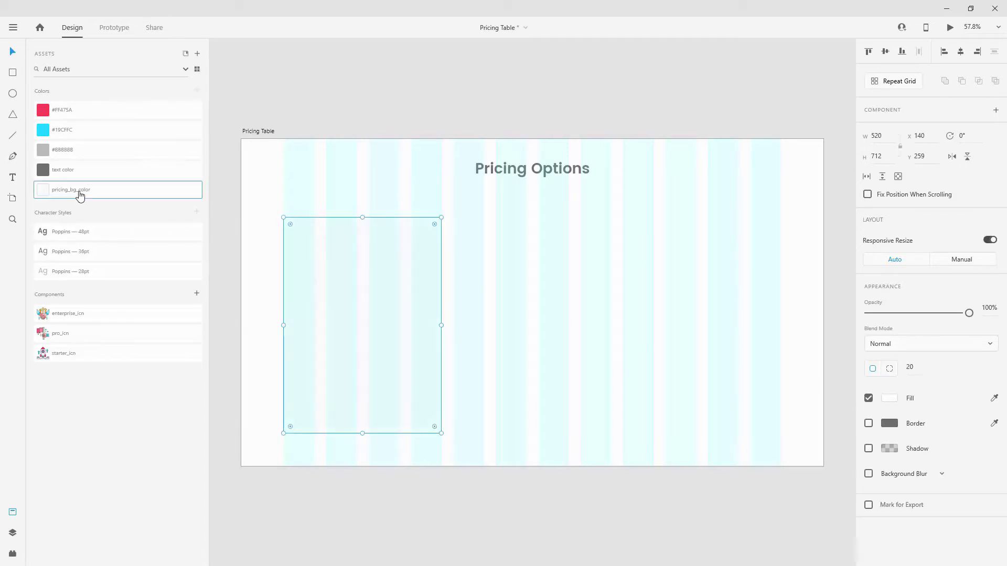
Give the card a drop shadow of X 50, Y 40, blur 80 at 8% opacity.
click(867, 449)
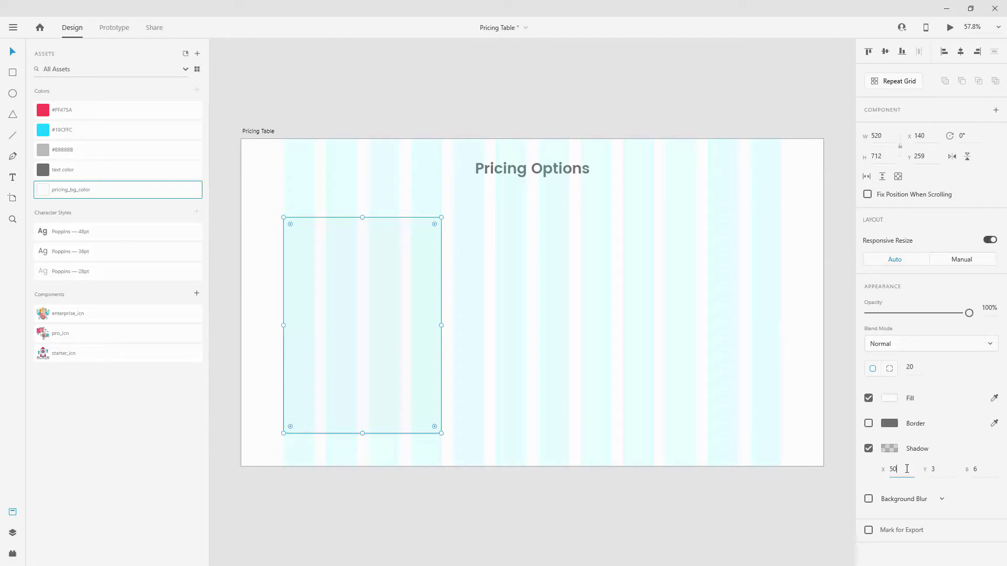
key(Tab)
text(40)
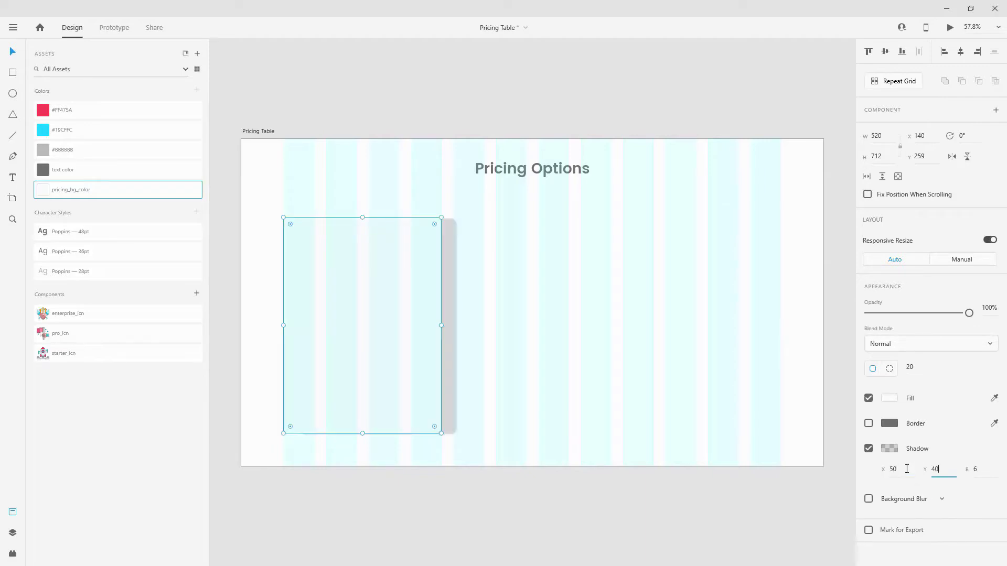
key(Tab)
text(80)
key(Return)
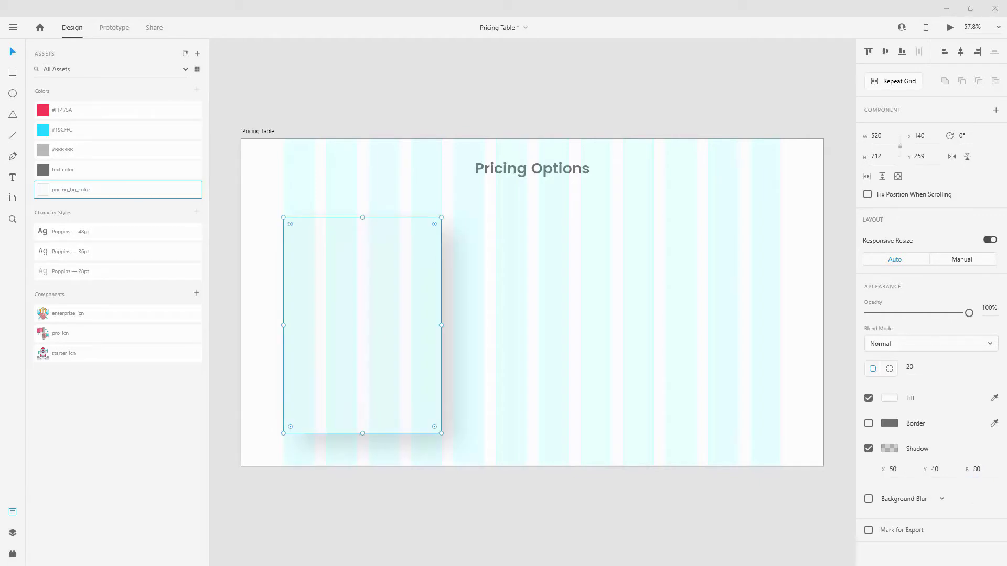
click(889, 449)
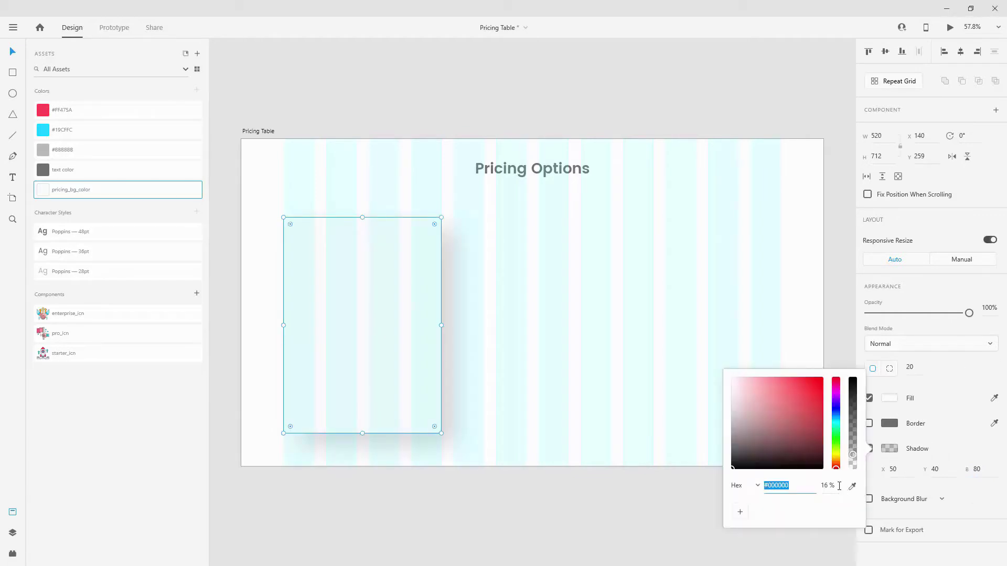
click(833, 486)
text(8)
key(Return)
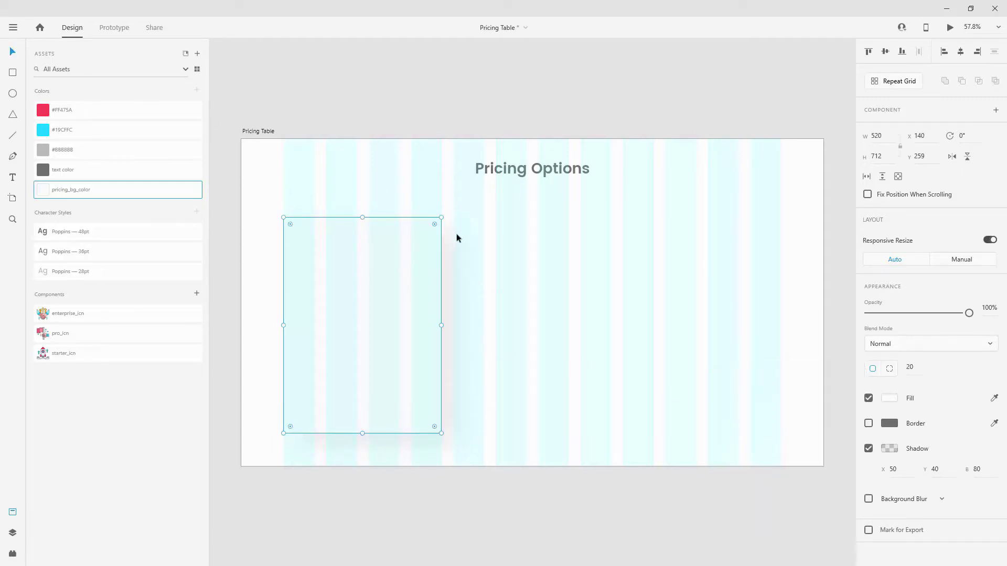
Preview the Pricing Table artboard, then return to design view.
click(493, 253)
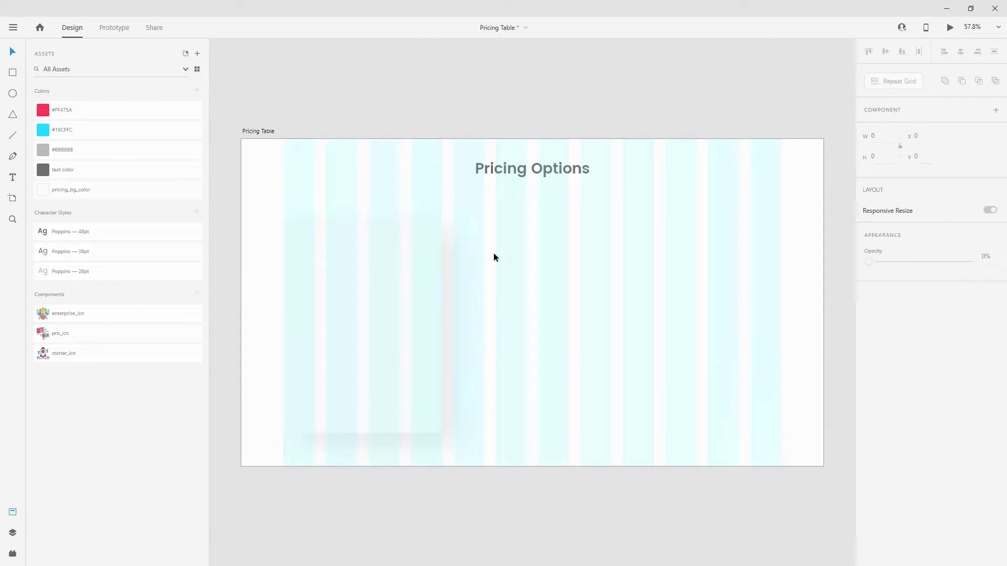
click(950, 29)
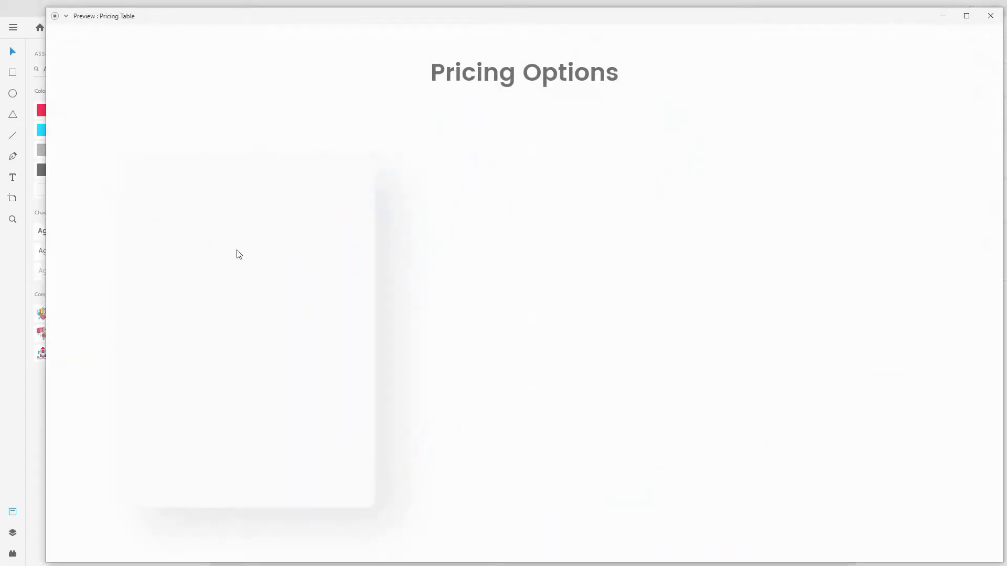
click(990, 16)
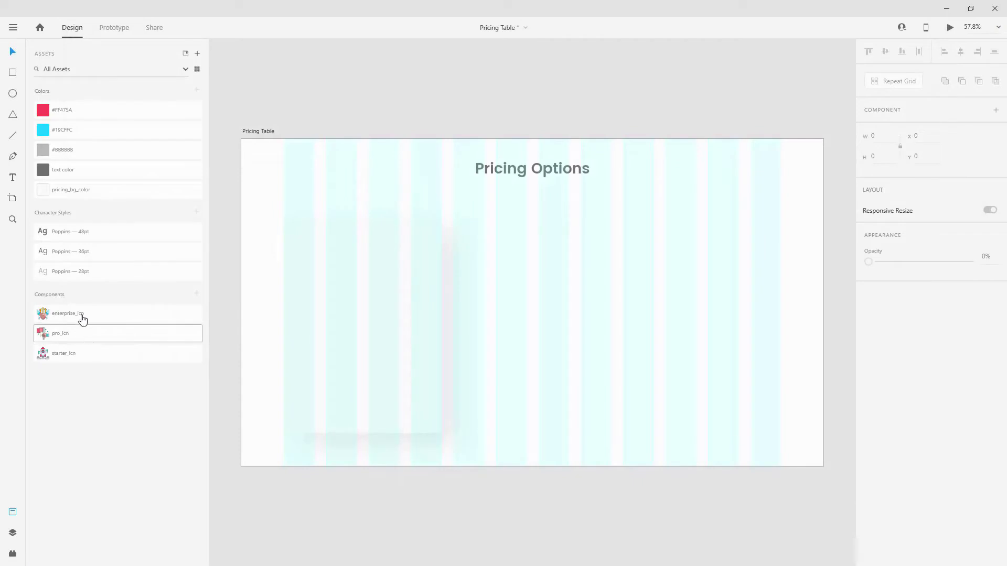
Place the starter_icn rocket icon on the card and rename the card layer pricing_bg.
drag(74, 360, 364, 226)
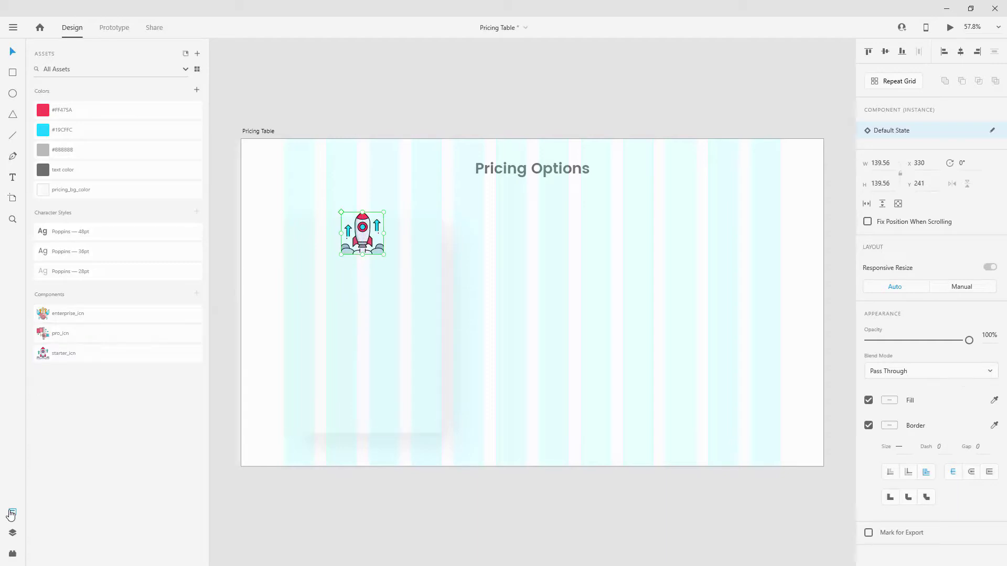
click(12, 533)
double_click(71, 109)
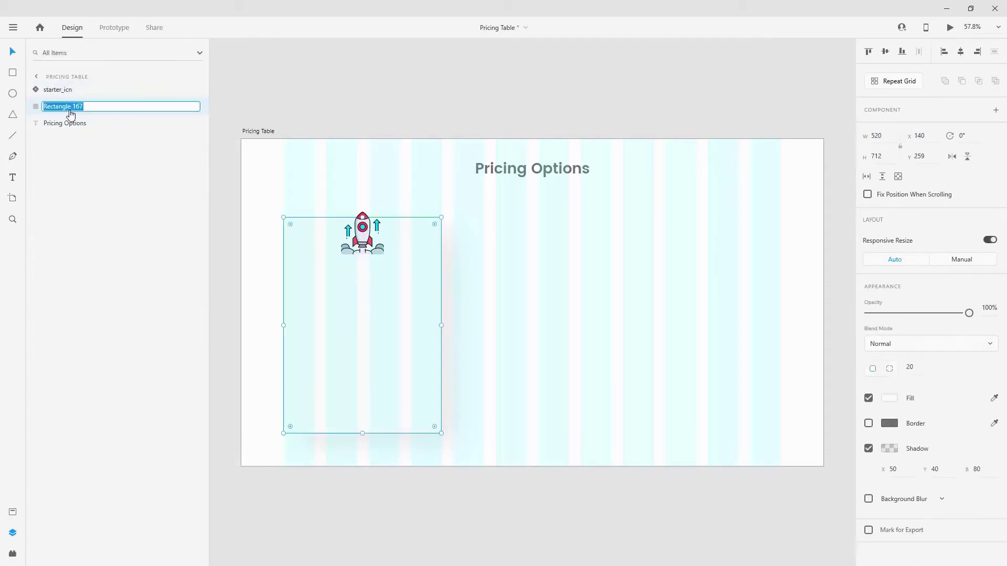
text(pricing_bg)
key(Return)
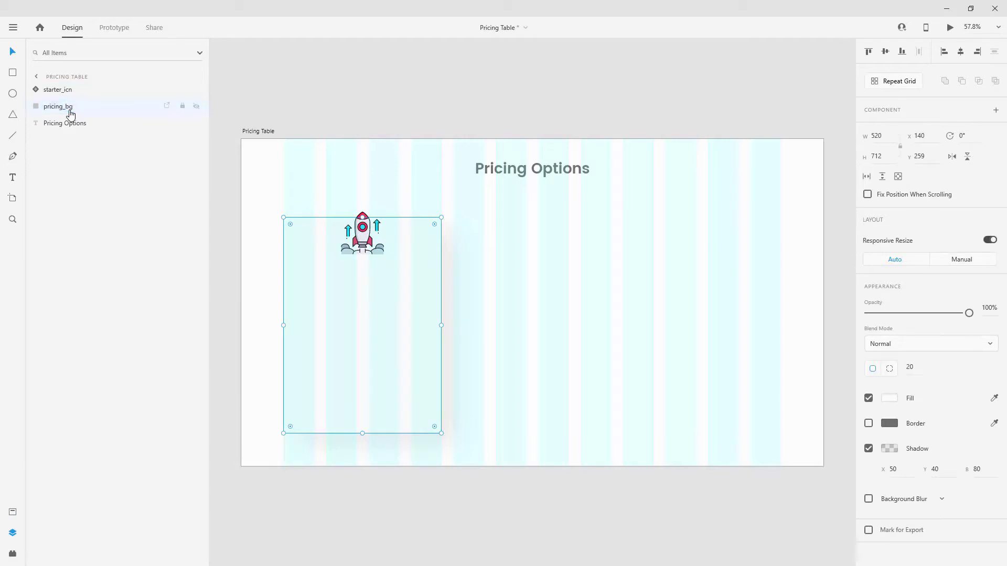
Move the rocket icon higher on the card.
shift+click(71, 91)
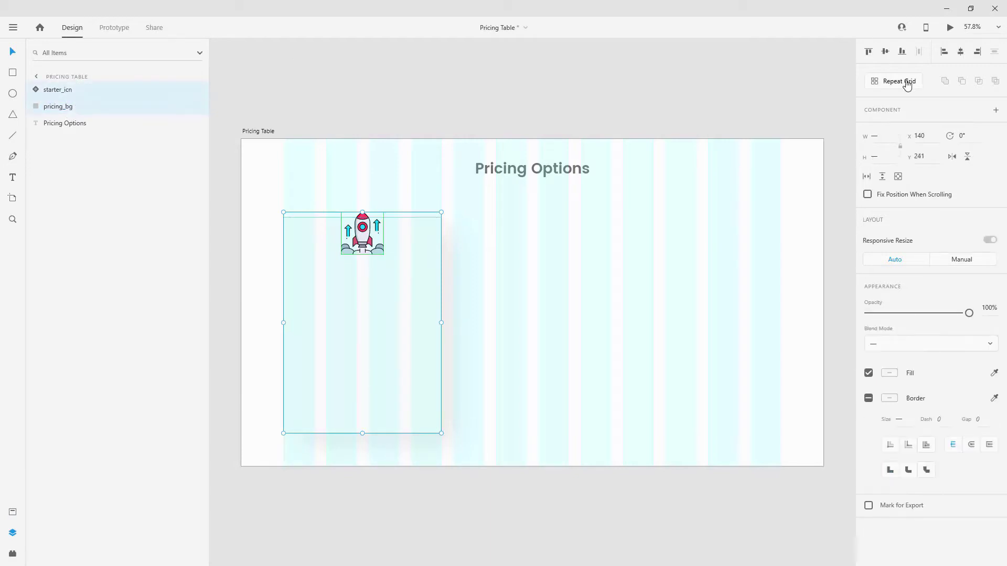
click(446, 234)
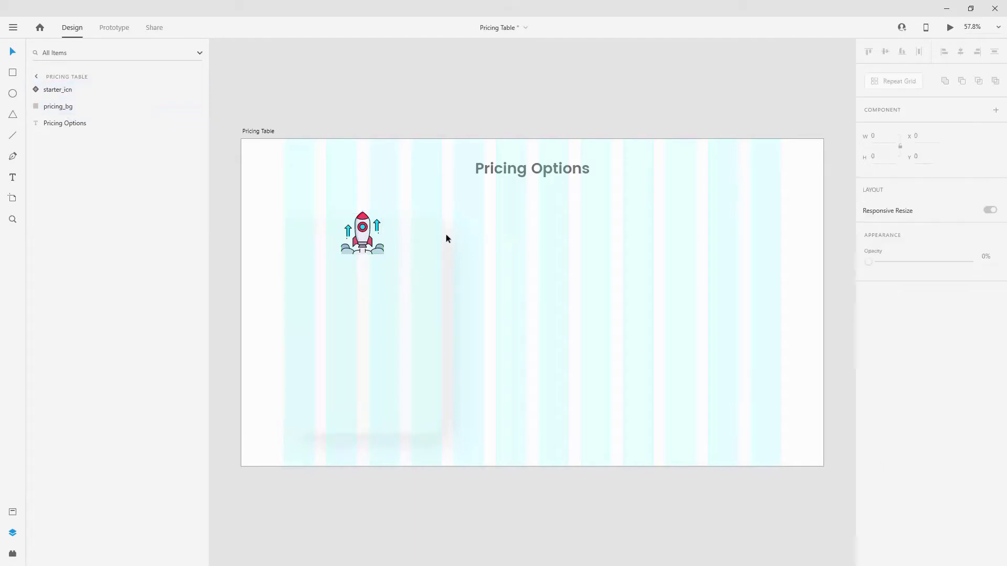
scroll(329, 213, up, 5)
click(428, 265)
drag(428, 264, 438, 219)
scroll(438, 219, down, 6)
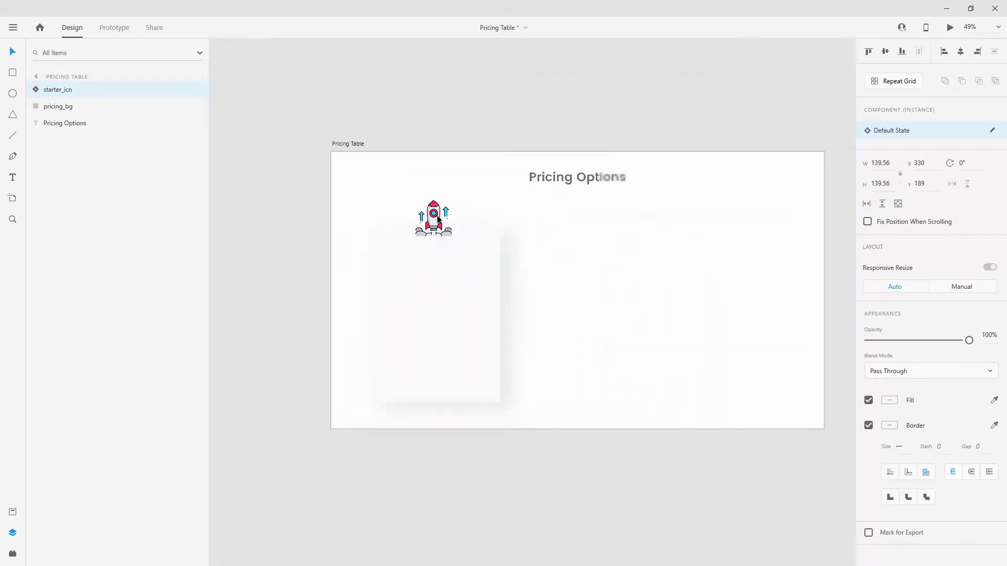
Move Pricing Options to the top of the layers and place a duplicate below the rocket.
click(60, 106)
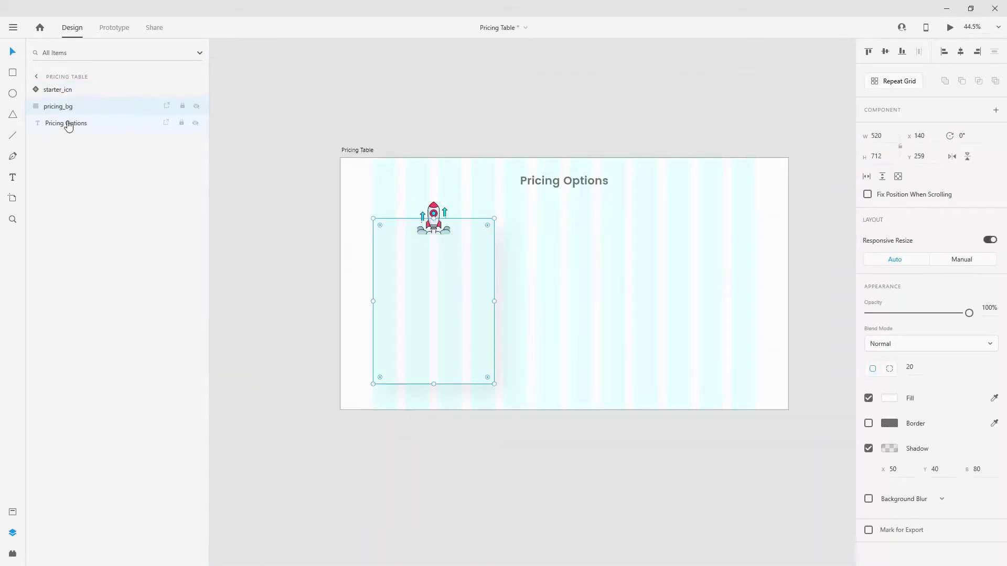
drag(68, 124, 95, 89)
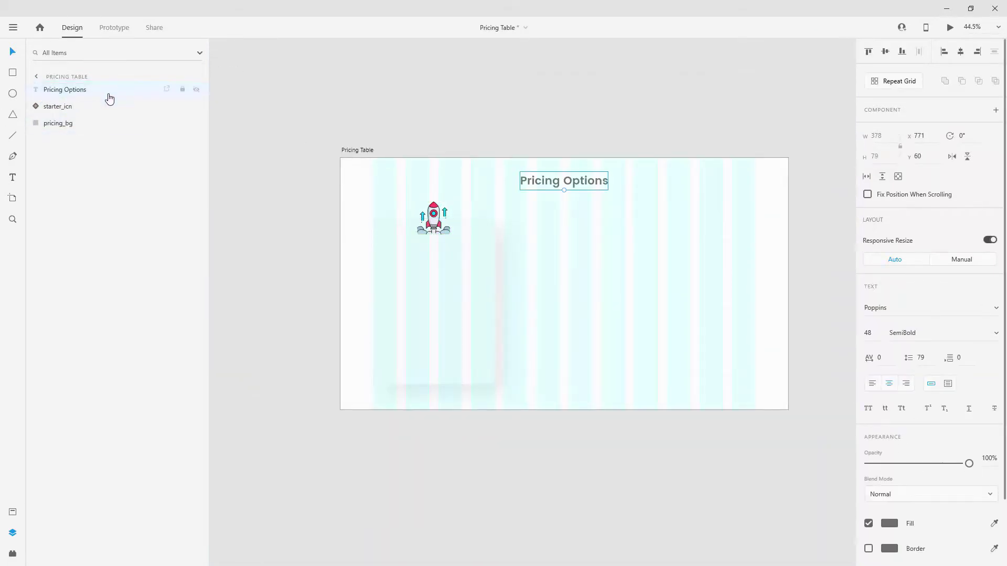
scroll(446, 213, up, 1)
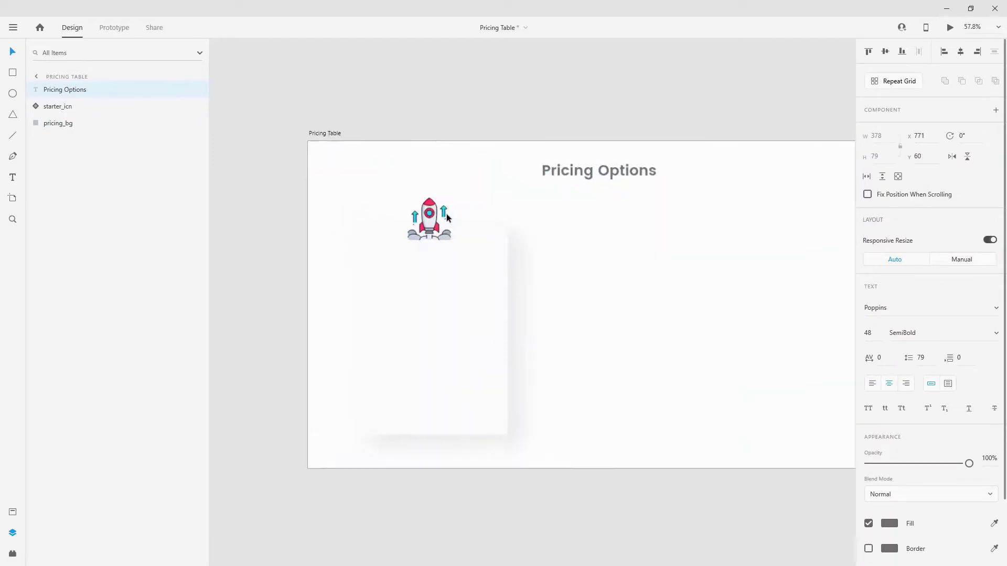
scroll(454, 206, up, 1)
scroll(592, 172, down, 1)
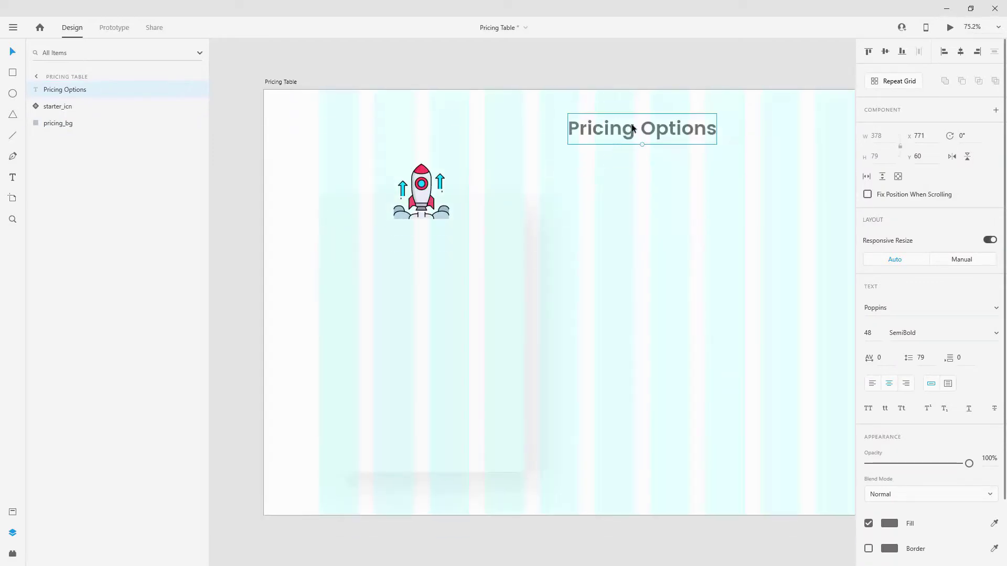
key(ctrl+d)
drag(643, 128, 444, 249)
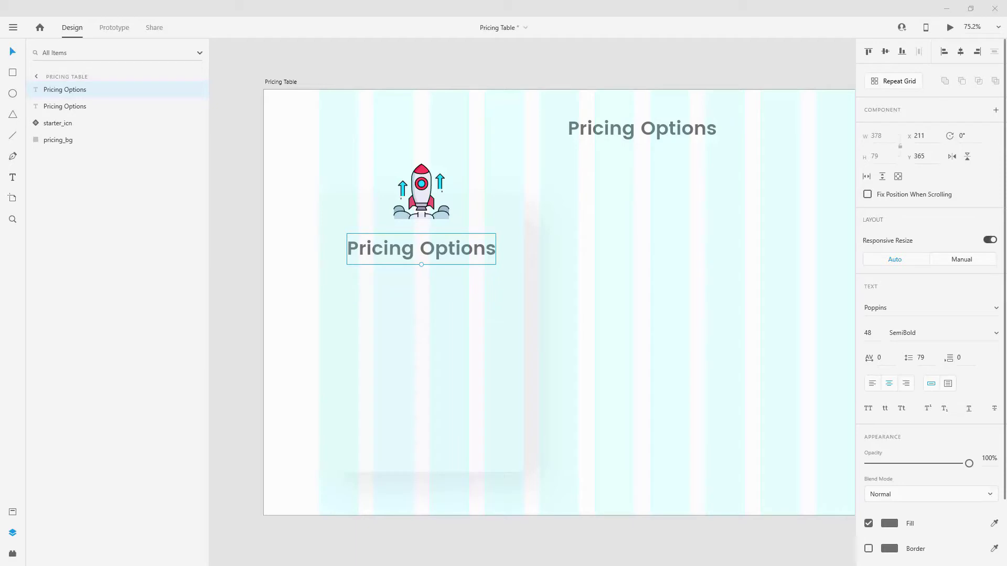
Turn the title copy into cyan Poppins 36pt 'Starter' text just beneath the rocket.
click(469, 252)
click(13, 512)
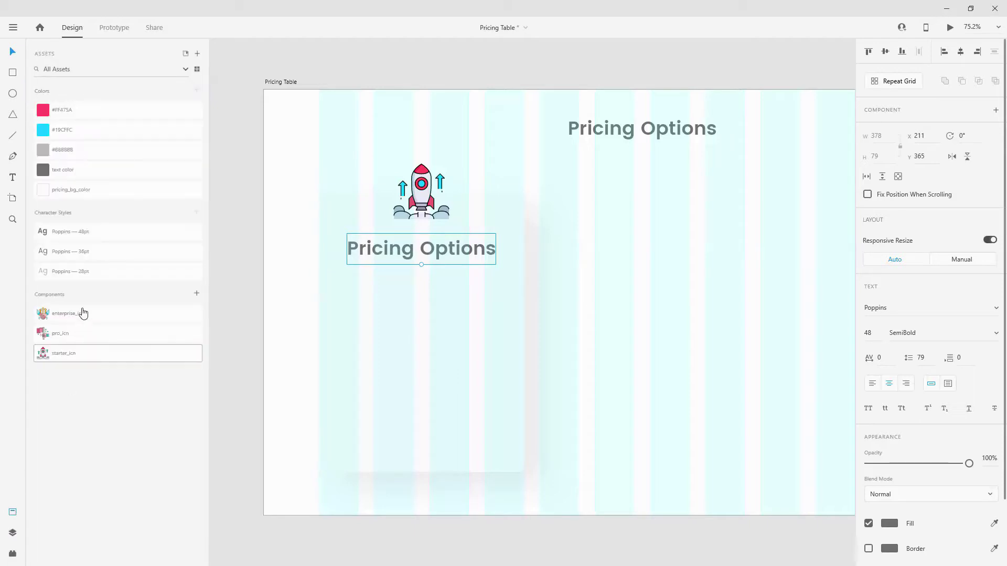
click(94, 255)
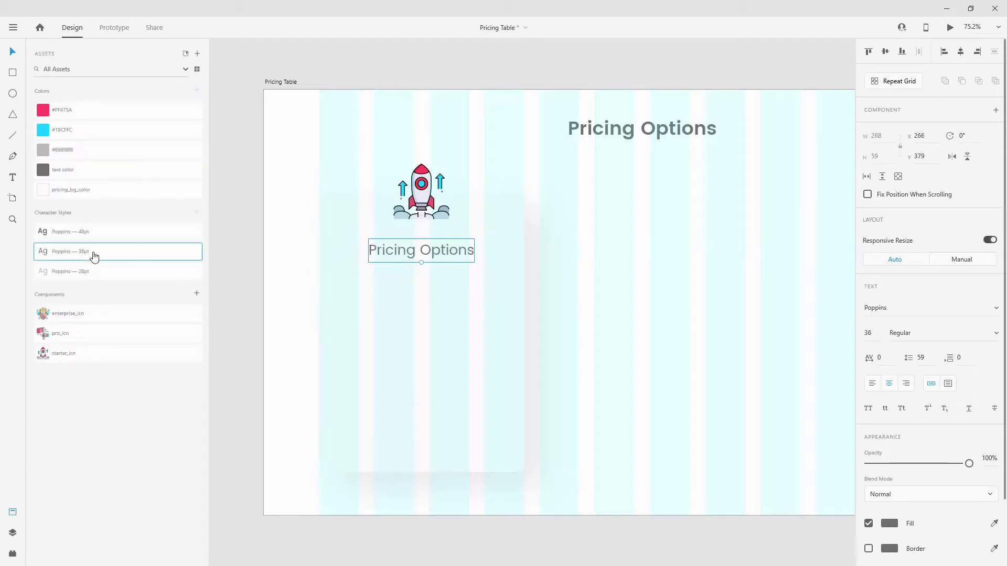
double_click(443, 247)
text(Starter)
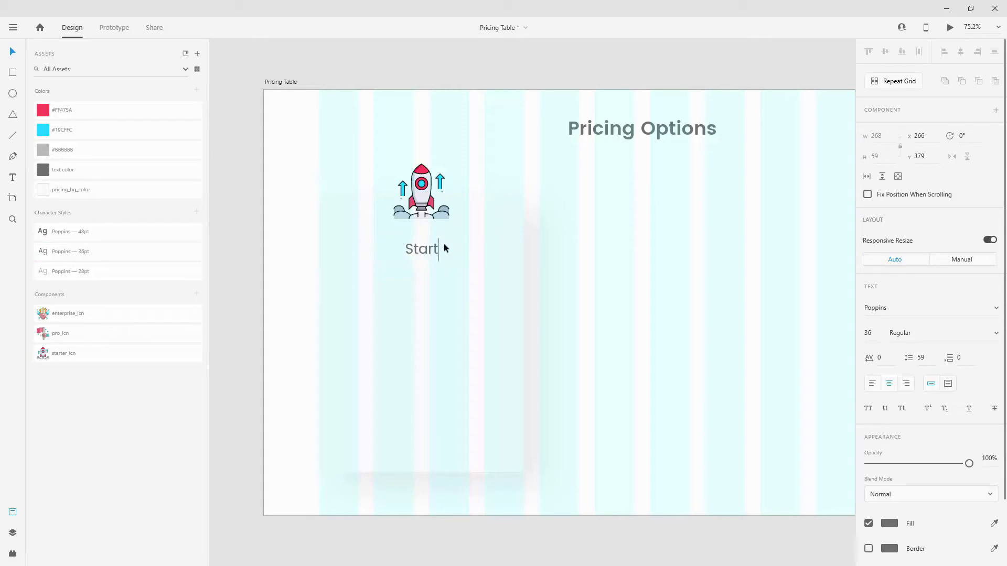
click(80, 130)
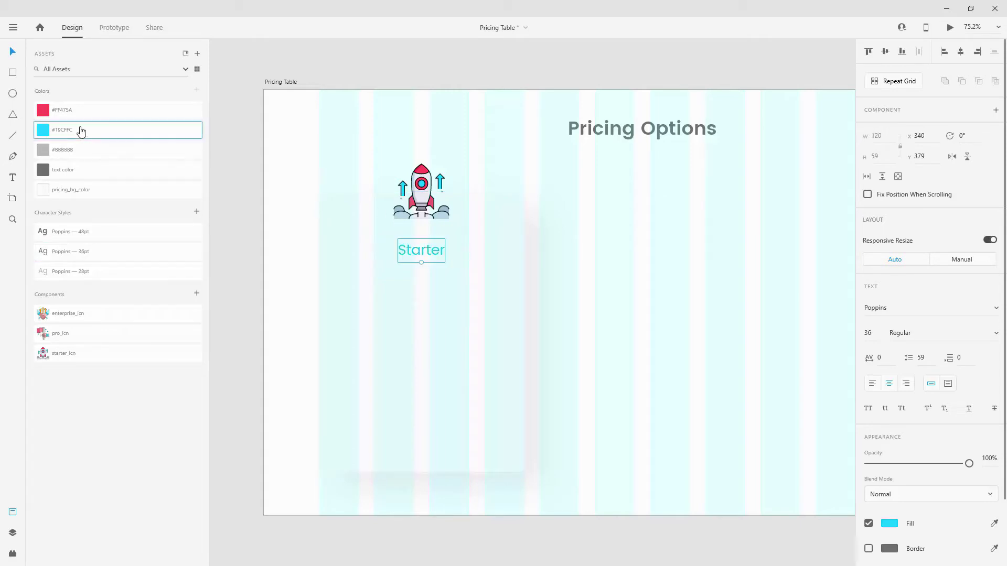
drag(434, 250, 438, 229)
key(shift+Down)
key(shift+Down)
key(shift+Down)
key(shift+Down)
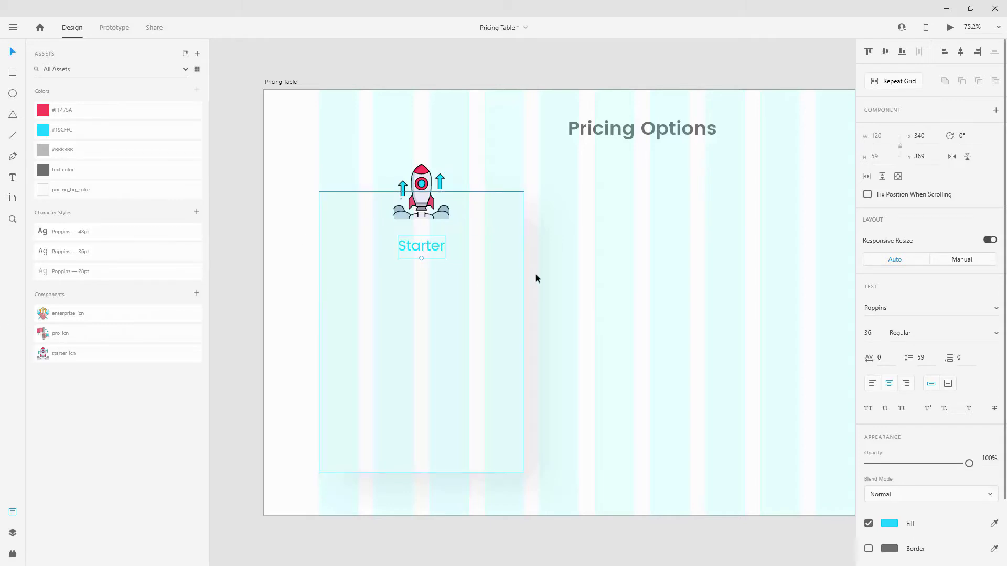
Duplicate Starter into a red Poppins 48pt '$5 / mo' price evenly spaced below it.
key(ctrl+d)
key(shift+Down)
key(shift+Down)
key(shift+Down)
key(shift+Down)
key(shift+Down)
key(shift+Down)
key(shift+Down)
key(Down)
key(Down)
key(Down)
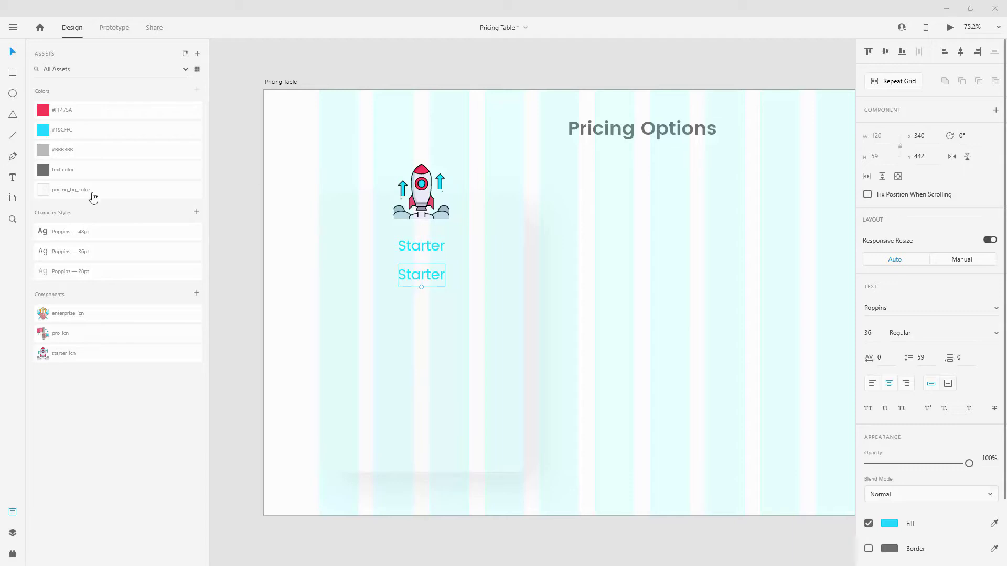
click(97, 232)
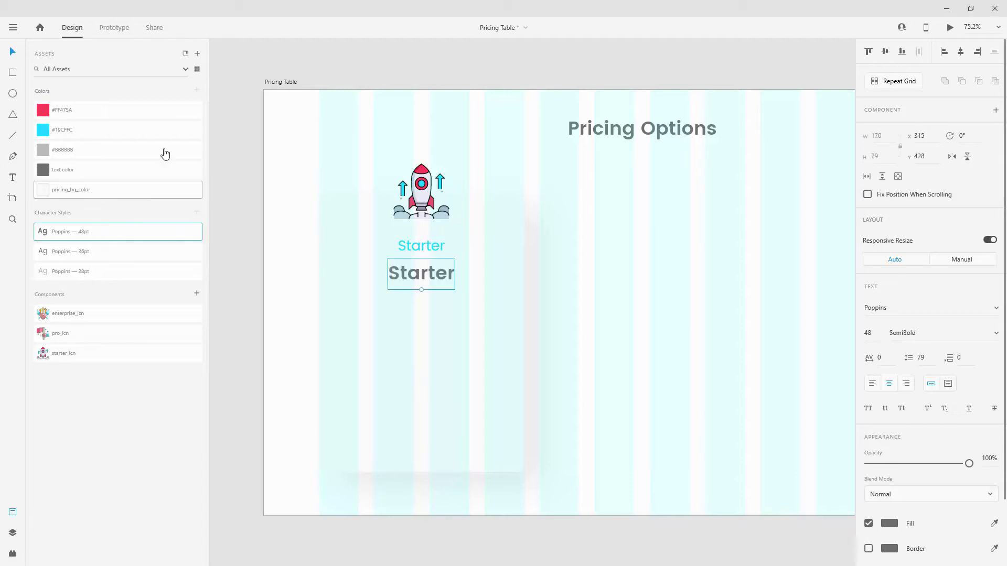
click(78, 111)
double_click(425, 284)
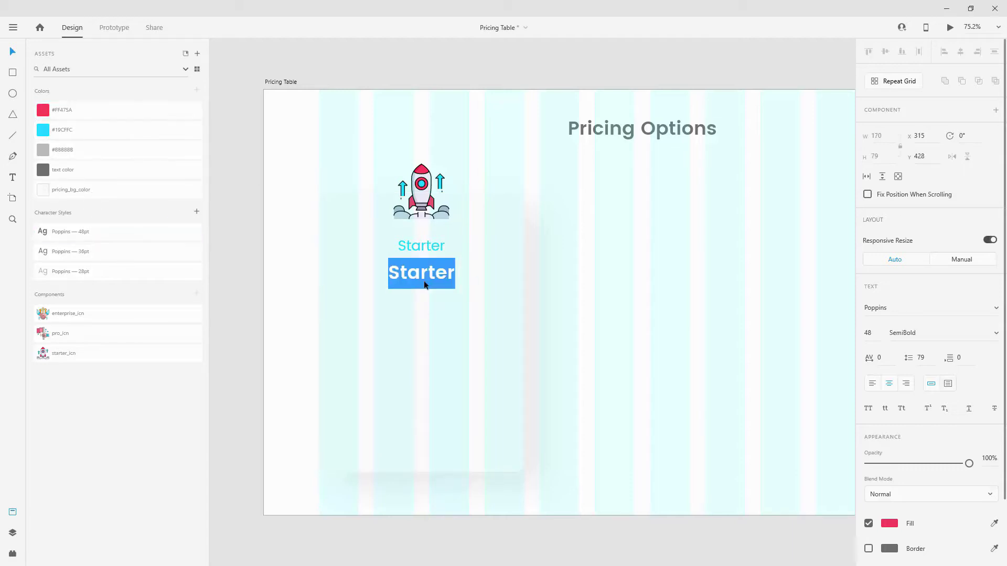
text(5)
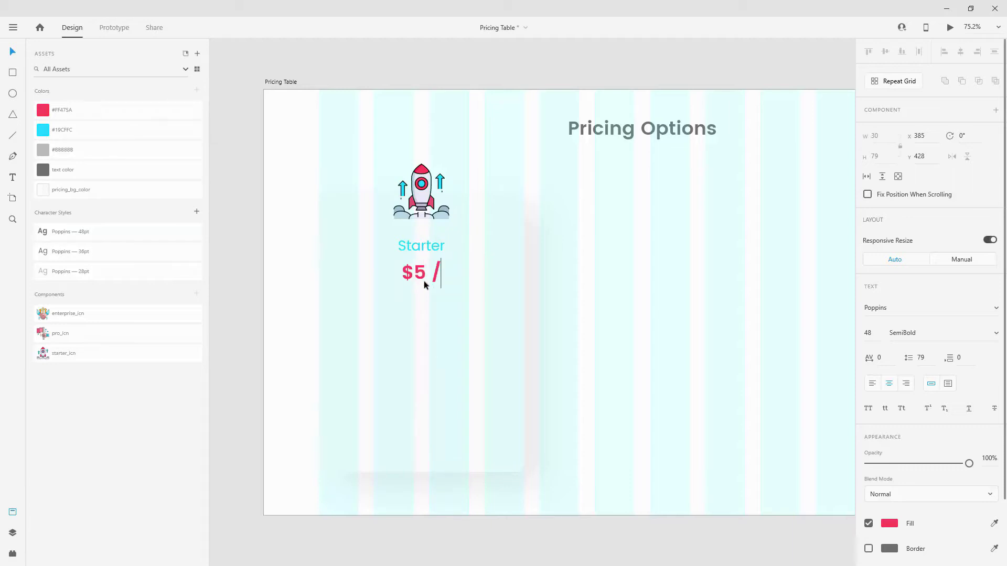
text( / mo)
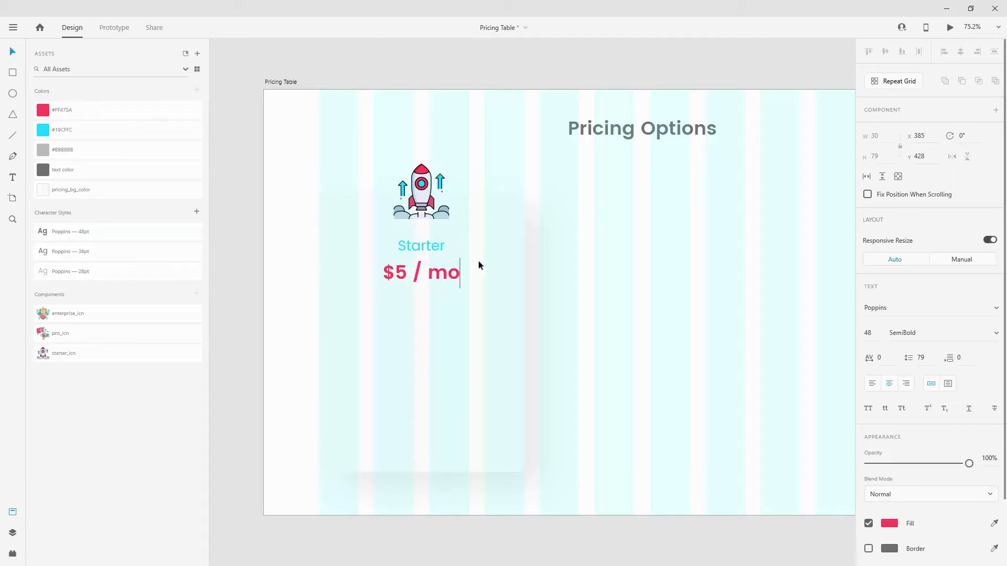
key(Escape)
mouse_move(445, 277)
mouse_down()
mouse_move(446, 268)
mouse_move(443, 279)
mouse_up()
key(shift+Down)
key(shift+Down)
key(shift+Down)
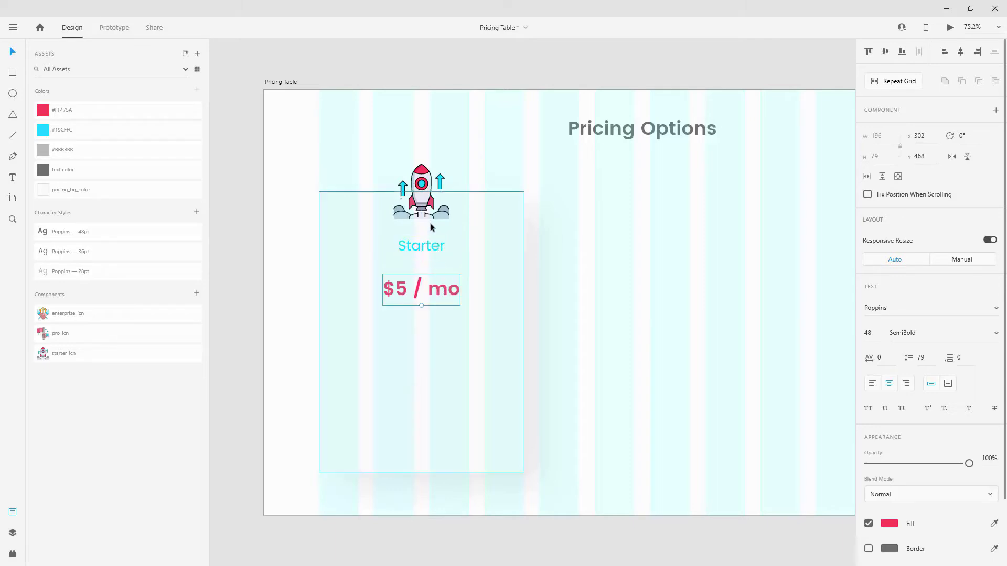
Copy Starter below the price as grey Poppins 28pt text reading '5 Pages And Blocks'.
click(435, 250)
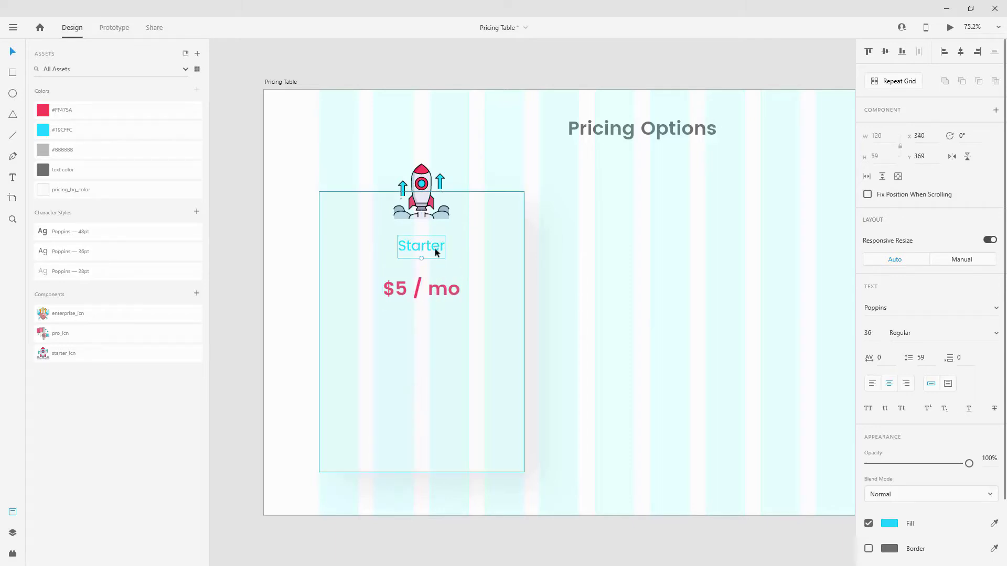
drag(435, 250, 432, 325)
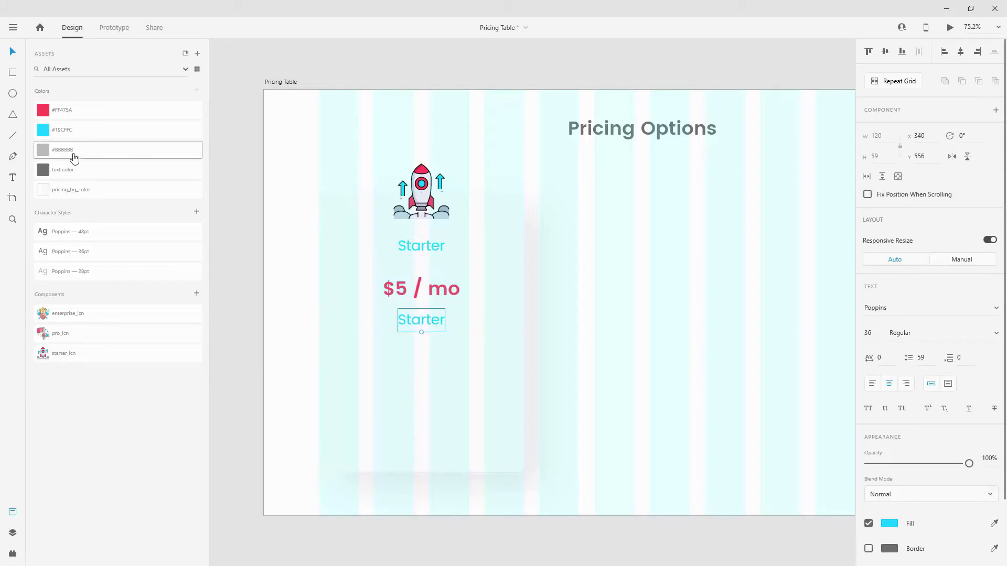
click(93, 270)
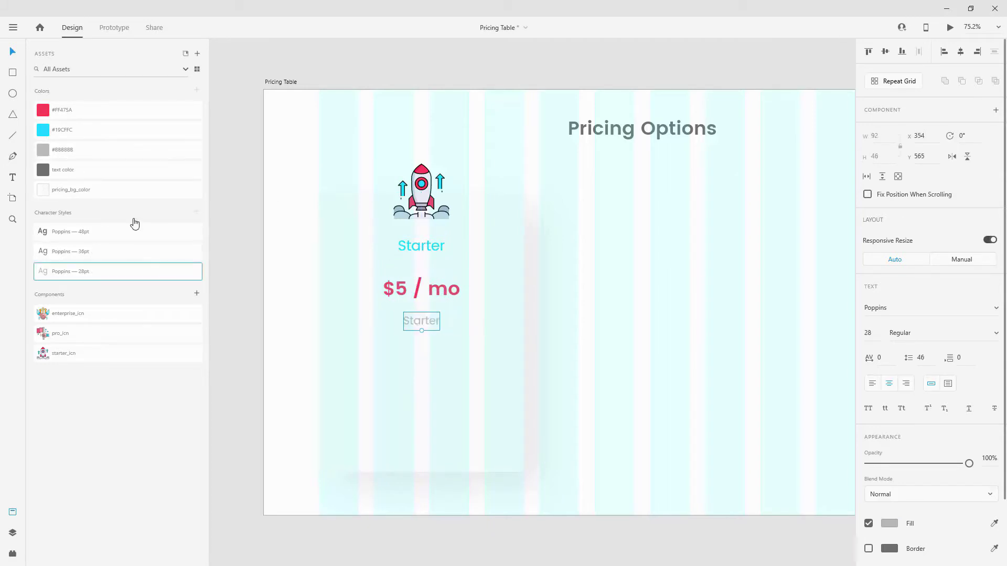
click(92, 149)
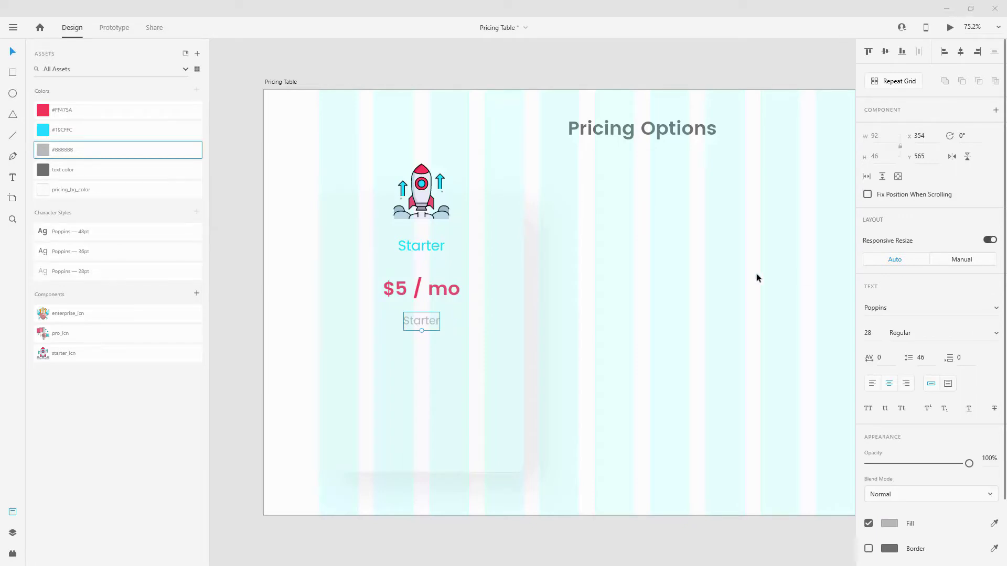
double_click(419, 320)
text(5 Pages And Blocks)
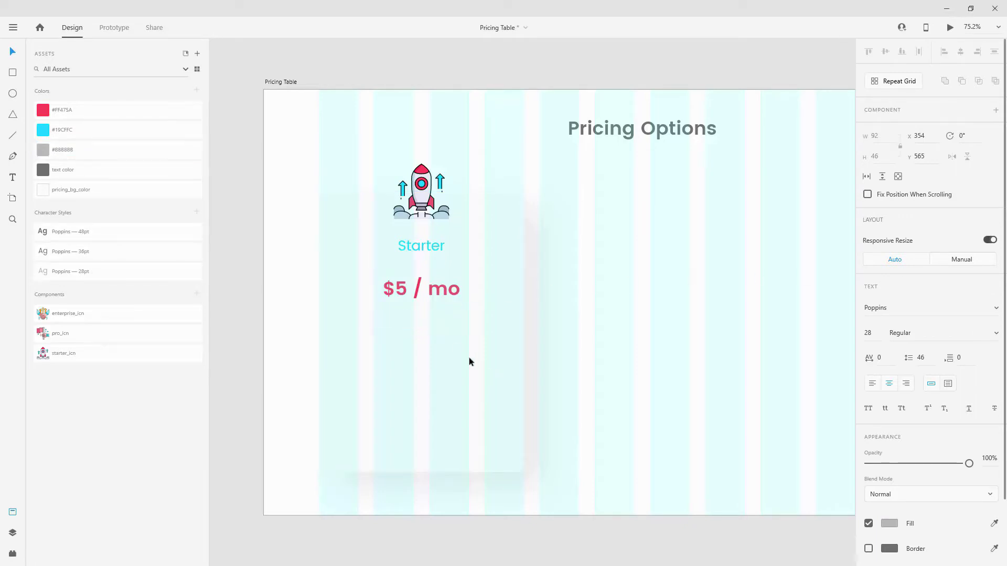
key(Escape)
drag(433, 322, 434, 362)
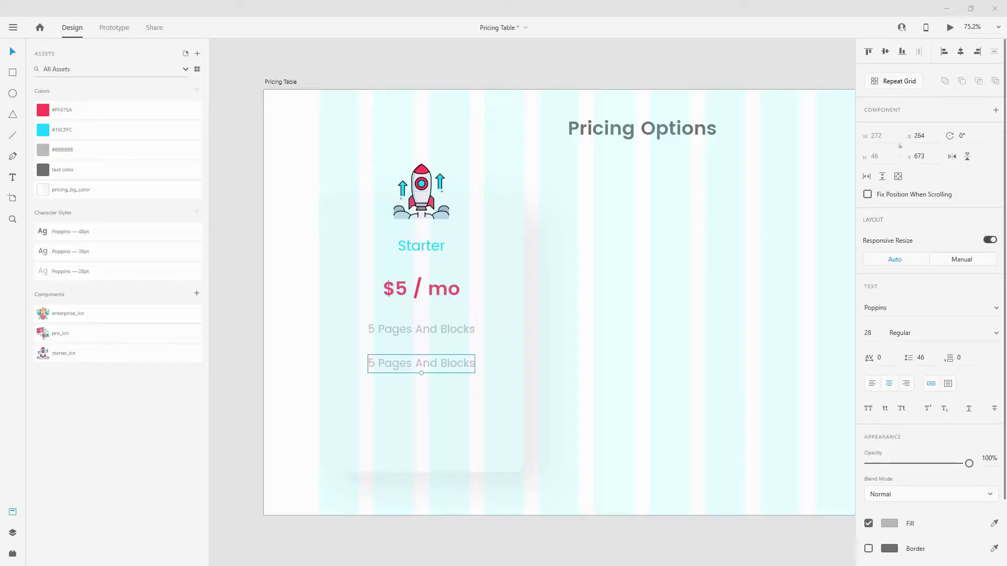
Retype the second feature line as 'Limited Template Library' and add an 'Email Support' line below.
double_click(439, 357)
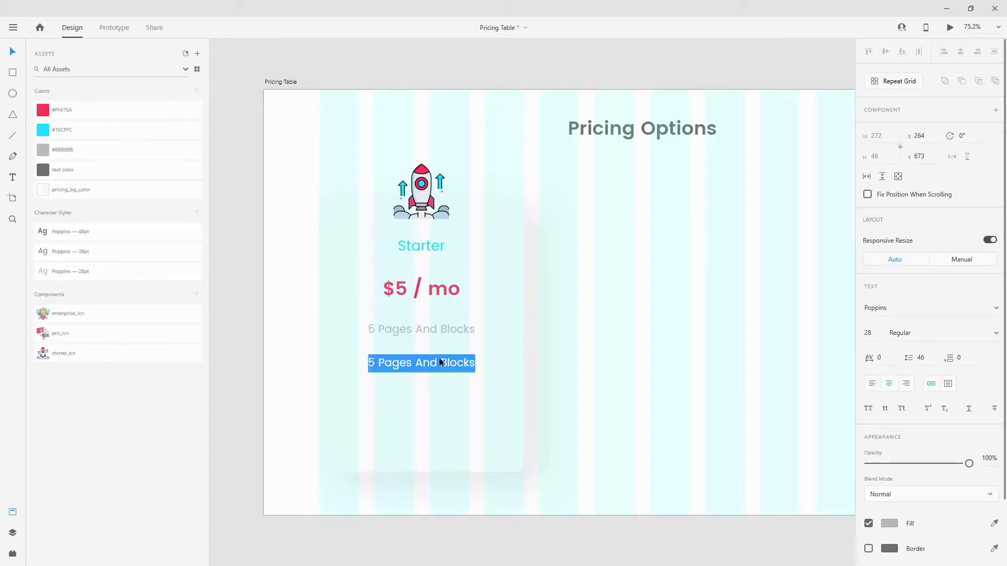
text(Limited Template Library)
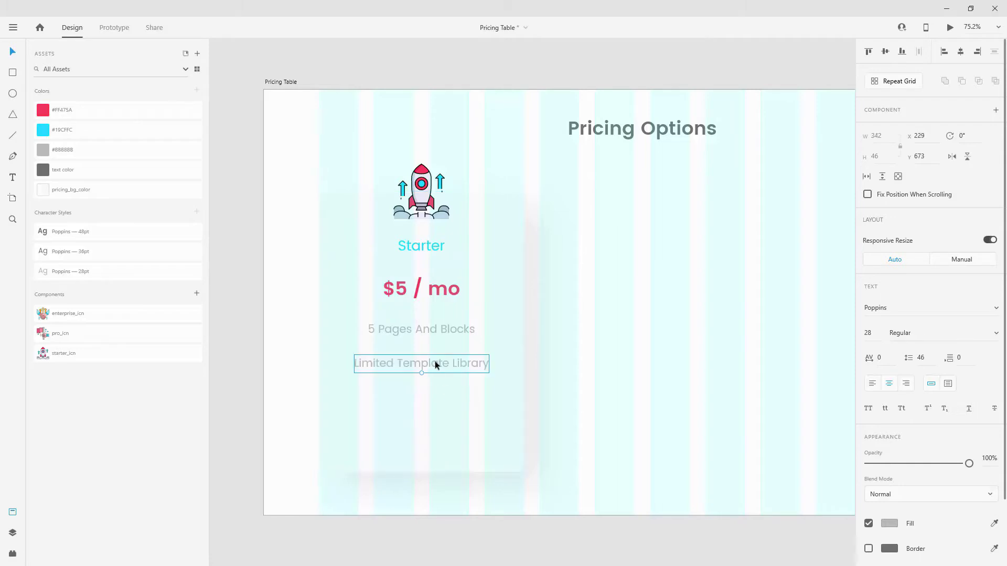
drag(434, 362, 436, 395)
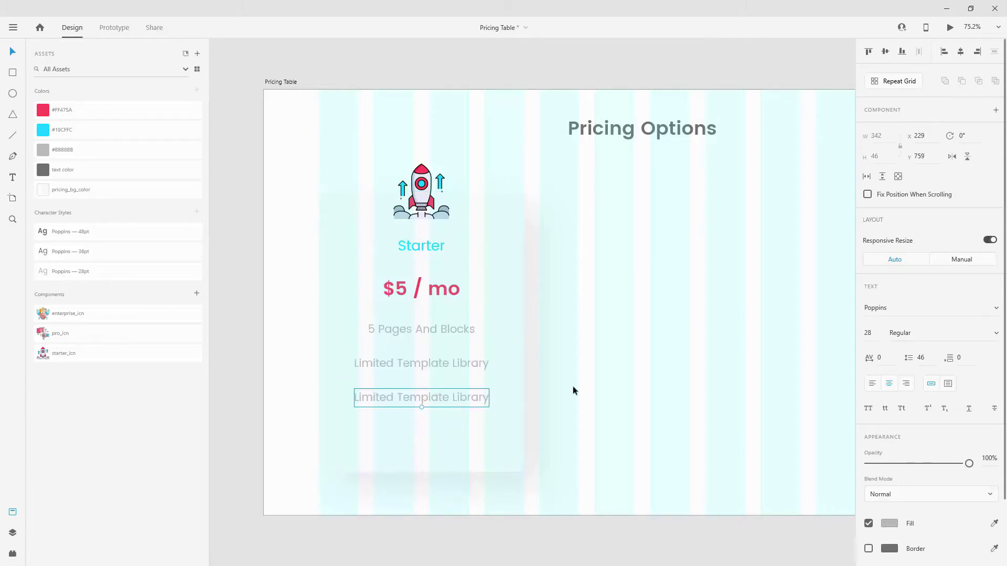
double_click(457, 391)
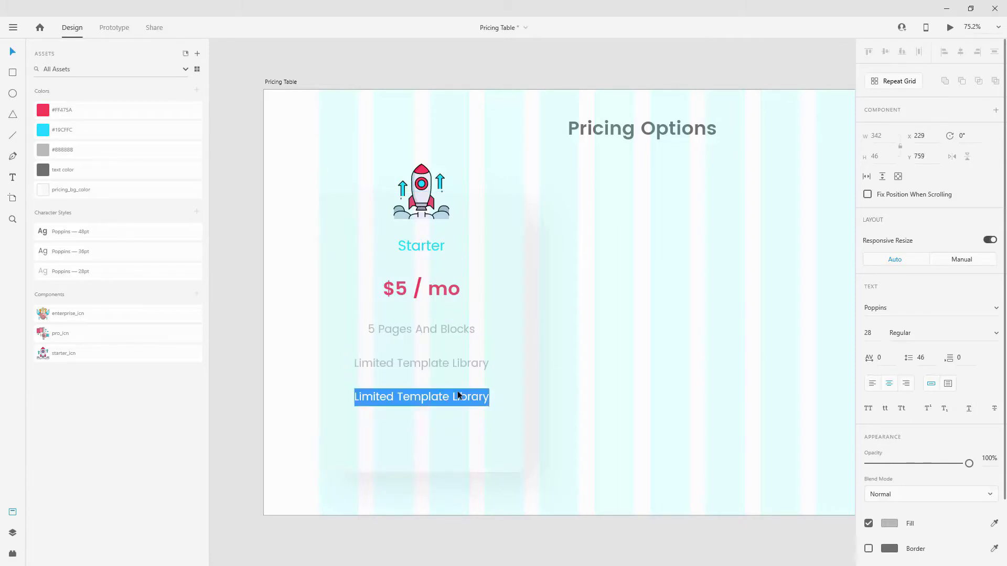
text(Email Su)
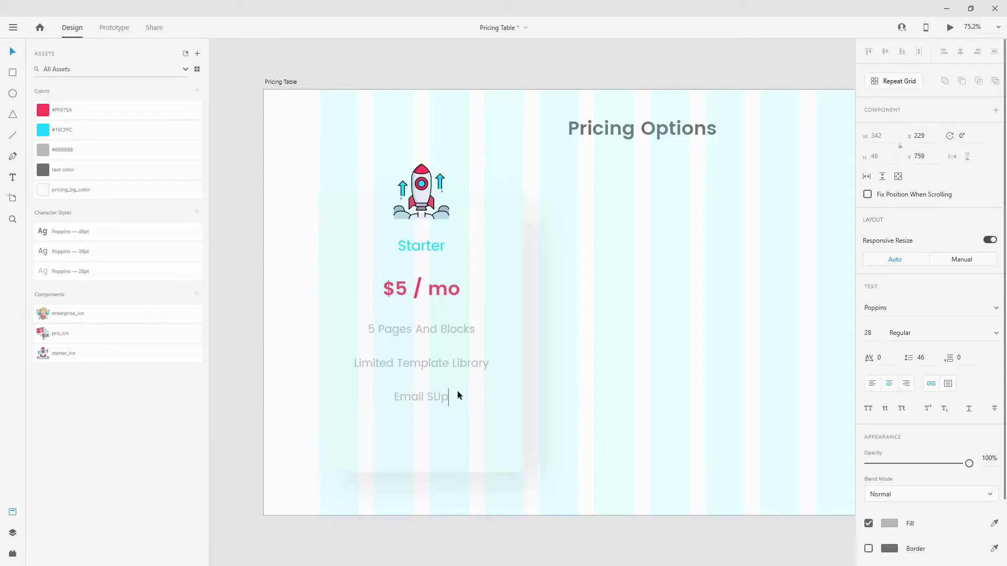
text(pport)
key(Escape)
Duplicate Email Support below itself and retype the copy as 'Basic Hosting'.
drag(435, 396, 437, 429)
double_click(437, 431)
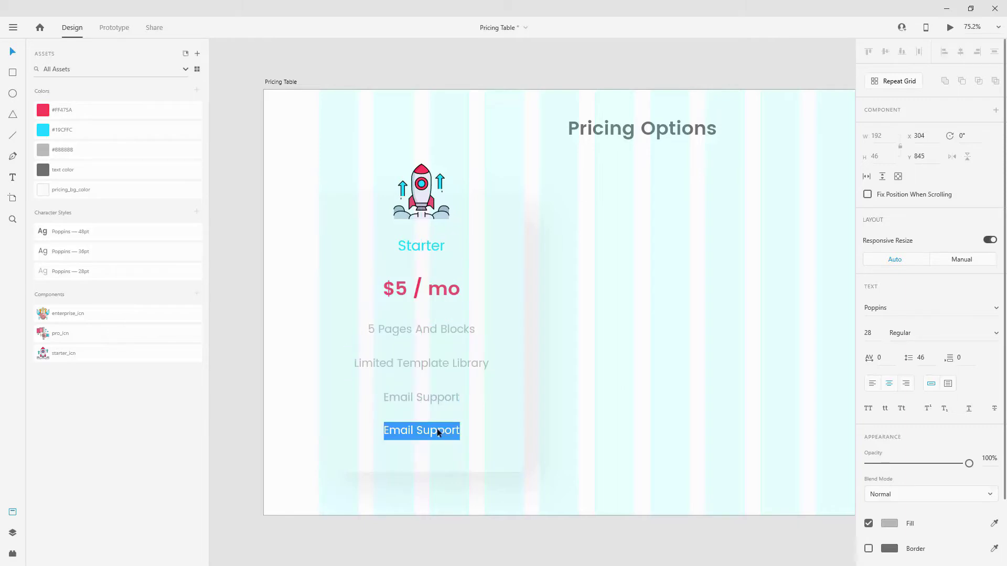
text(Ba)
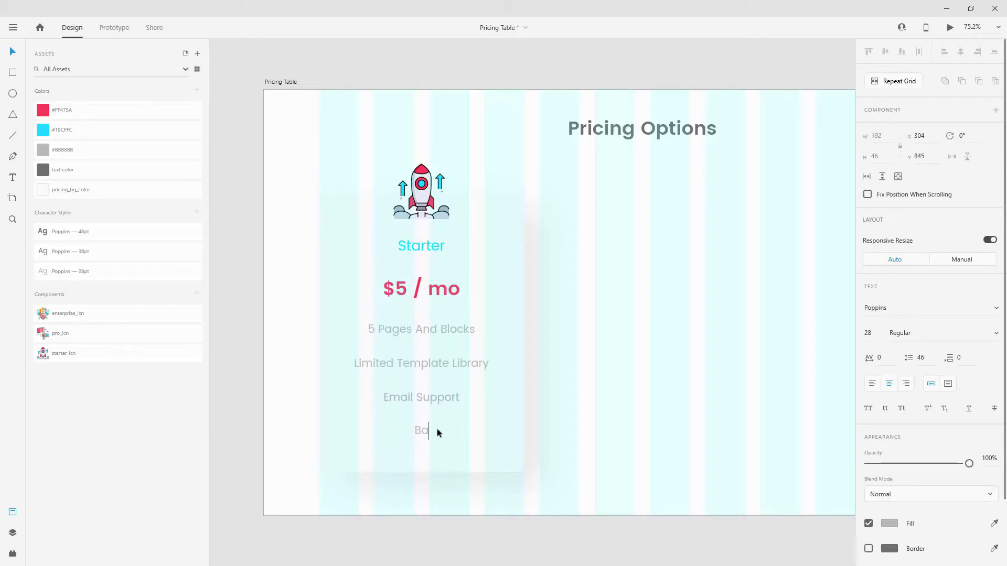
text(sic Hosting)
key(Escape)
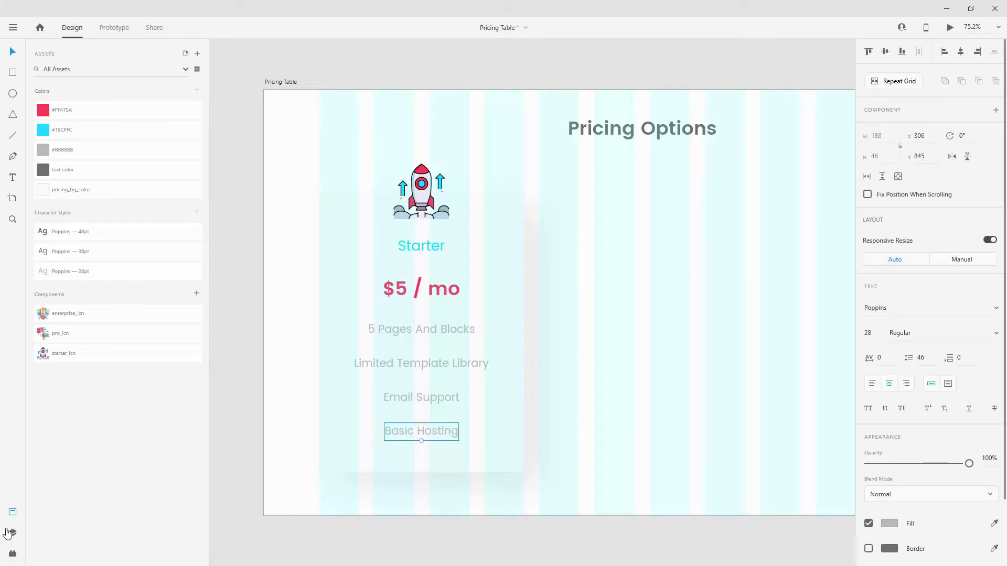
Move starter_icn to the top of the layer list with Starter directly below it.
click(13, 533)
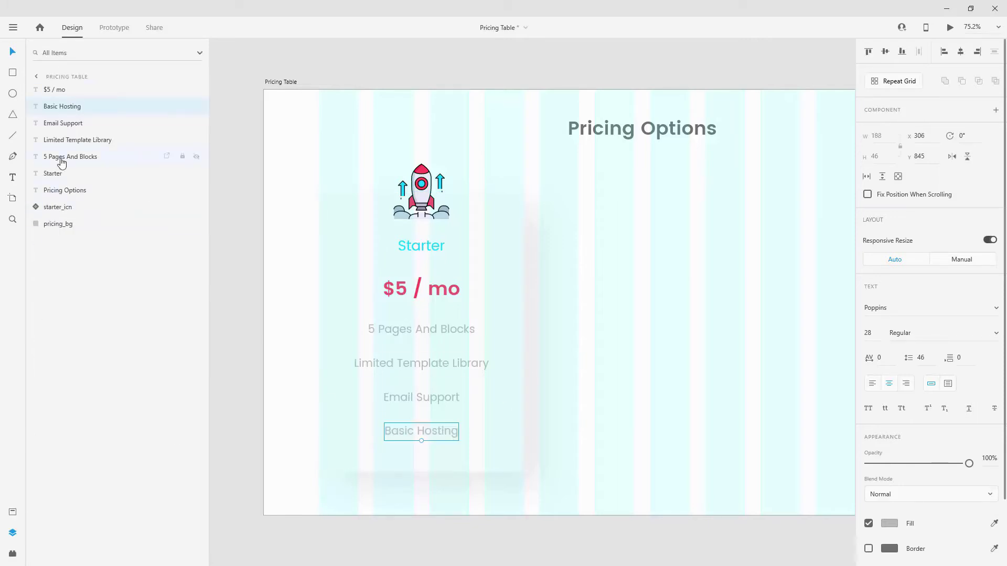
click(83, 208)
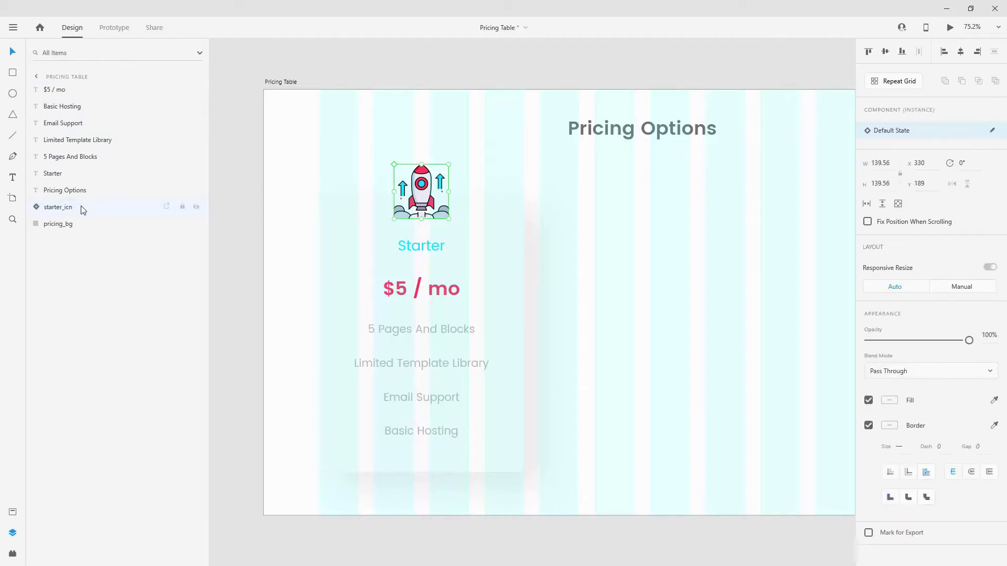
drag(83, 211, 87, 83)
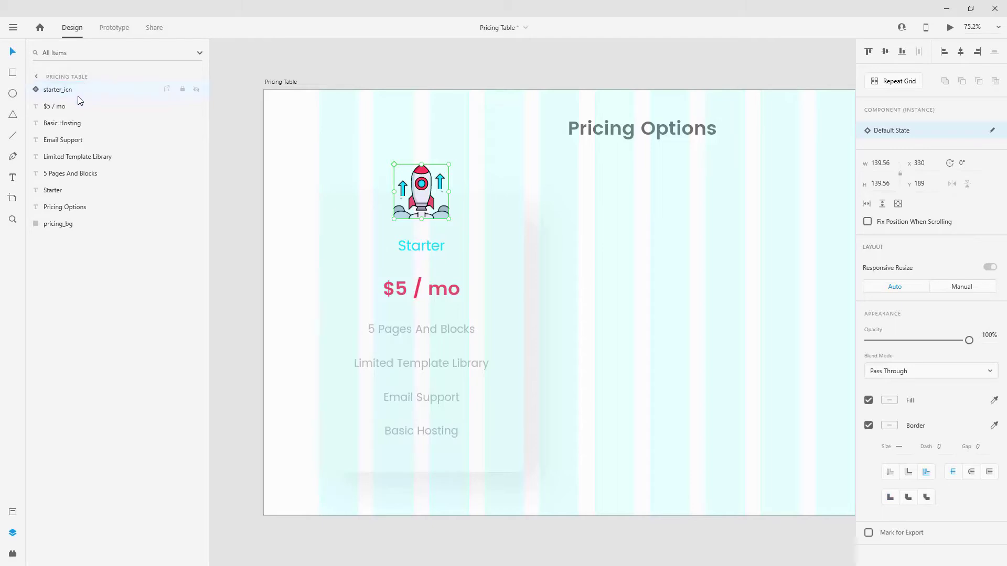
click(72, 122)
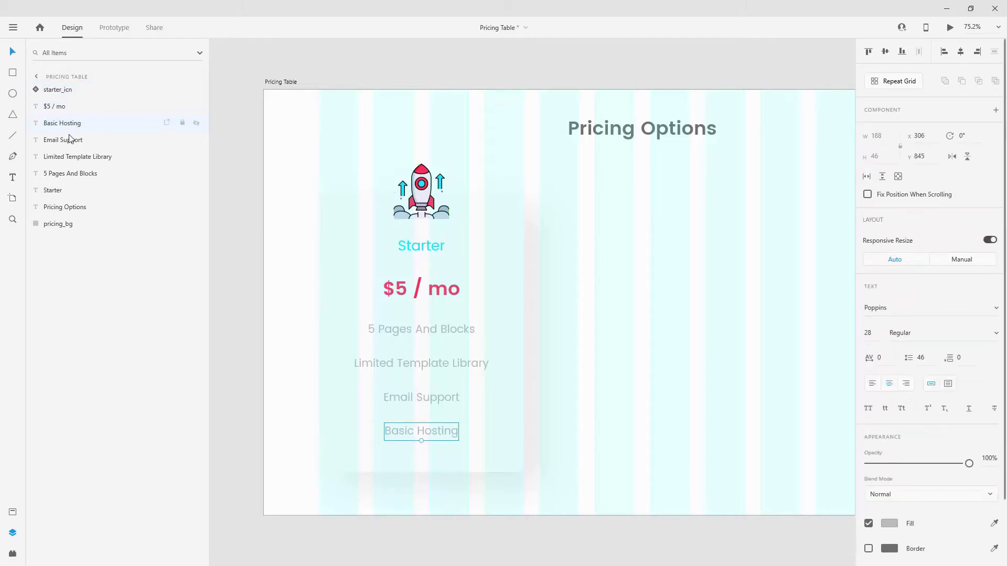
click(420, 247)
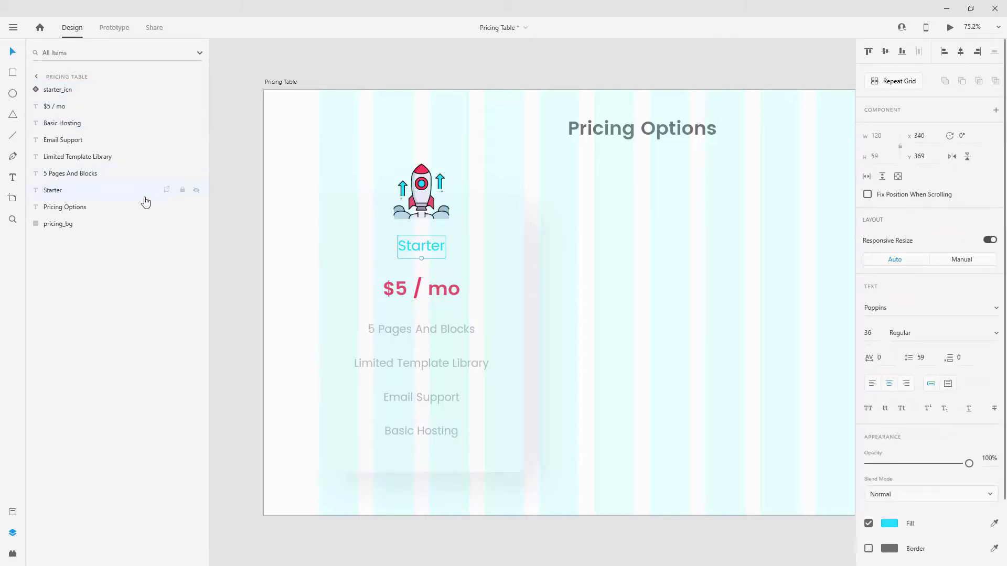
drag(145, 199, 103, 100)
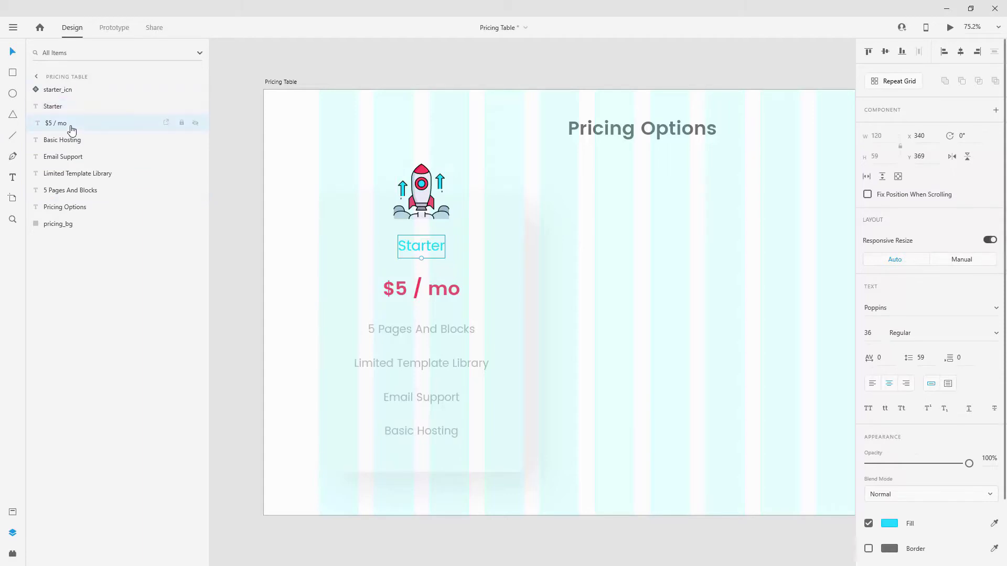
Move Pricing Options to the top and 5 Pages And Blocks below $5 / mo.
click(72, 128)
click(64, 206)
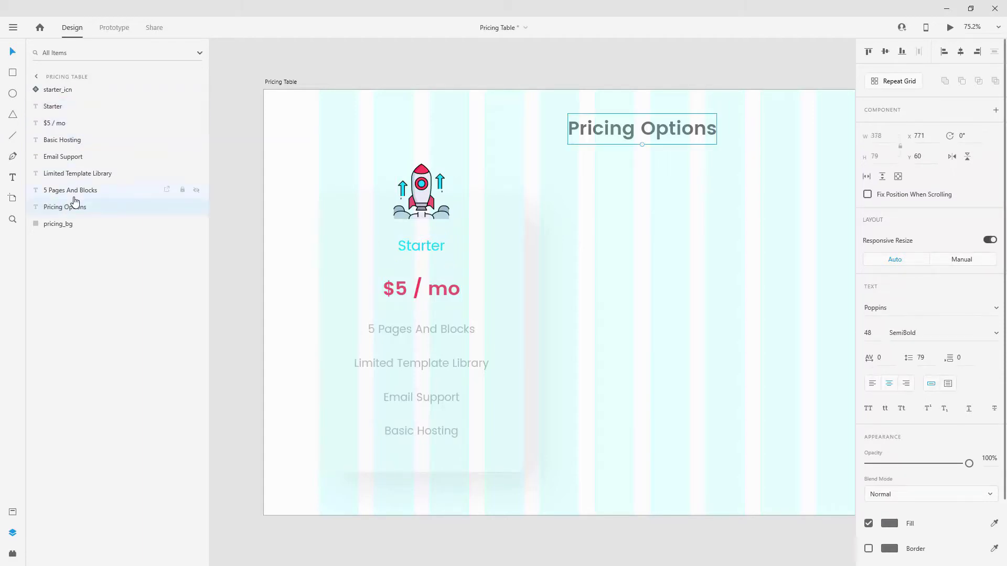
drag(89, 213, 77, 92)
click(70, 206)
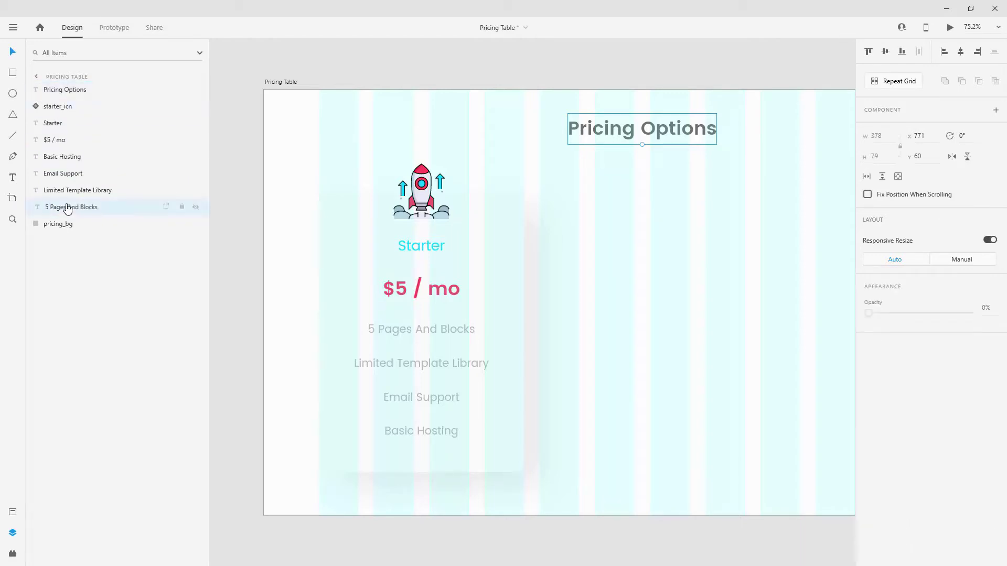
drag(85, 209, 94, 184)
click(83, 208)
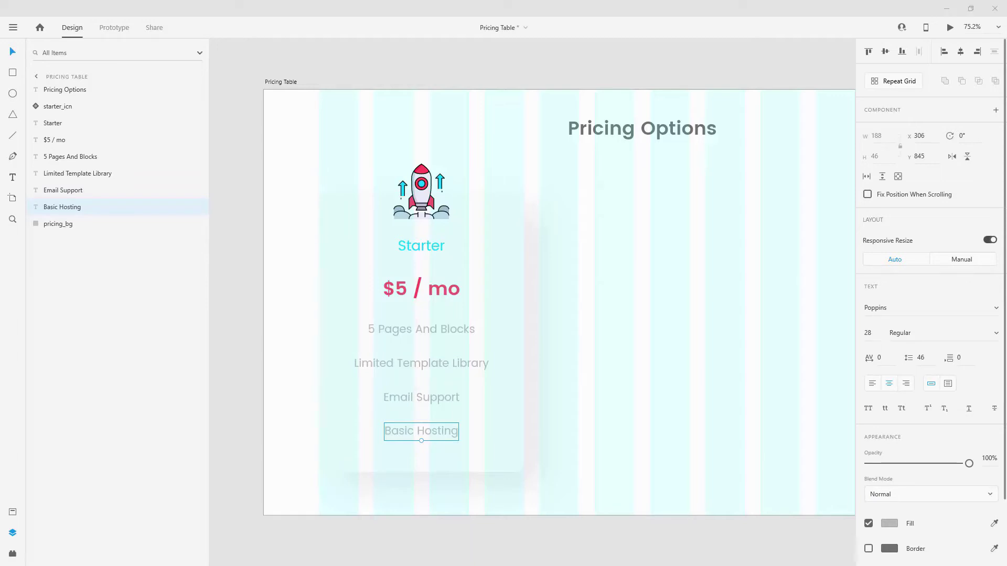
Draw a 337 × 77 rectangle below the Basic Hosting line.
click(13, 75)
mouse_move(366, 456)
mouse_down()
mouse_move(490, 491)
mouse_move(479, 483)
mouse_up()
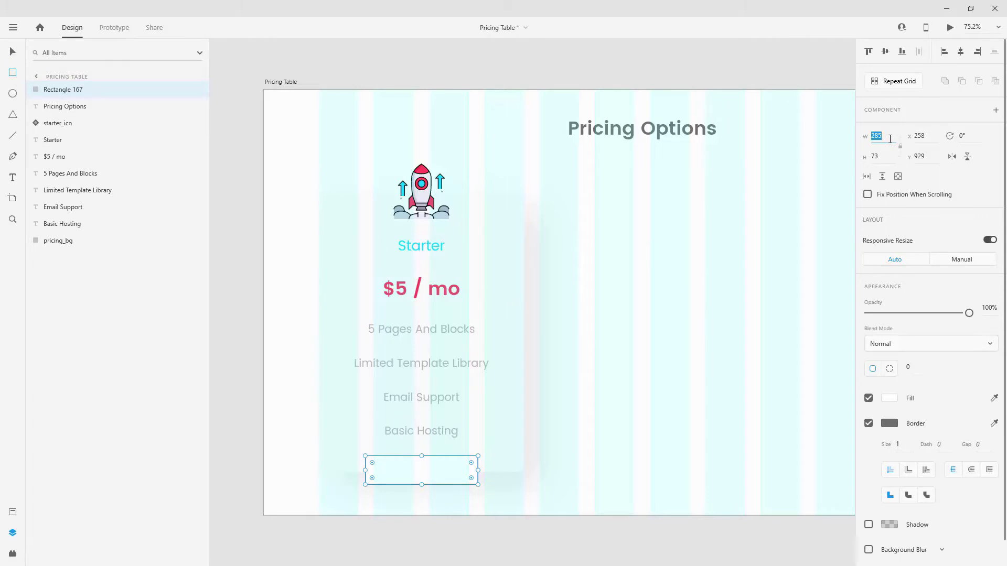
key(Tab)
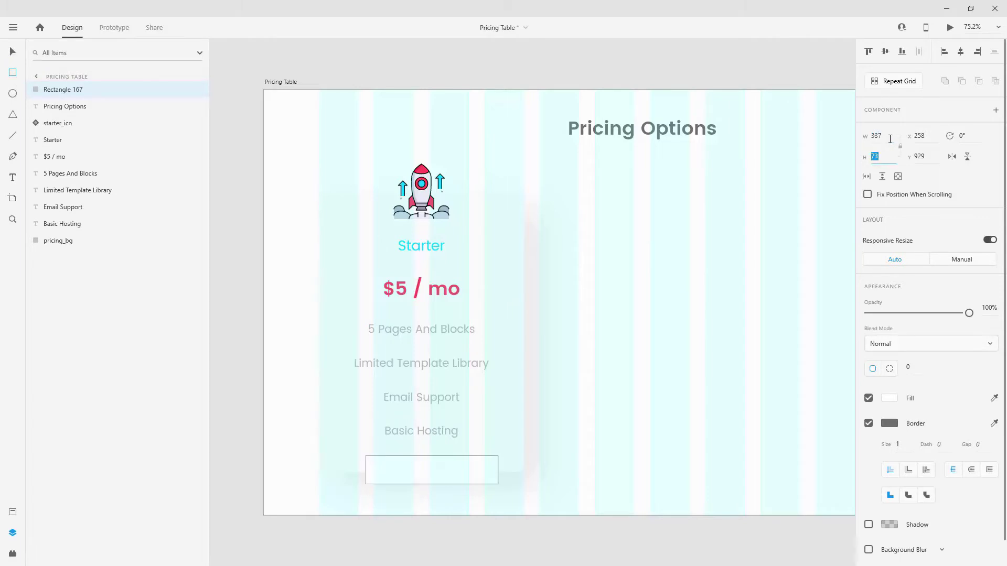
text(77)
key(Return)
Reposition the rectangle just below the Basic Hosting text with small nudges.
click(13, 51)
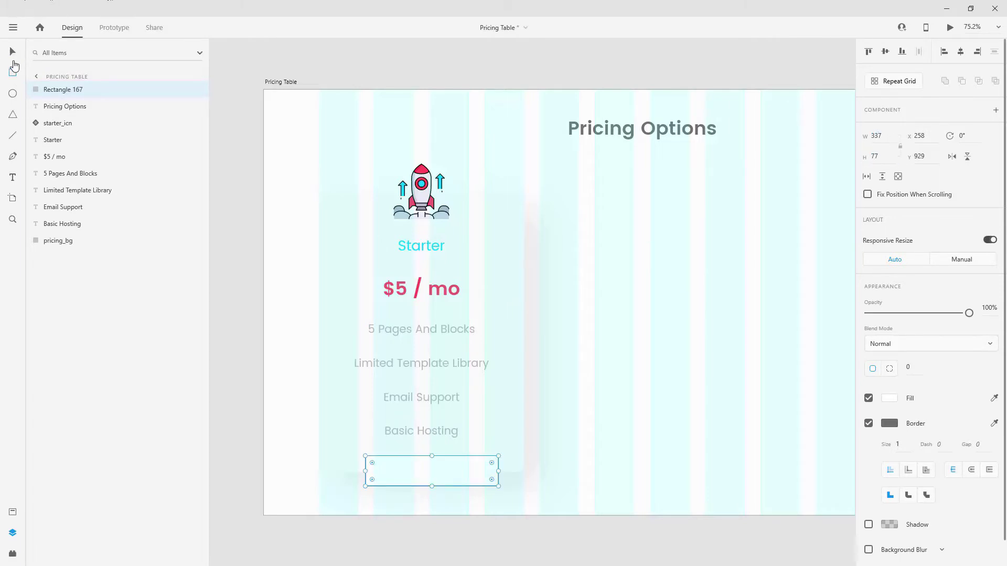
drag(318, 190, 476, 472)
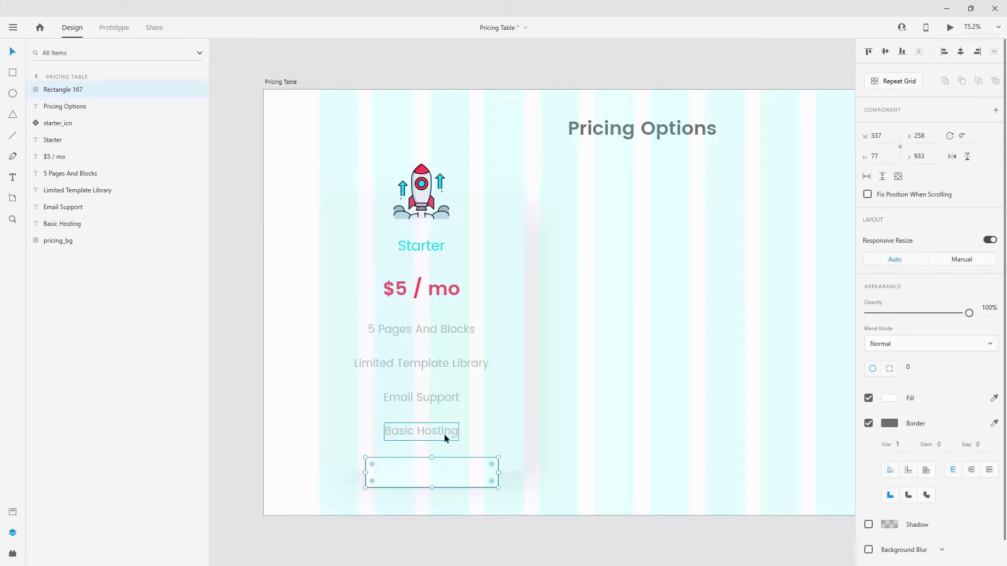
key(Up)
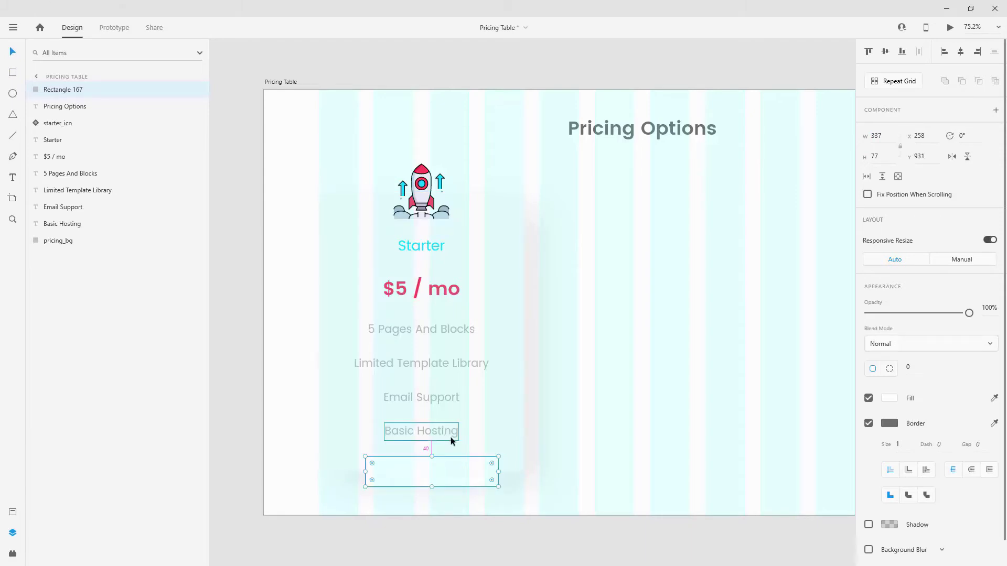
key(Left)
key(Left)
key(Left)
key(Left)
key(shift+Left)
key(Left)
key(Left)
key(Left)
key(Left)
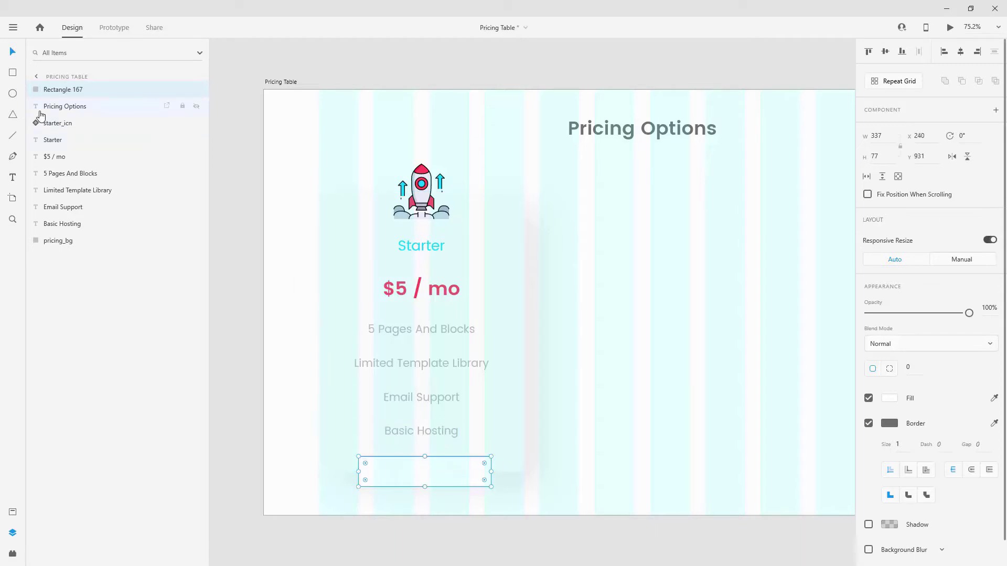
Put the rectangle layer below Basic Hosting, centre it on pricing_bg, and duplicate Basic Hosting.
drag(62, 90, 62, 233)
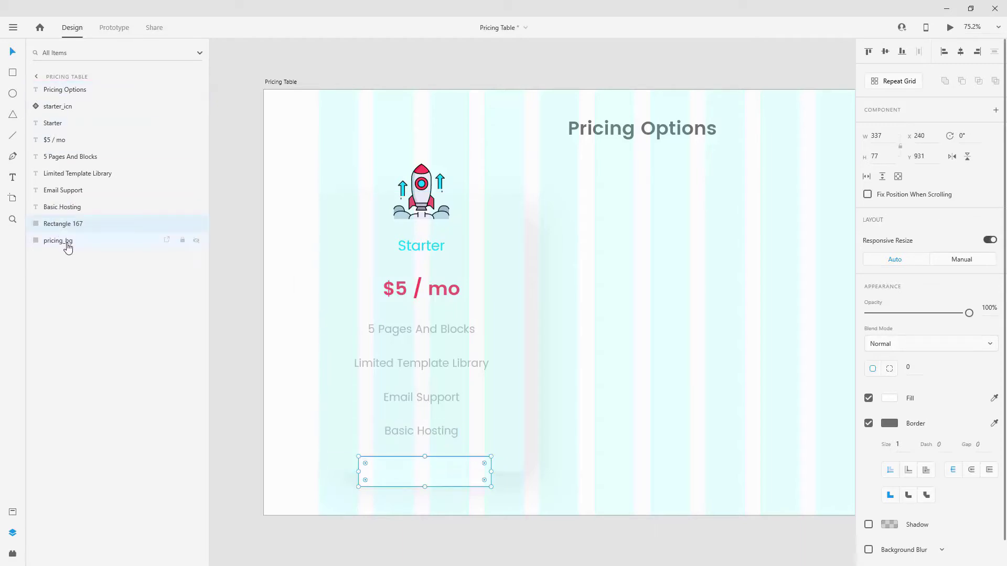
shift+click(63, 241)
click(960, 53)
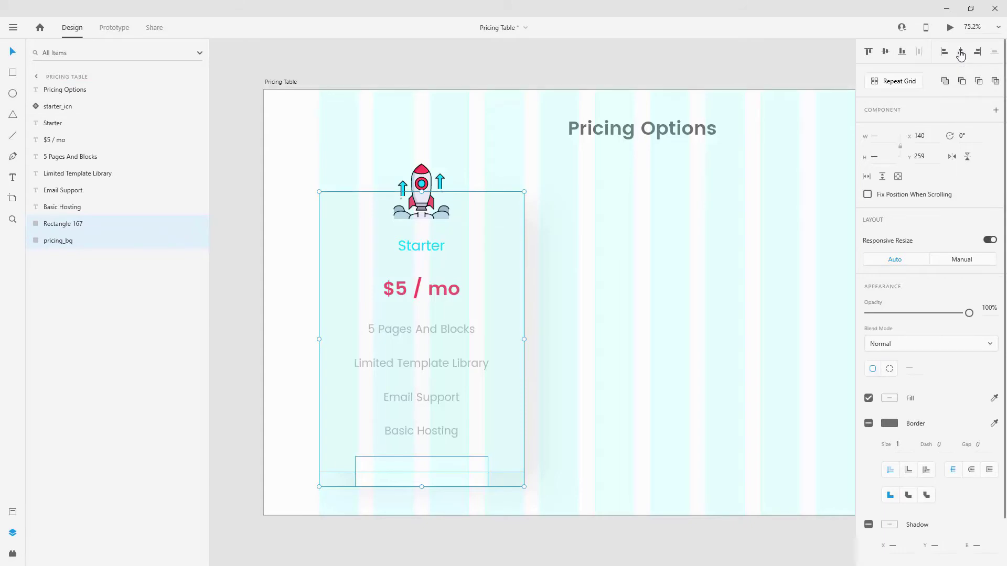
click(585, 416)
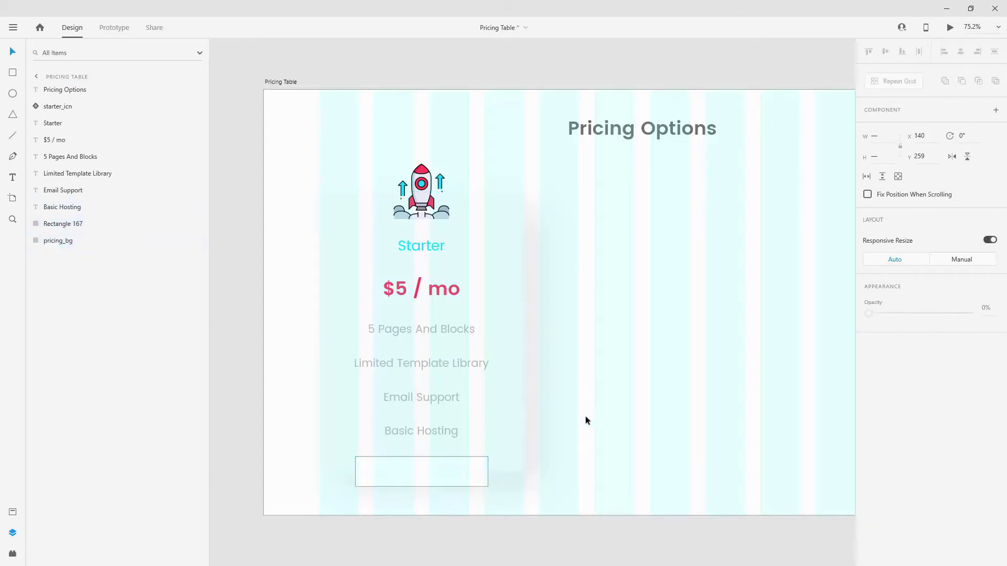
click(437, 431)
key(ctrl+d)
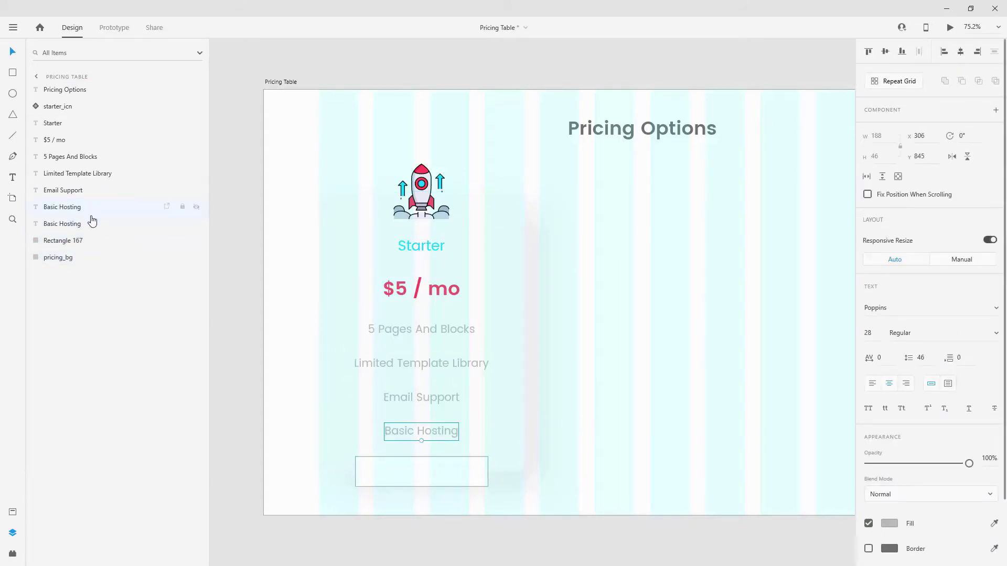
Move the Basic Hosting copy into the button, rename the rectangle btn_bg, and align them vertically.
key(shift+Down)
key(shift+Down)
key(shift+Down)
key(shift+Down)
key(shift+Down)
key(shift+Down)
key(shift+Down)
key(shift+Down)
key(shift+Down)
key(shift+Down)
key(shift+Down)
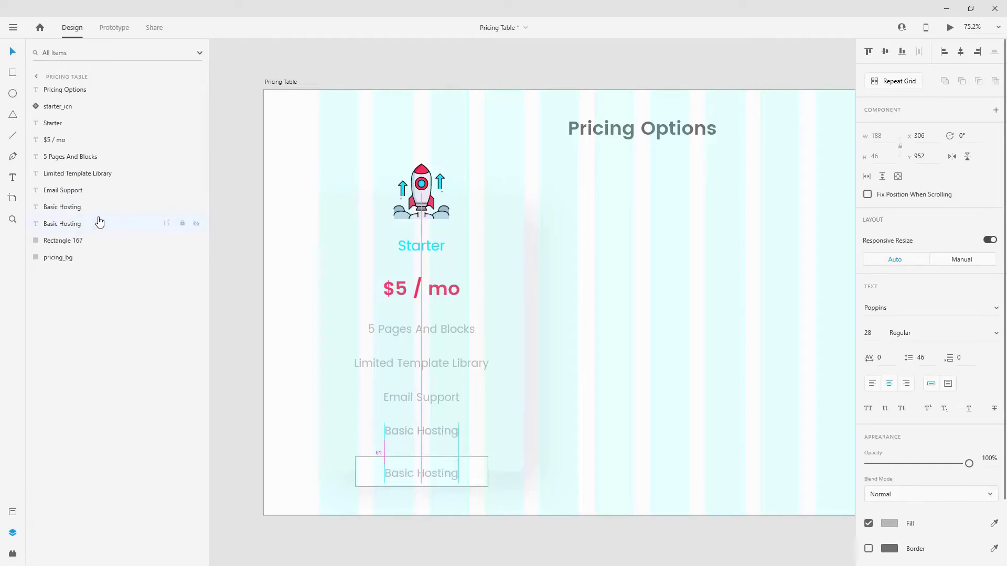
drag(441, 475, 442, 473)
double_click(80, 241)
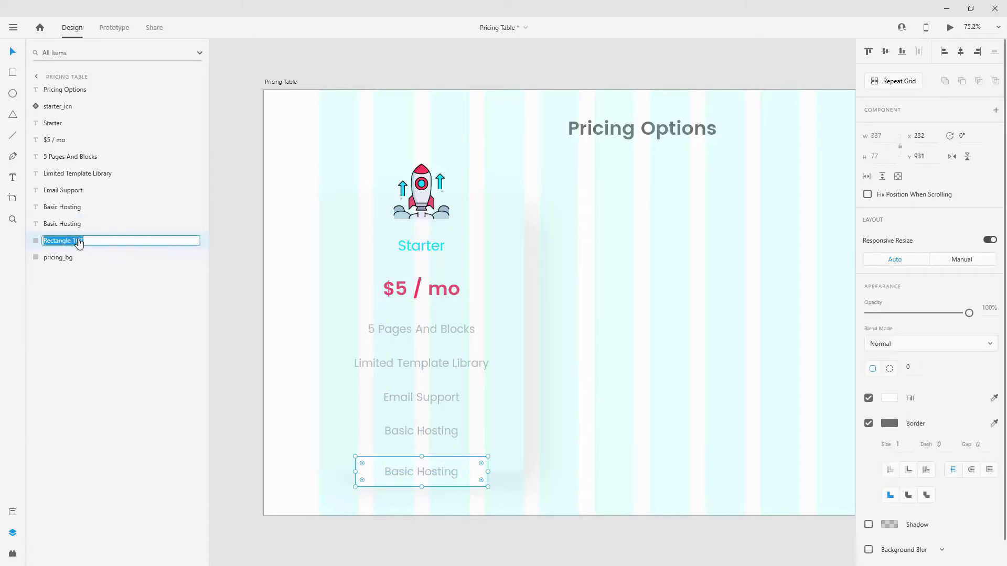
text(btn_bg)
key(Return)
shift+click(84, 224)
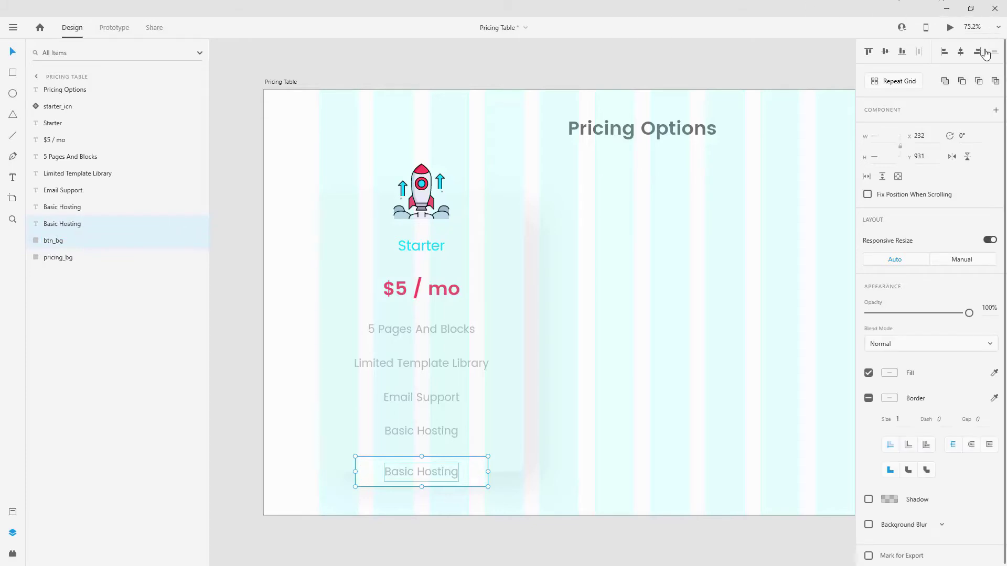
click(888, 55)
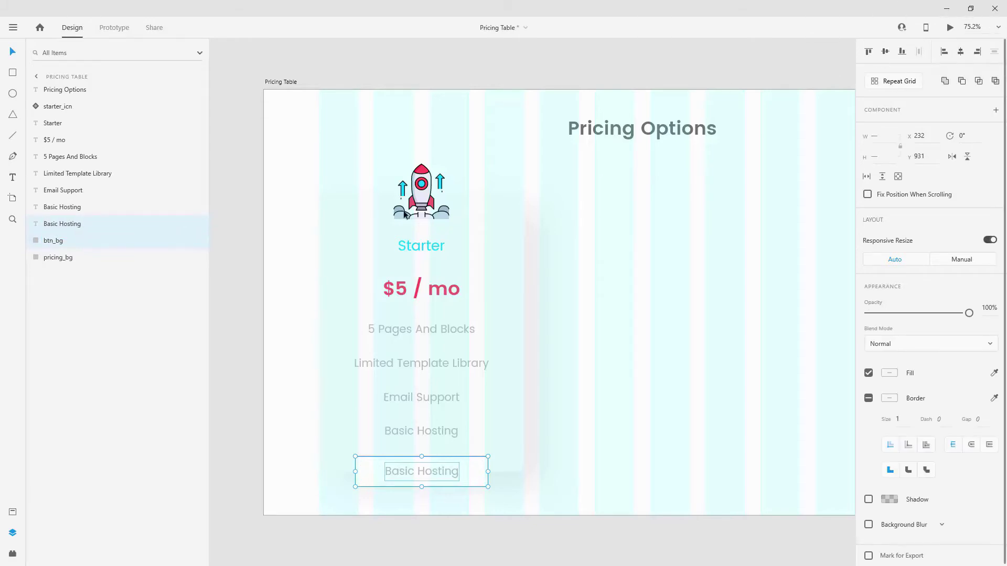
click(65, 241)
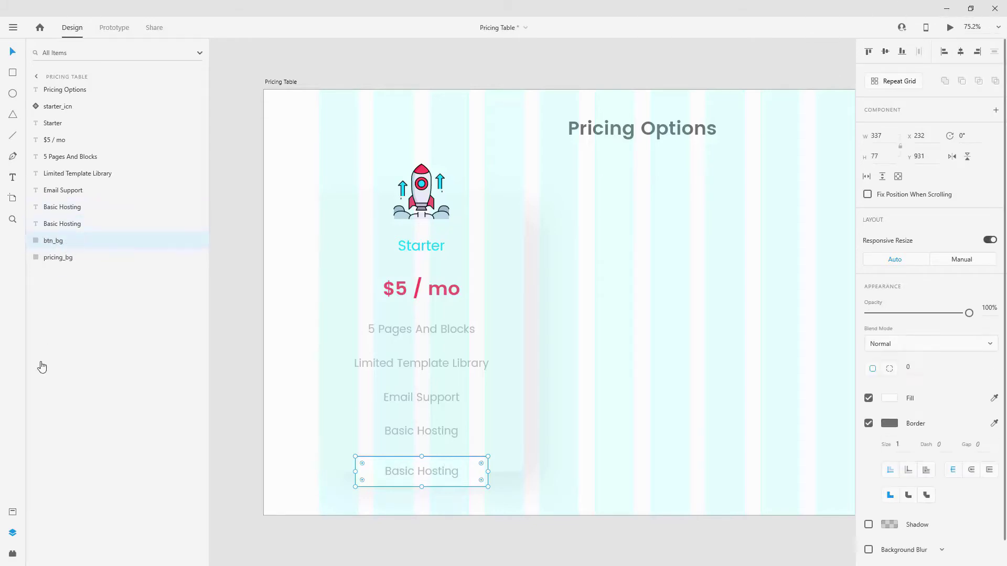
Colour the Basic Hosting label and save its white #FFFFFF as an Assets colour.
click(13, 508)
click(73, 175)
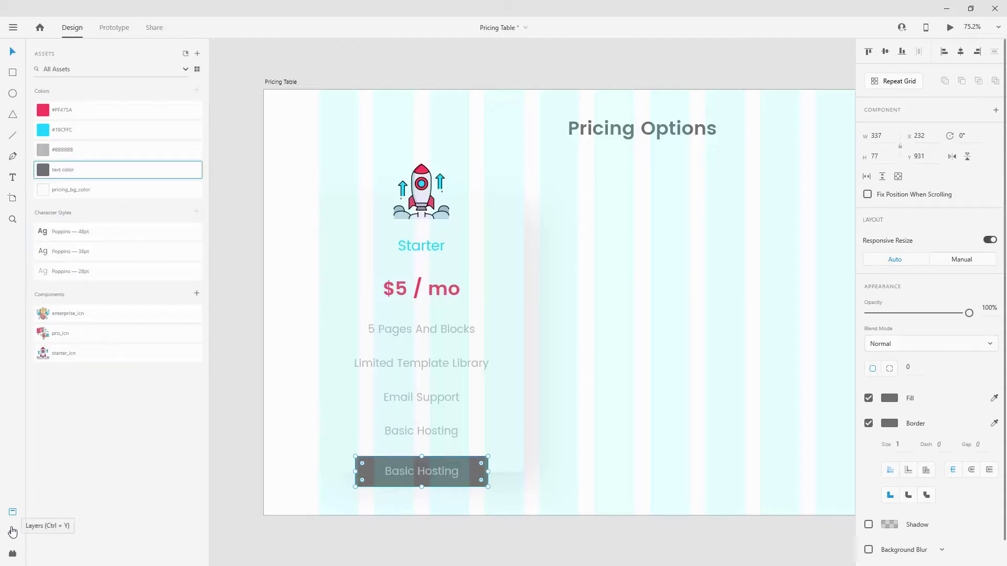
click(12, 532)
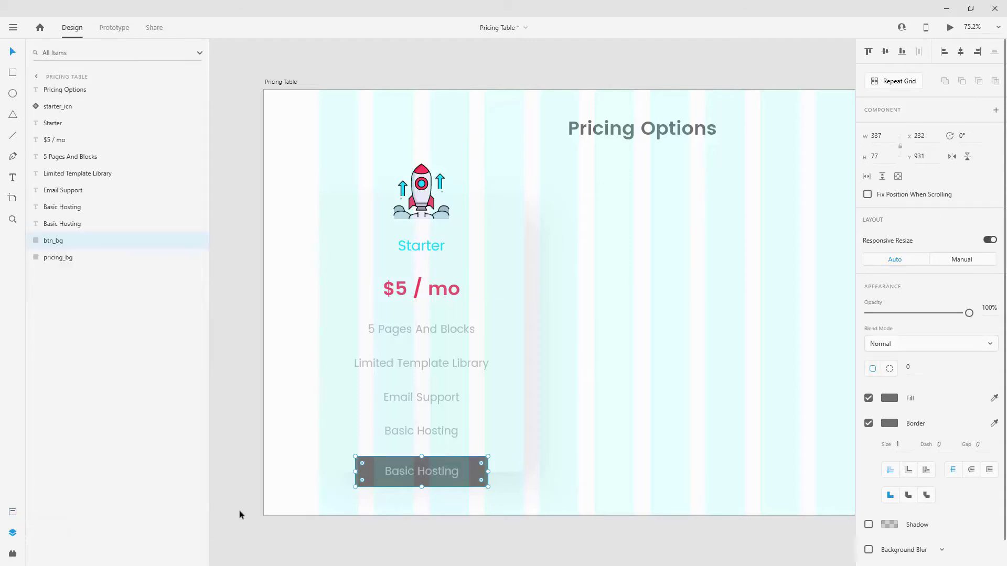
double_click(428, 471)
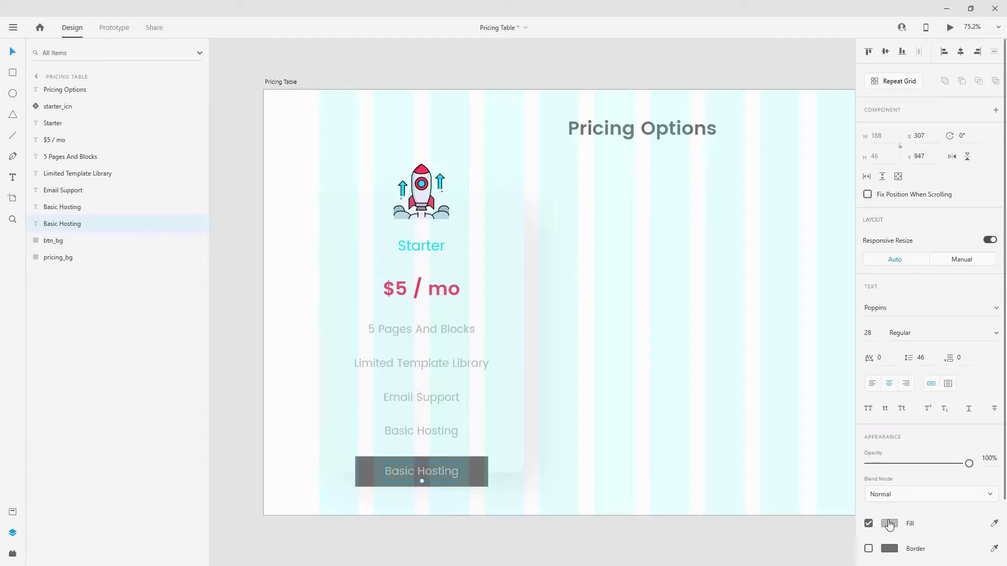
click(889, 525)
click(633, 366)
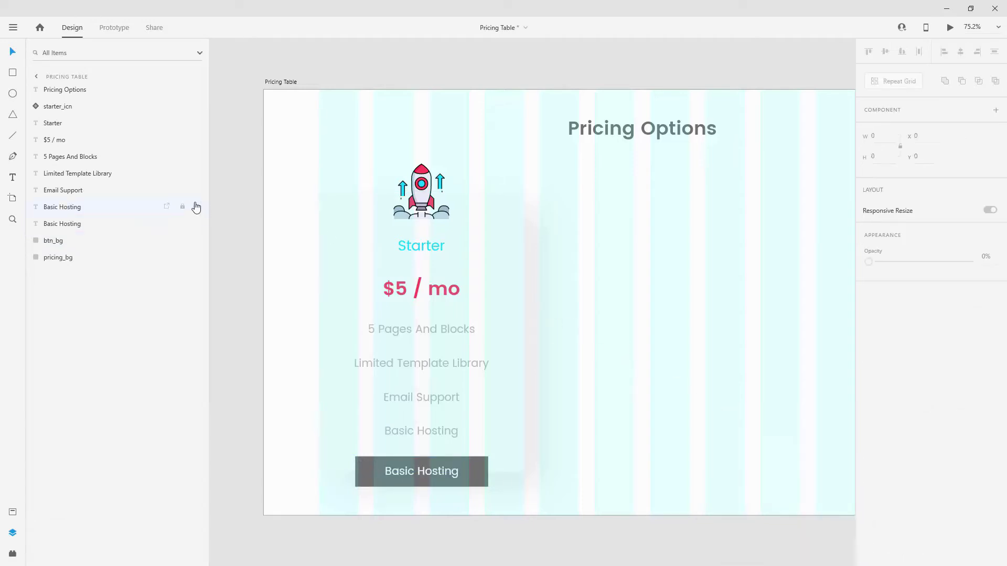
click(13, 512)
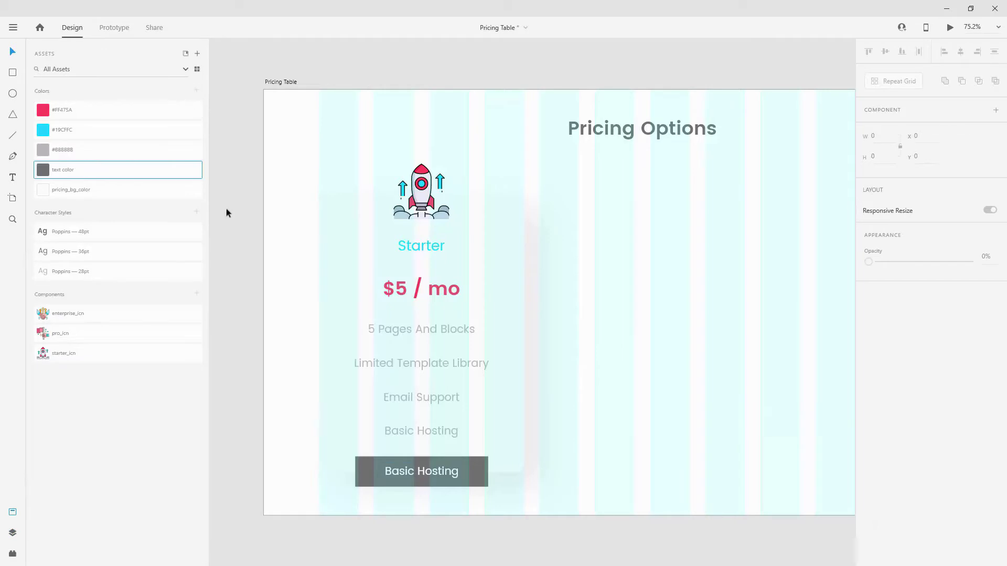
double_click(443, 464)
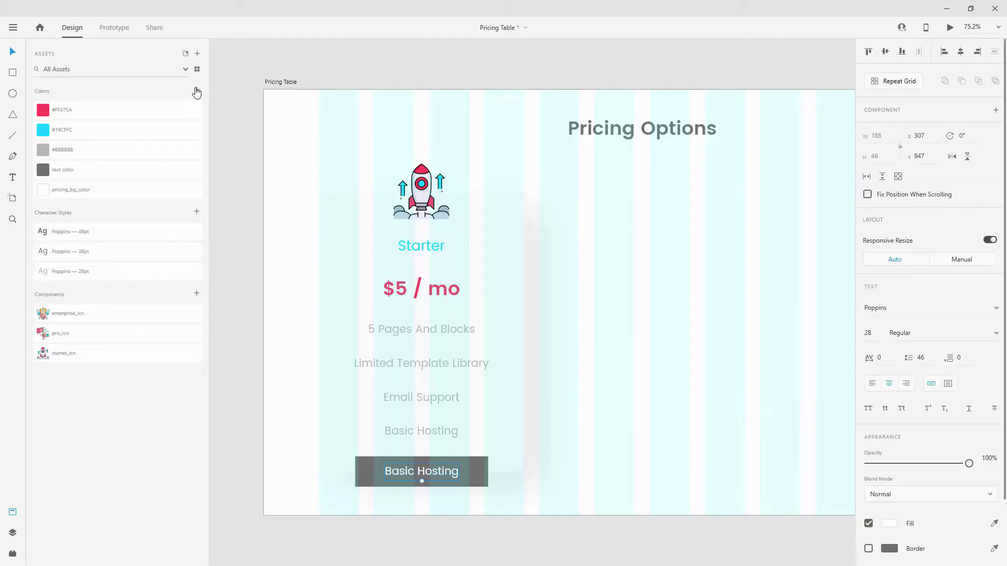
click(197, 91)
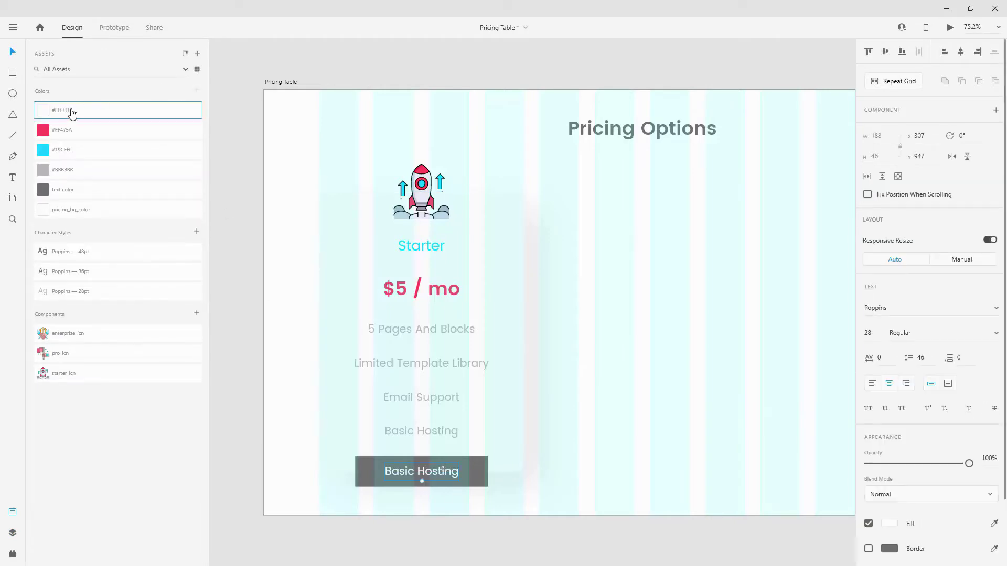
Give btn_bg a corner radius of 5, a light grey #BBBBBB fill and no border.
click(477, 468)
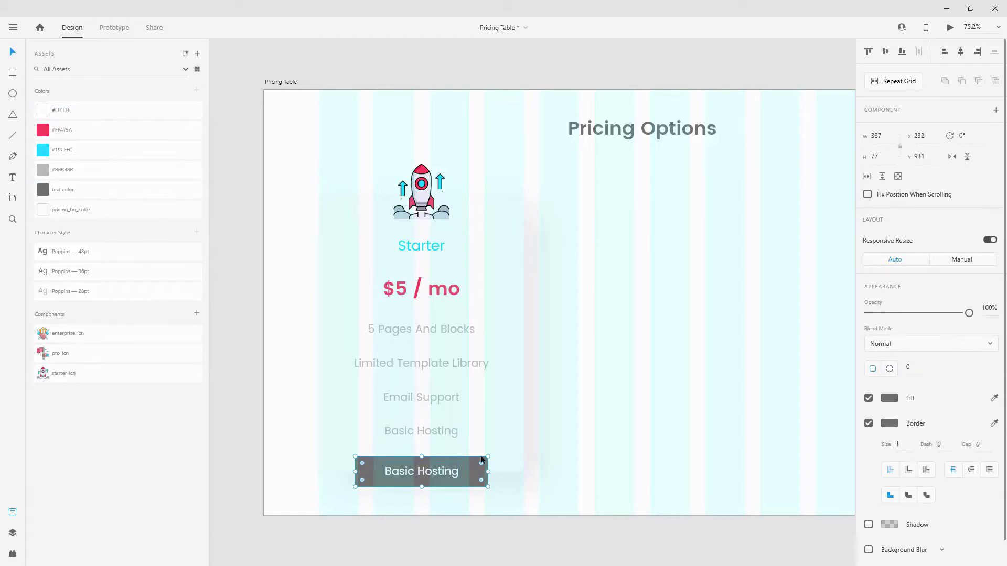
click(913, 366)
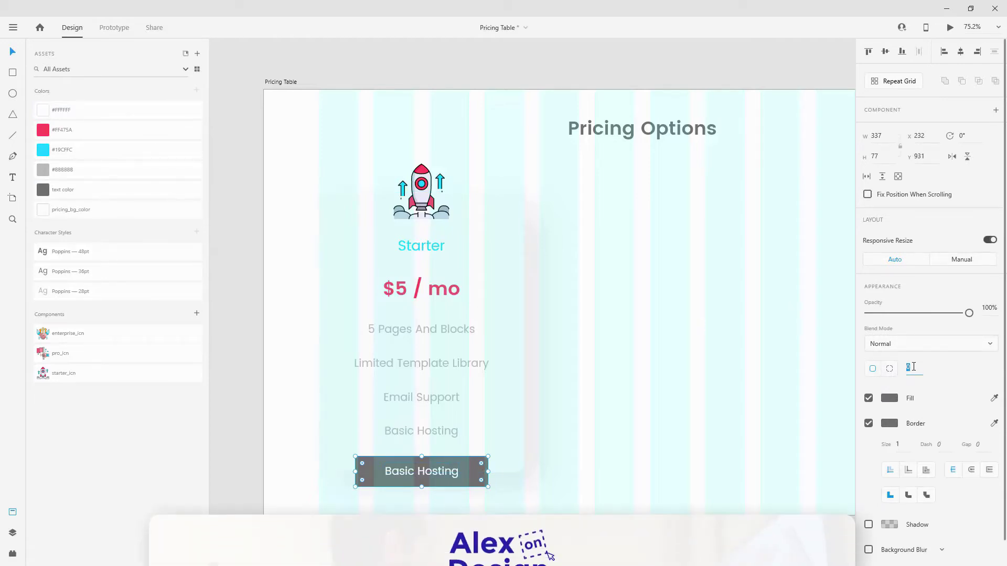
text(5)
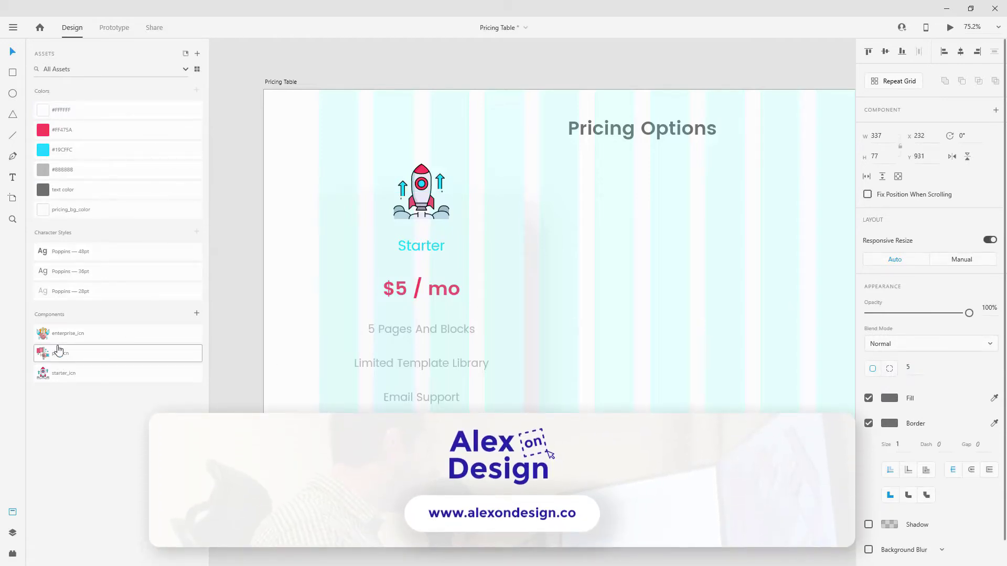
click(13, 532)
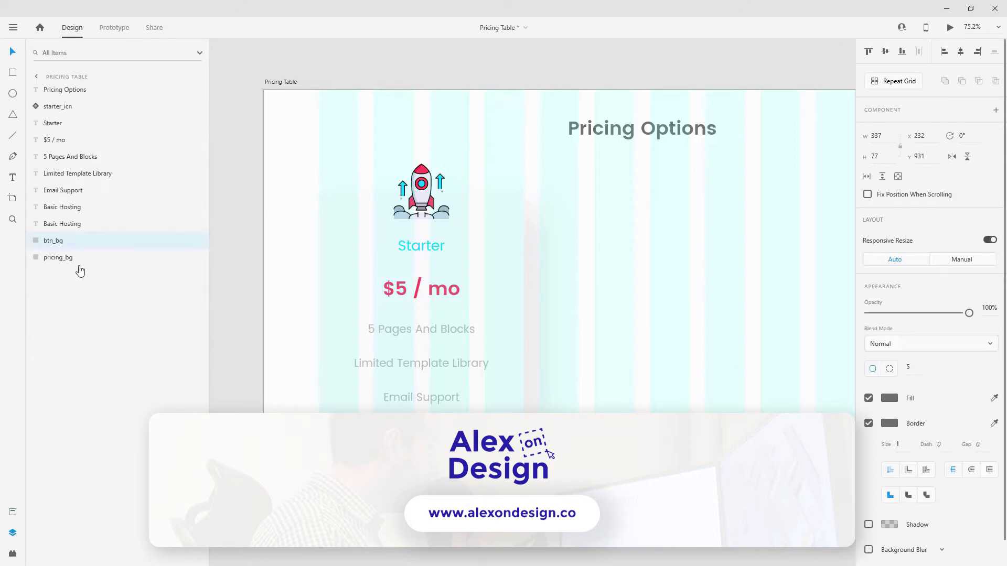
shift+click(79, 224)
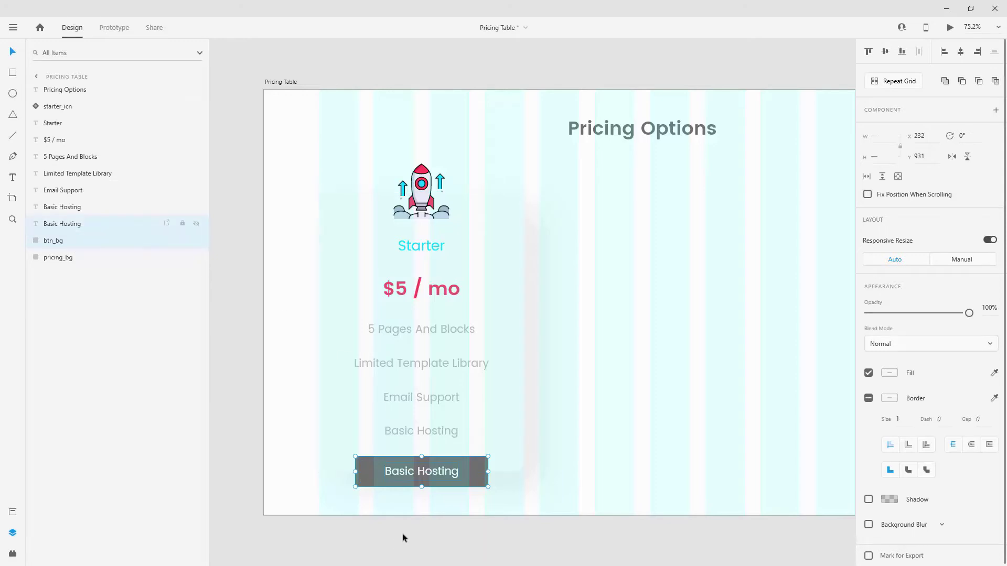
click(573, 475)
click(474, 470)
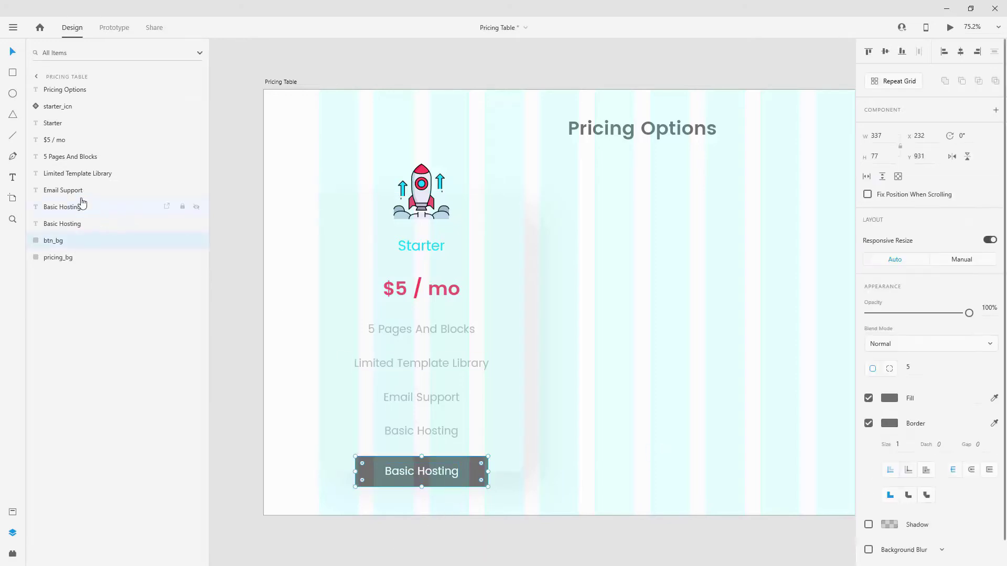
click(12, 514)
click(63, 169)
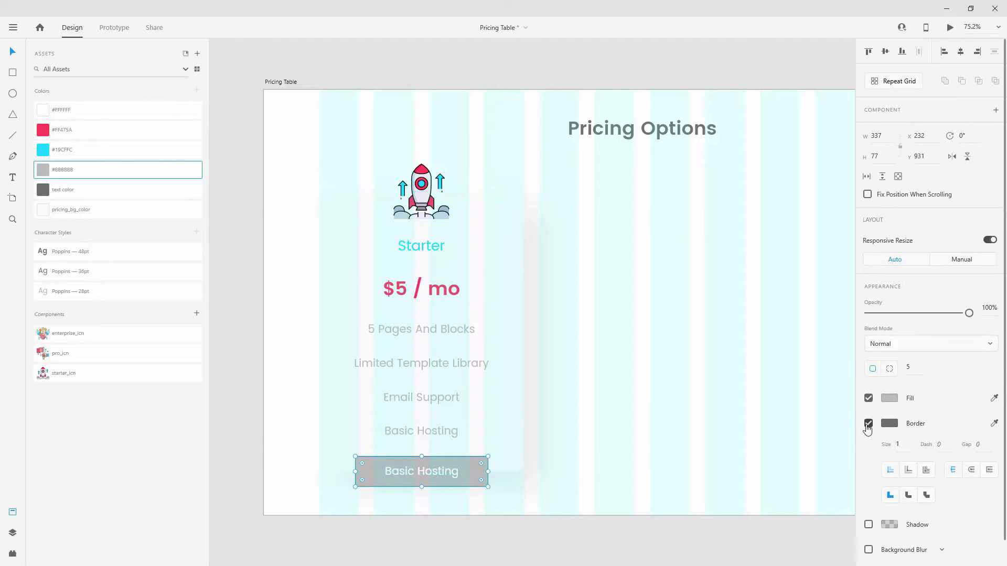
click(867, 423)
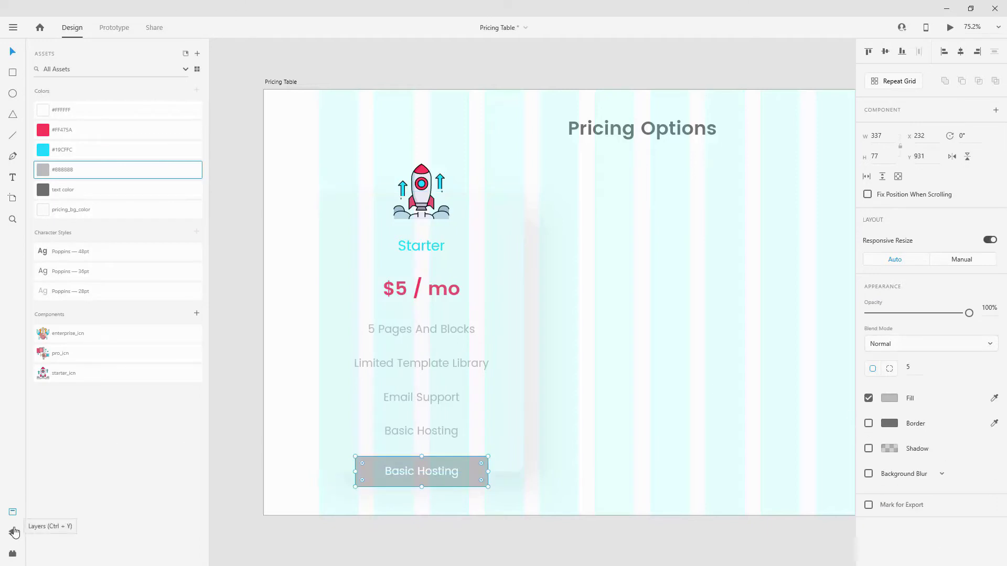
click(12, 533)
shift+click(78, 225)
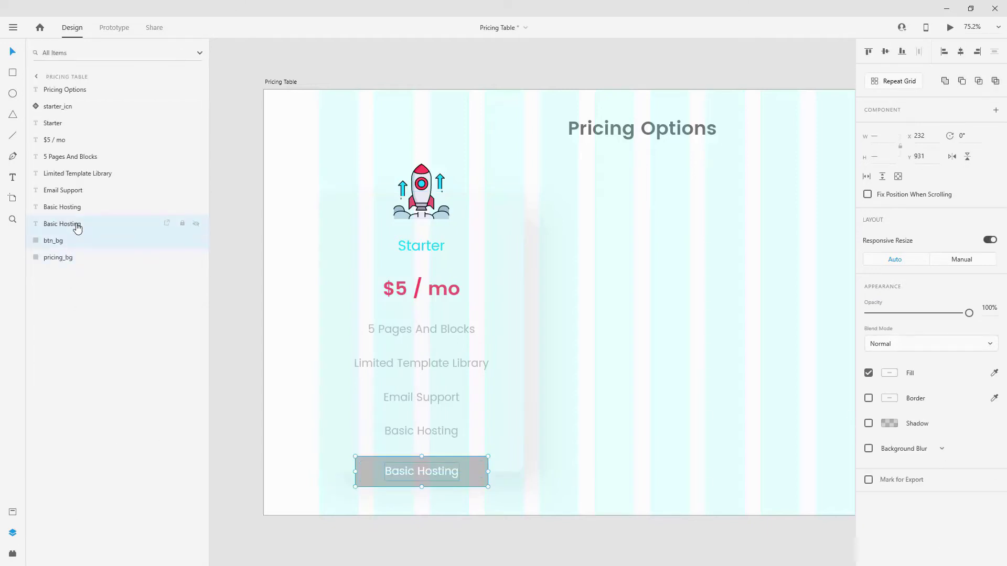
Change the button label to 'Buy Now'.
double_click(439, 475)
text(B)
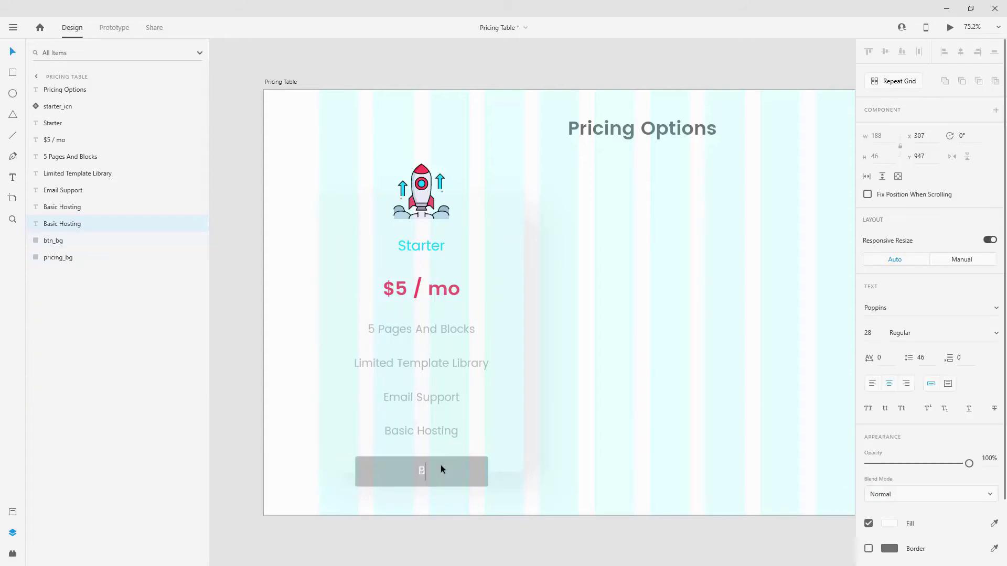
text(uy Now)
key(Escape)
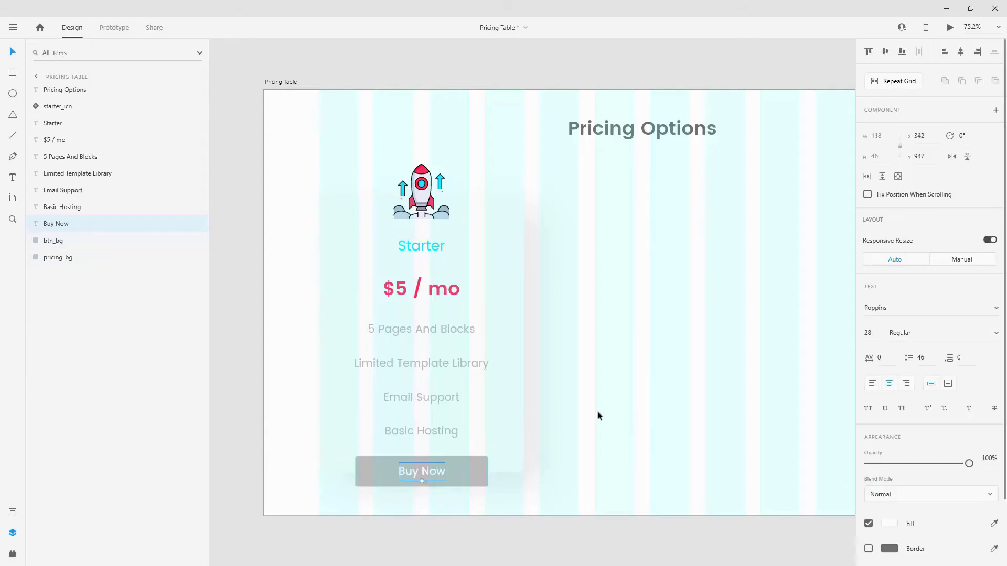
Group the label with btn_bg, name the group btn, and make it a component.
shift+click(99, 239)
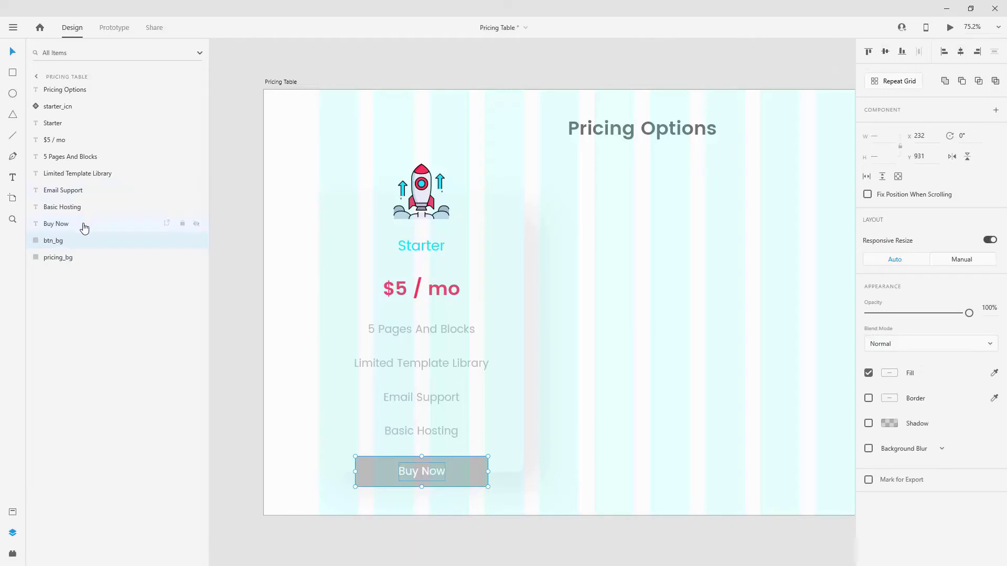
key(ctrl+g)
double_click(55, 224)
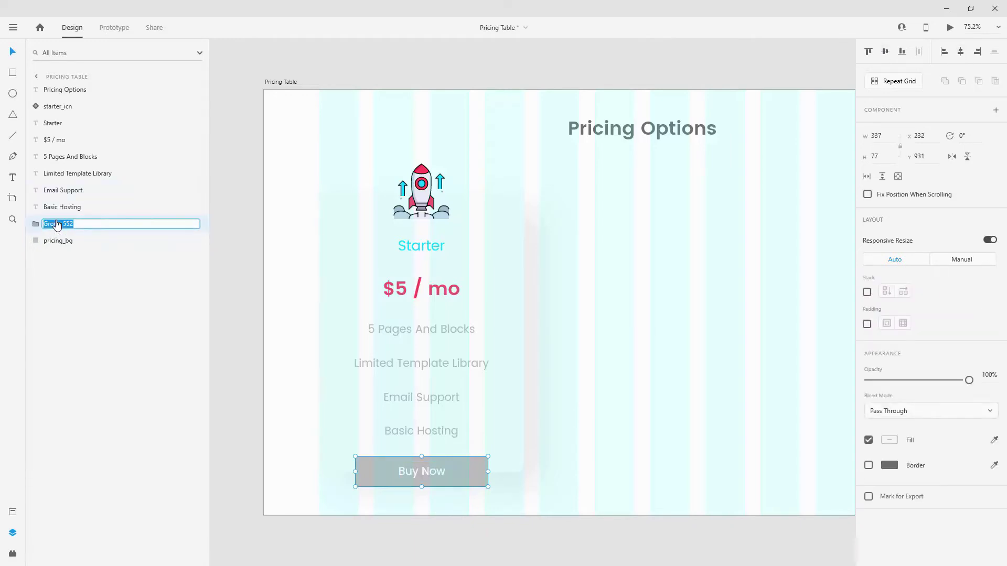
text(btn)
key(Return)
key(ctrl+k)
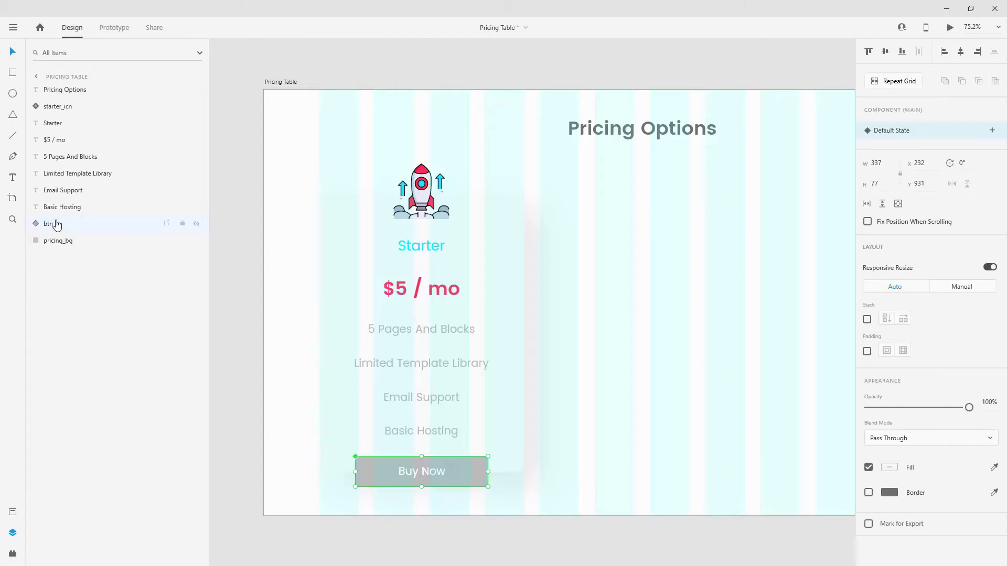
click(15, 513)
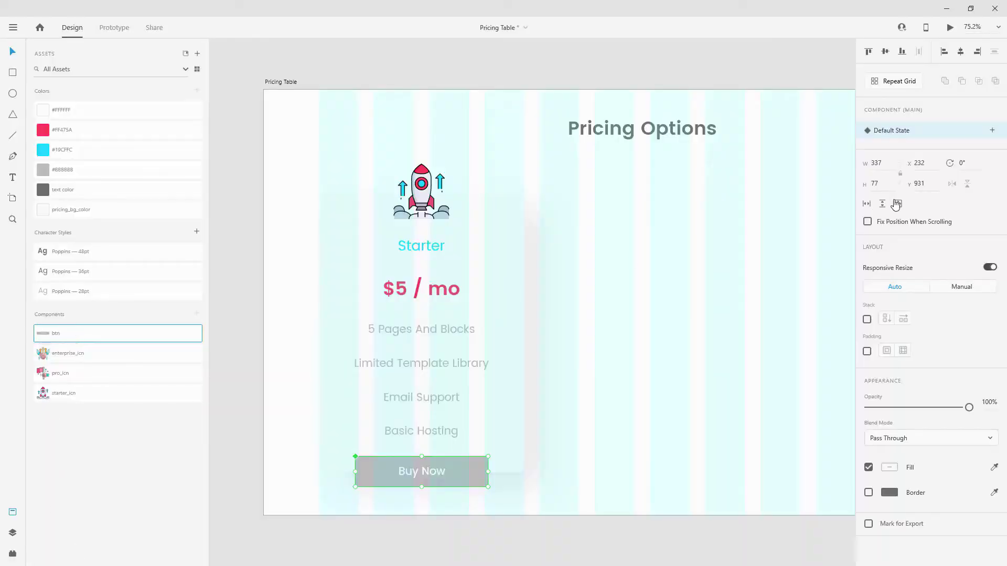
Add a Hover State to the btn component and name it 'hover'.
click(992, 130)
click(926, 150)
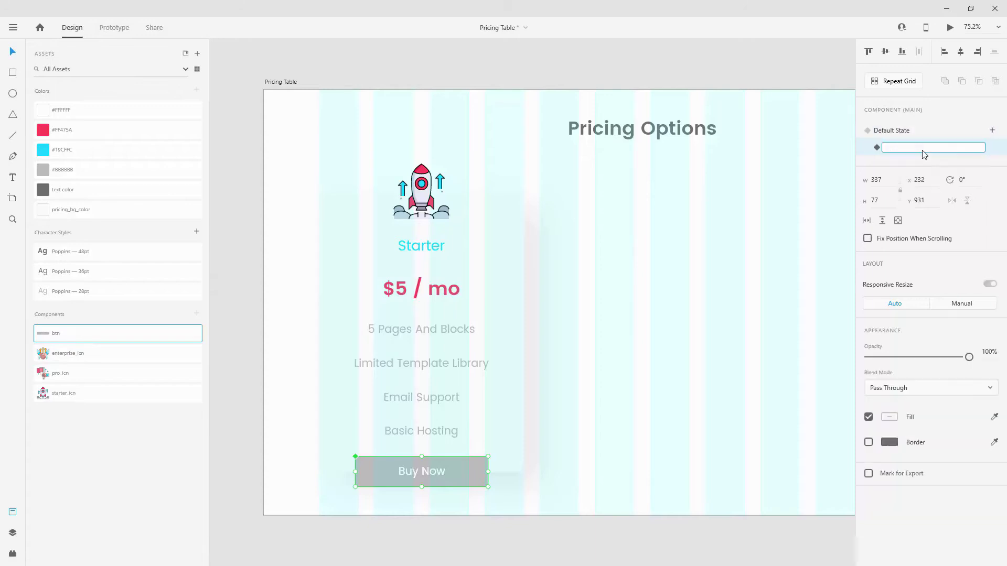
drag(924, 154, 874, 151)
text(hover)
key(Return)
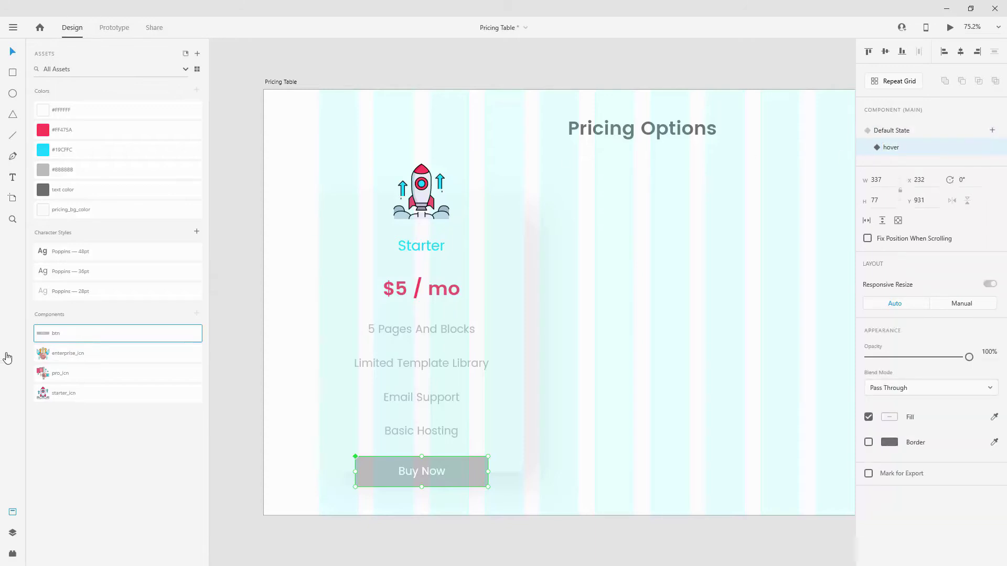
Fill the hover state's btn_bg with cyan #19CFFC.
click(13, 533)
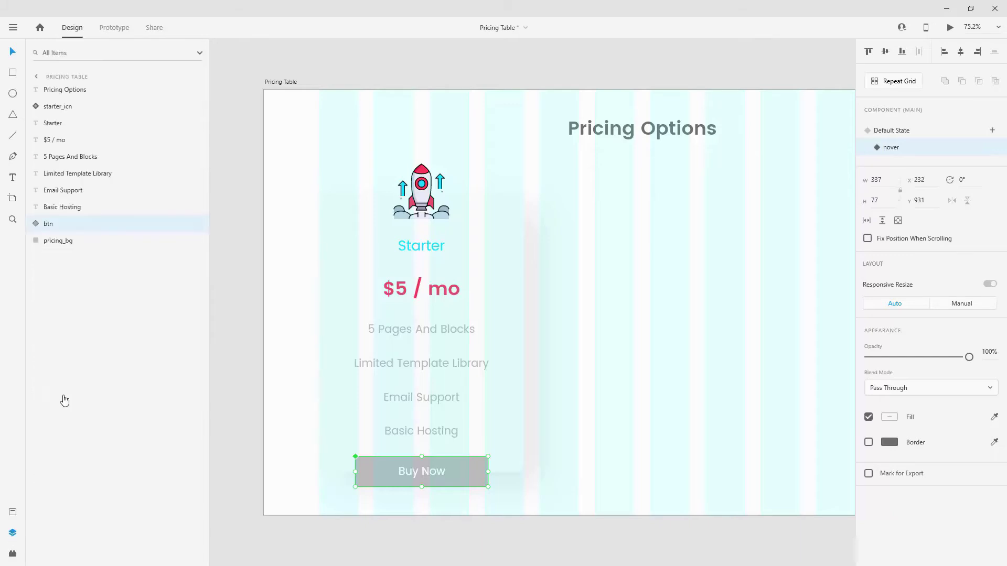
click(37, 224)
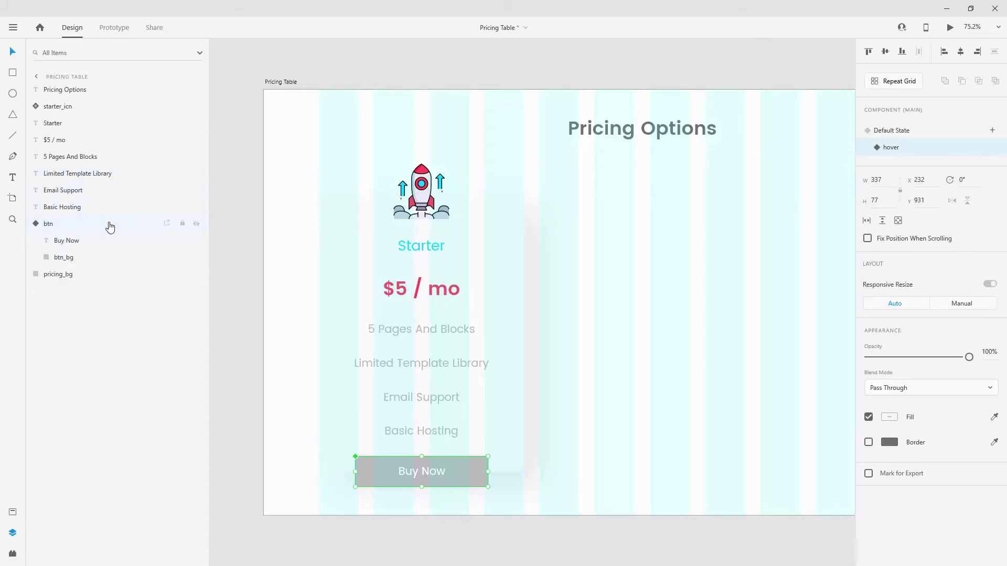
click(84, 258)
click(13, 511)
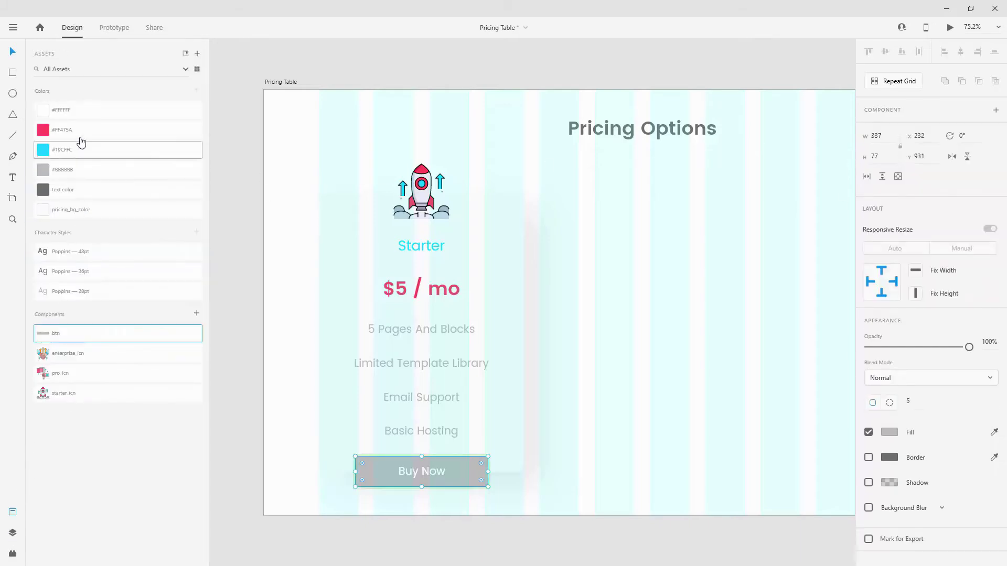
click(79, 148)
click(13, 533)
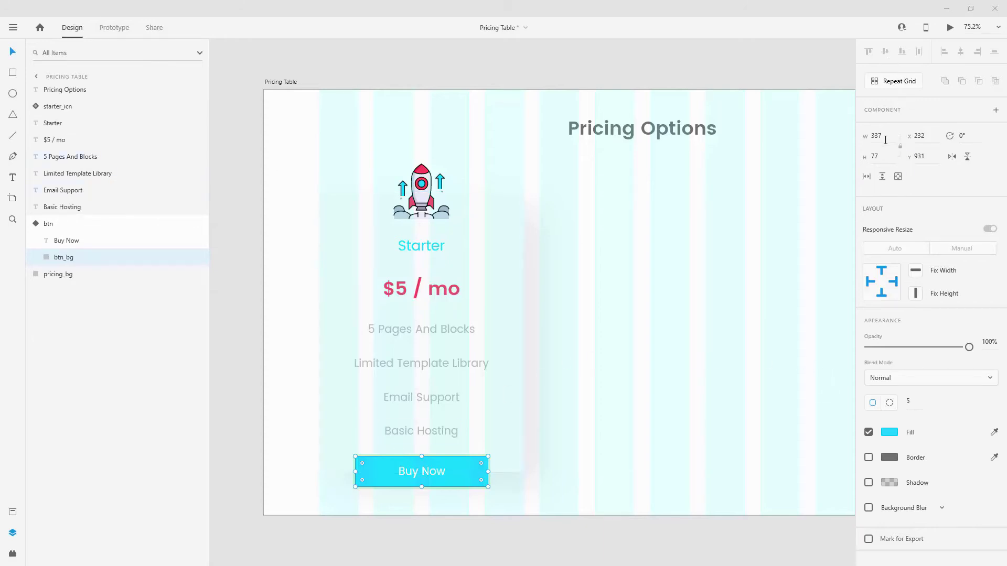
Widen the hover button to 357 and centre the Buy Now label in it.
click(885, 136)
text(357)
key(Return)
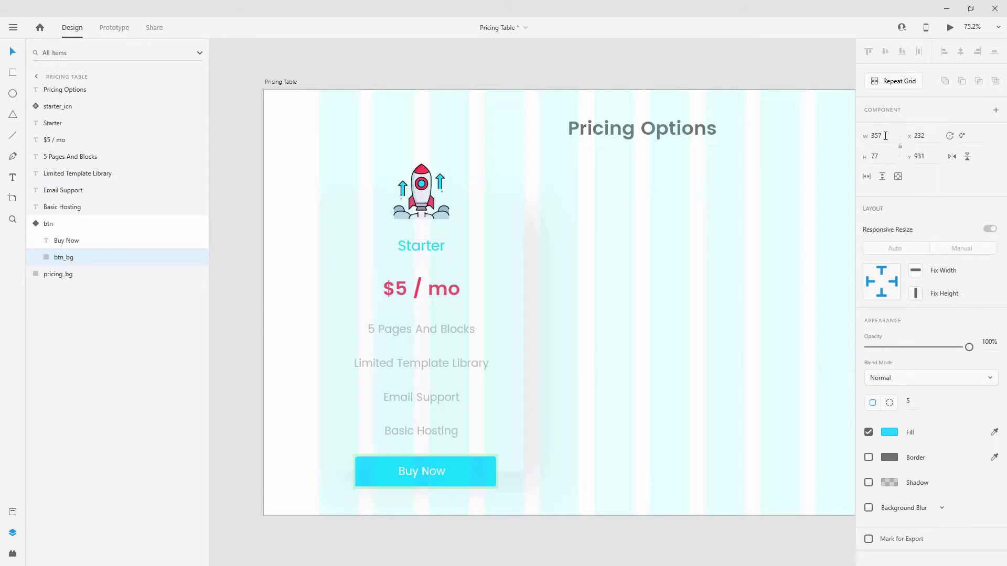
shift+click(60, 241)
click(961, 52)
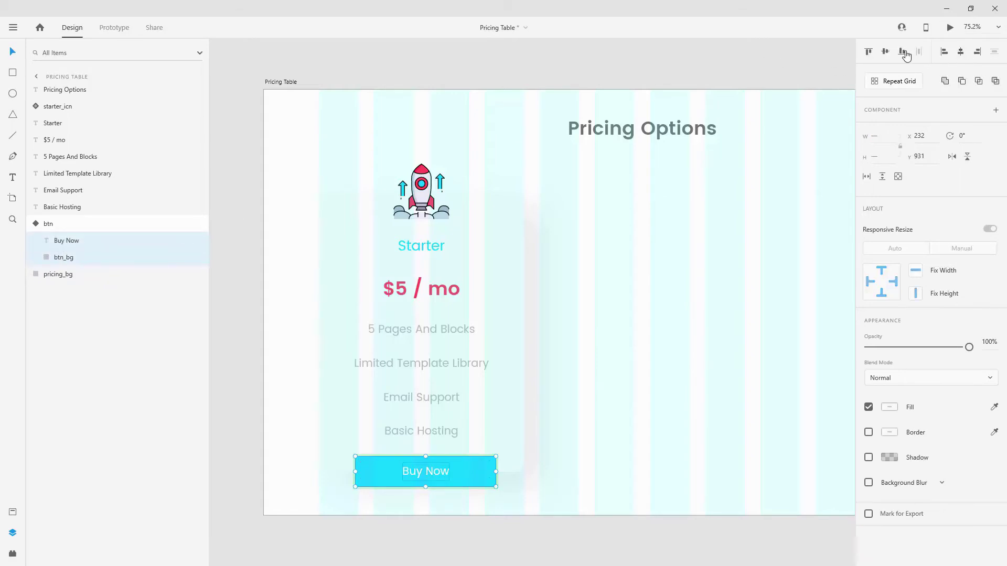
click(102, 262)
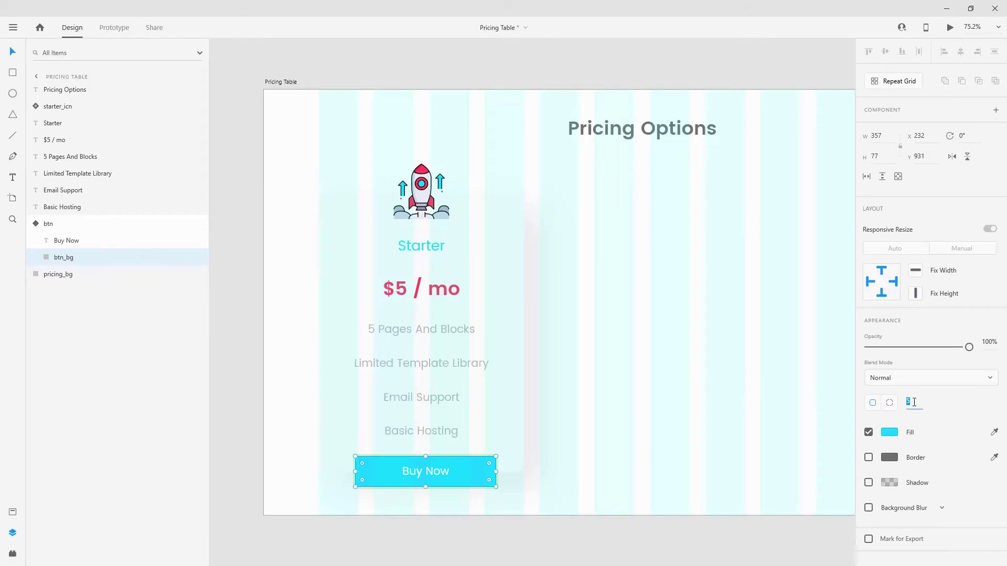
click(42, 226)
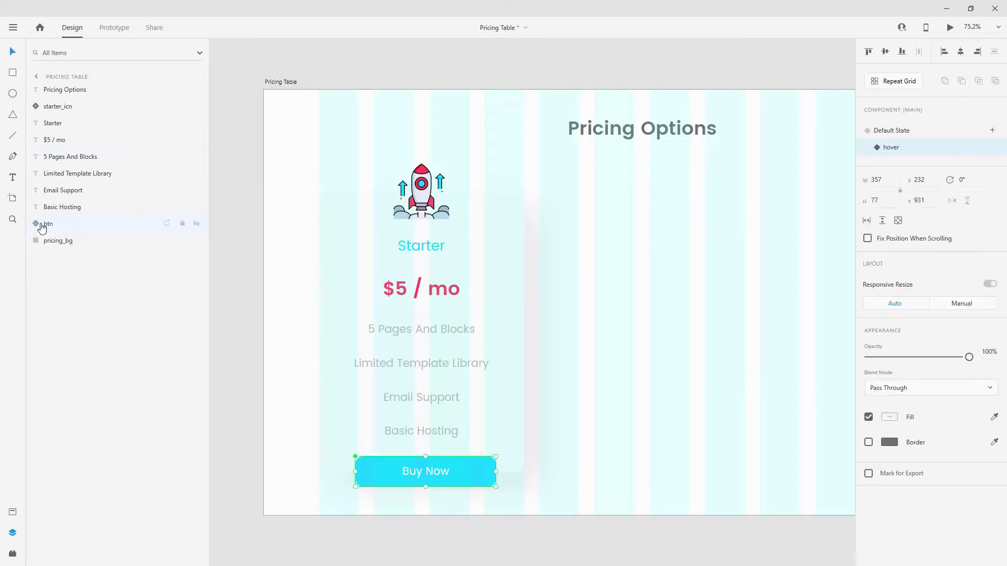
Centre the btn component horizontally on the Starter card's pricing_bg.
shift+click(105, 245)
click(960, 52)
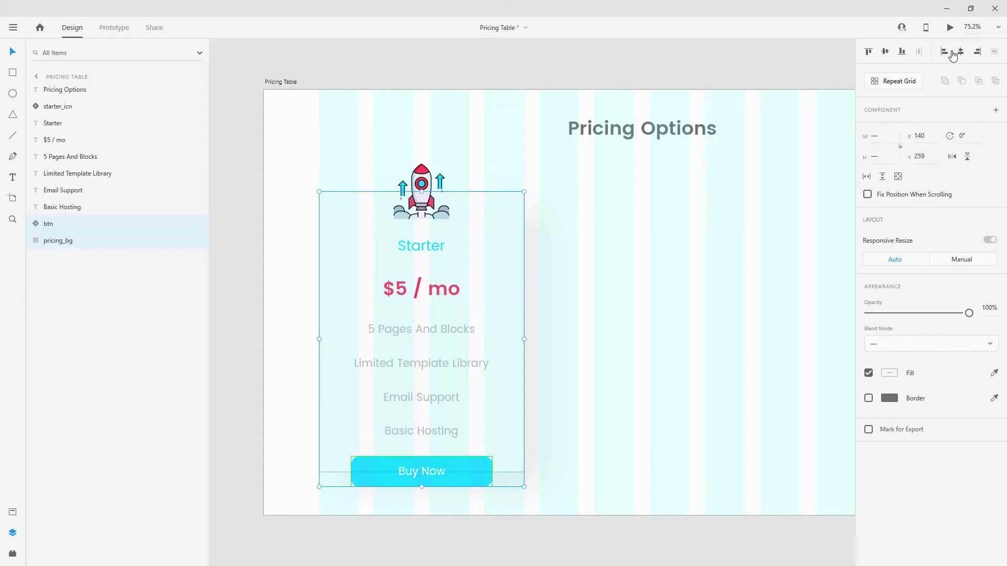
click(42, 231)
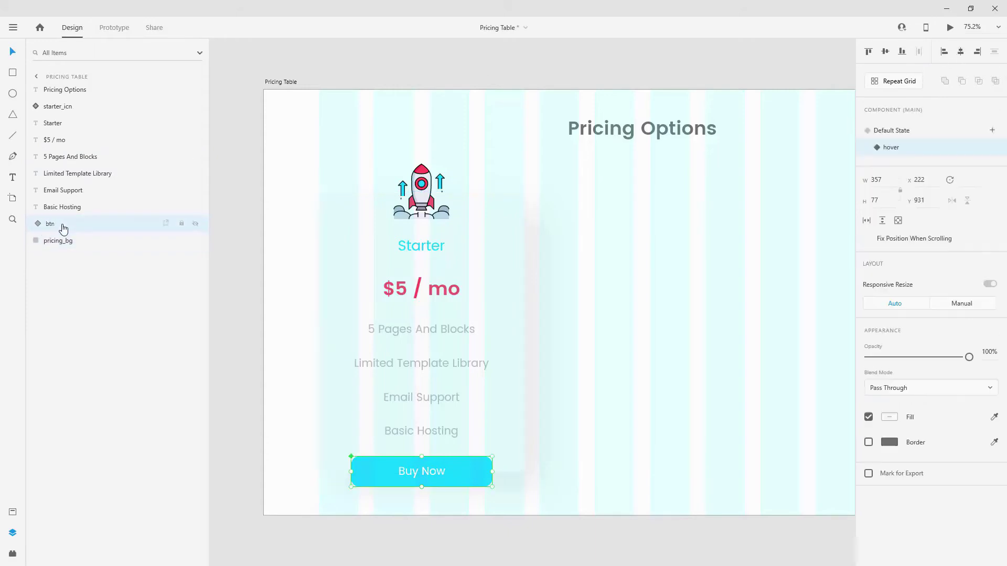
click(911, 134)
click(908, 151)
click(907, 138)
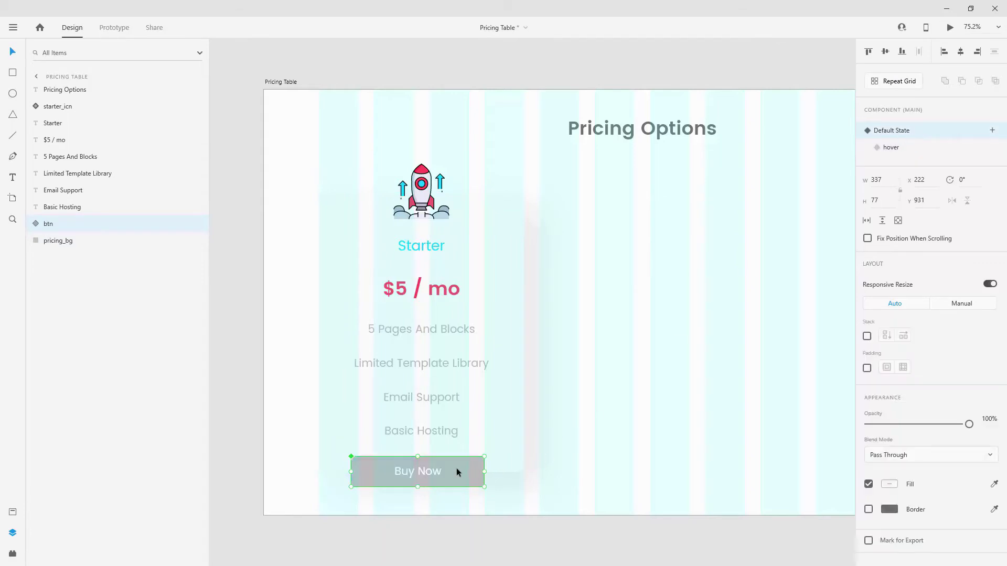
drag(456, 468, 471, 467)
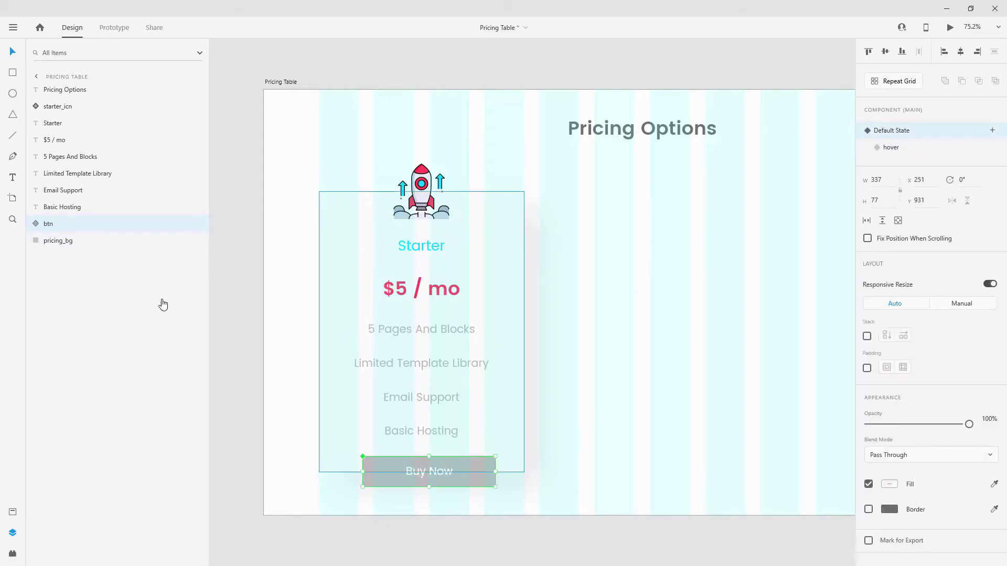
click(77, 240)
shift+click(77, 231)
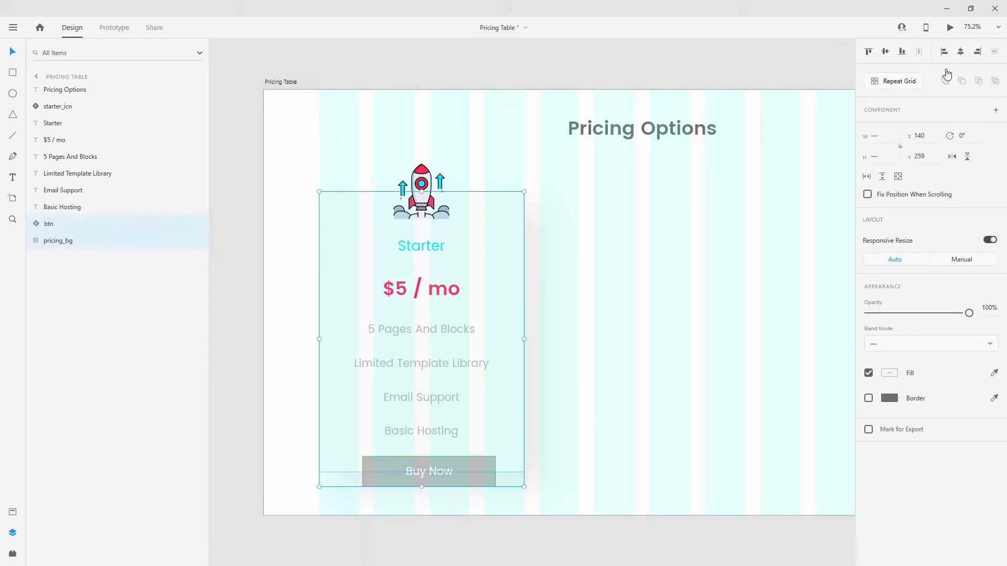
click(960, 51)
Compare both states and shift the hover state's btn_bg so it stays centred.
click(57, 229)
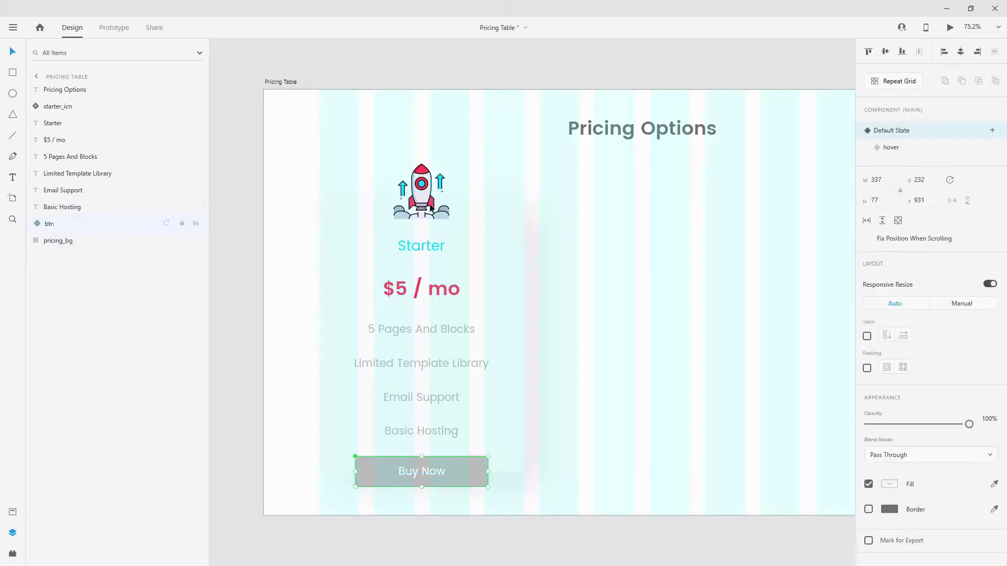
click(898, 149)
click(901, 131)
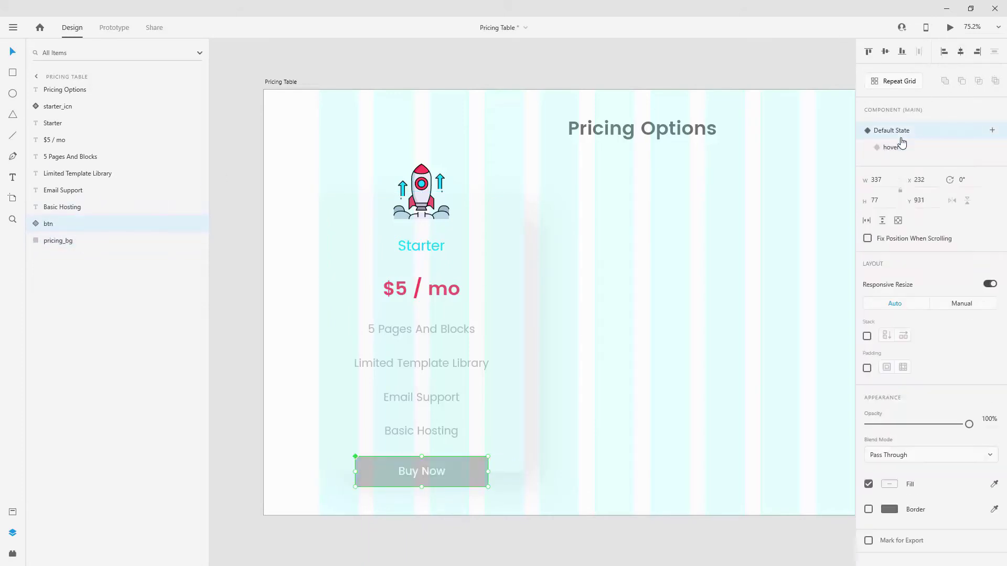
click(903, 149)
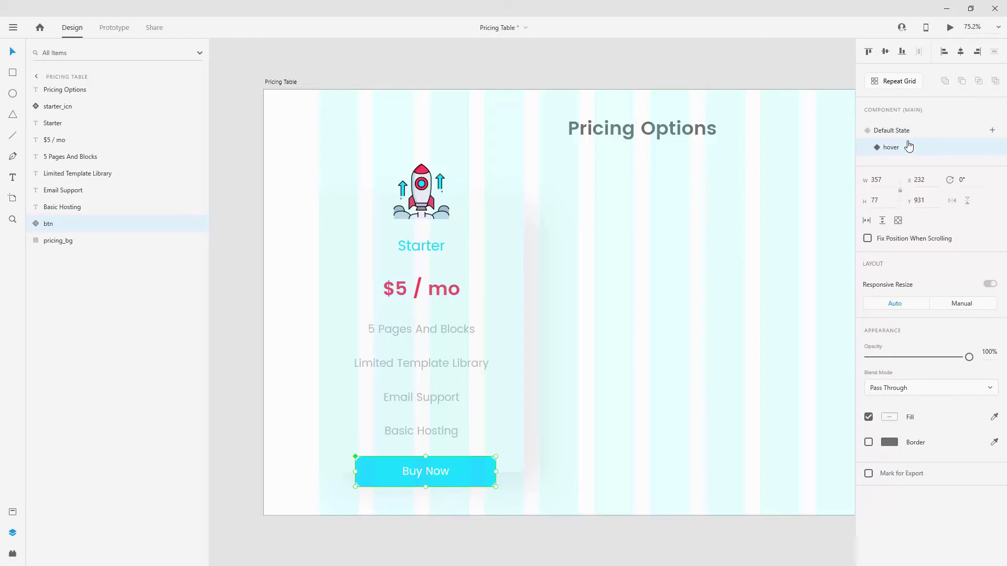
click(911, 133)
click(906, 149)
click(34, 224)
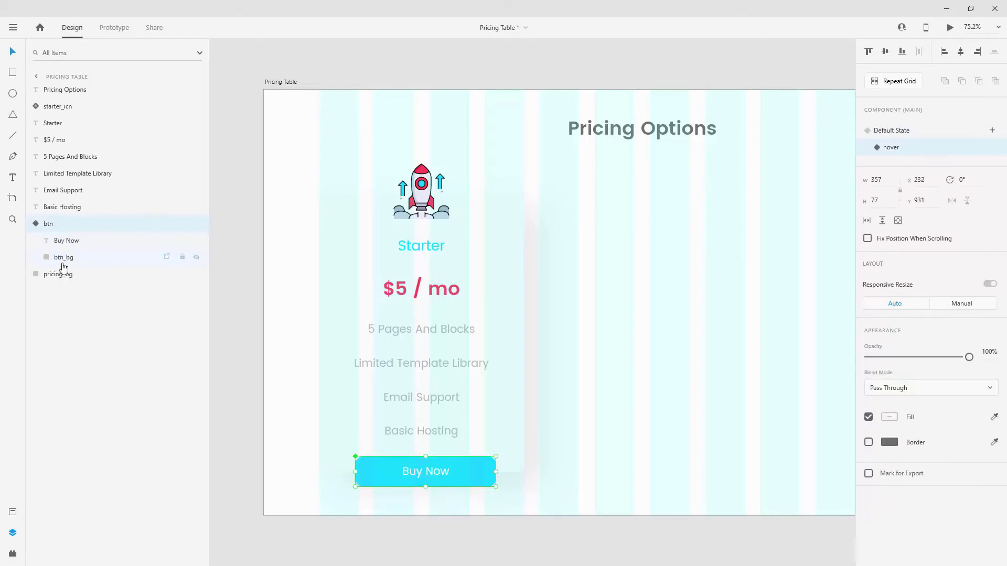
click(99, 257)
drag(484, 471, 482, 470)
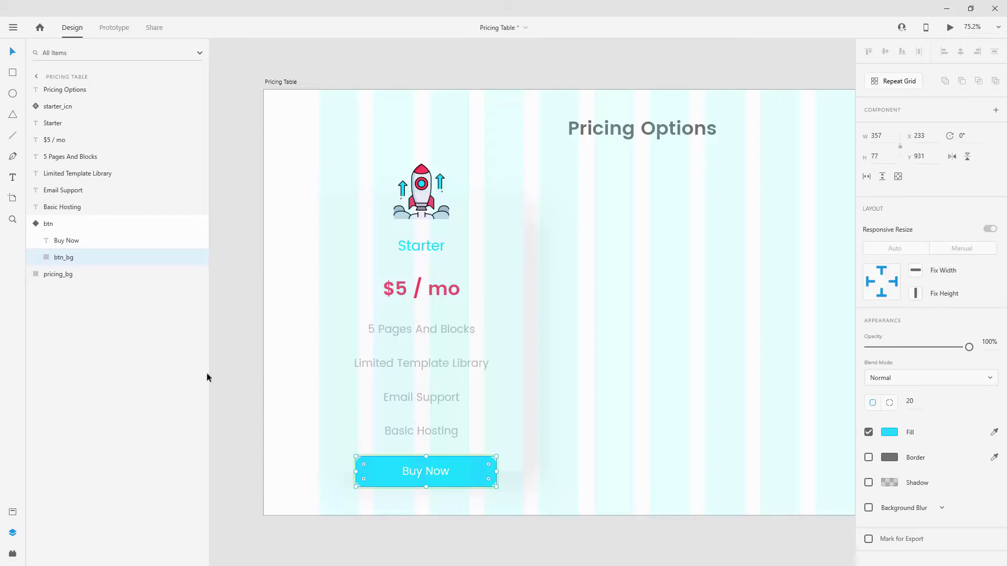
shift+click(66, 243)
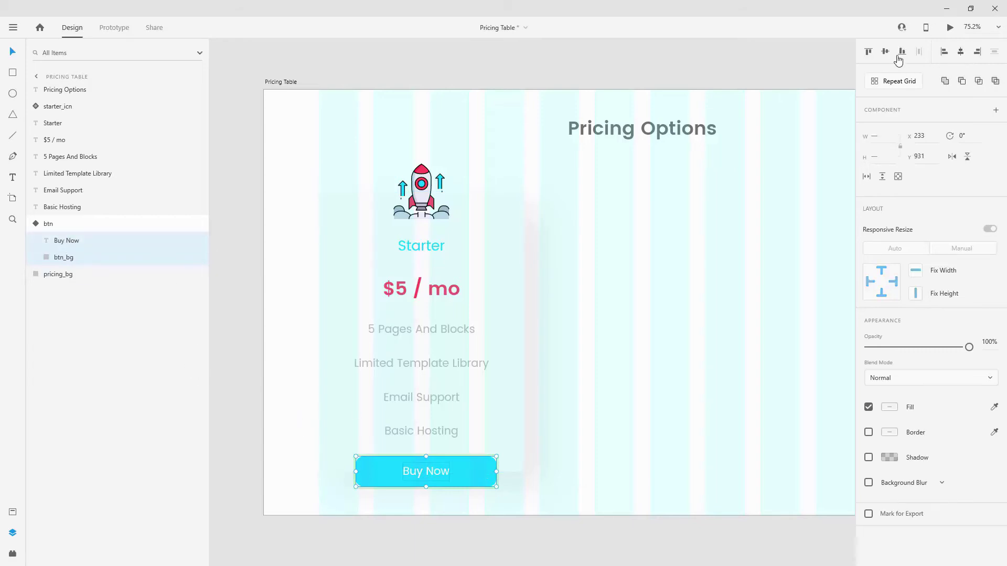
click(117, 223)
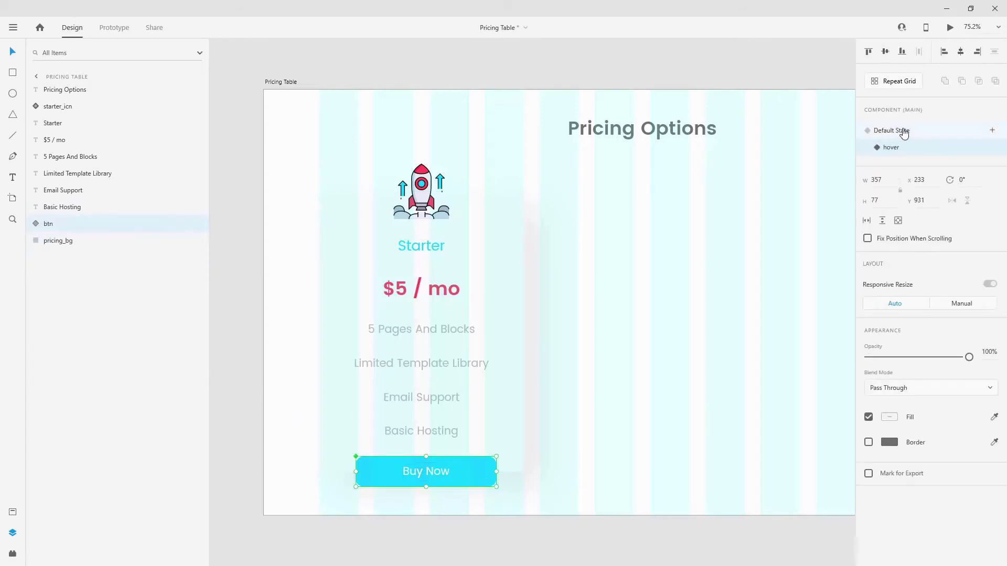
Shift the default state's btn_bg about 8 px to line up with the hover state.
click(900, 131)
click(30, 224)
click(74, 258)
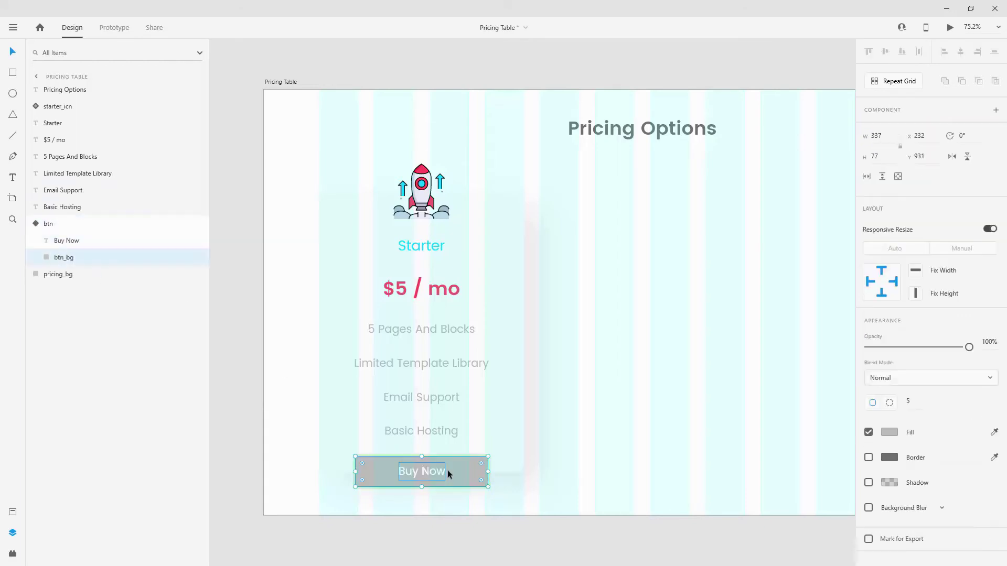
drag(458, 469, 458, 466)
click(35, 224)
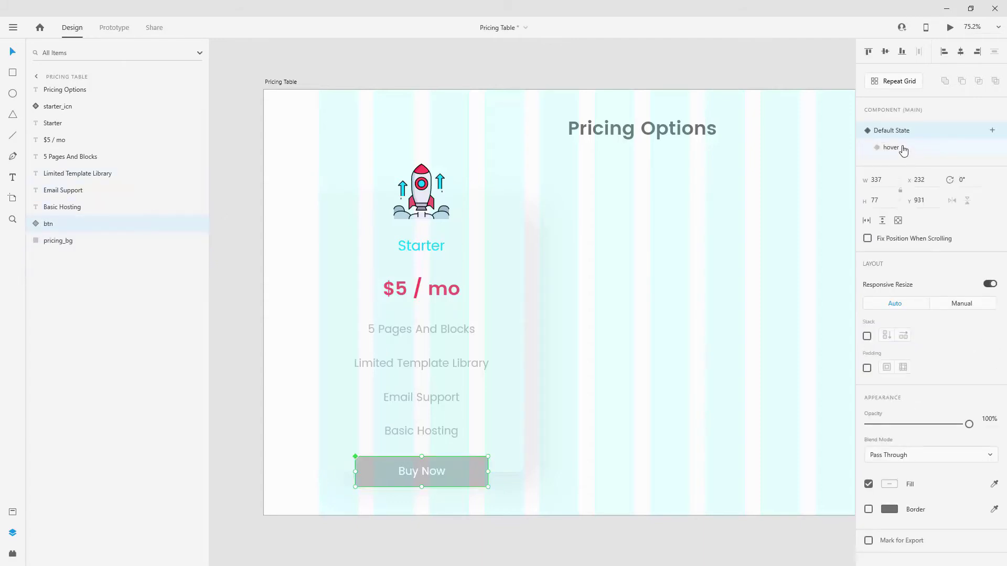
click(909, 150)
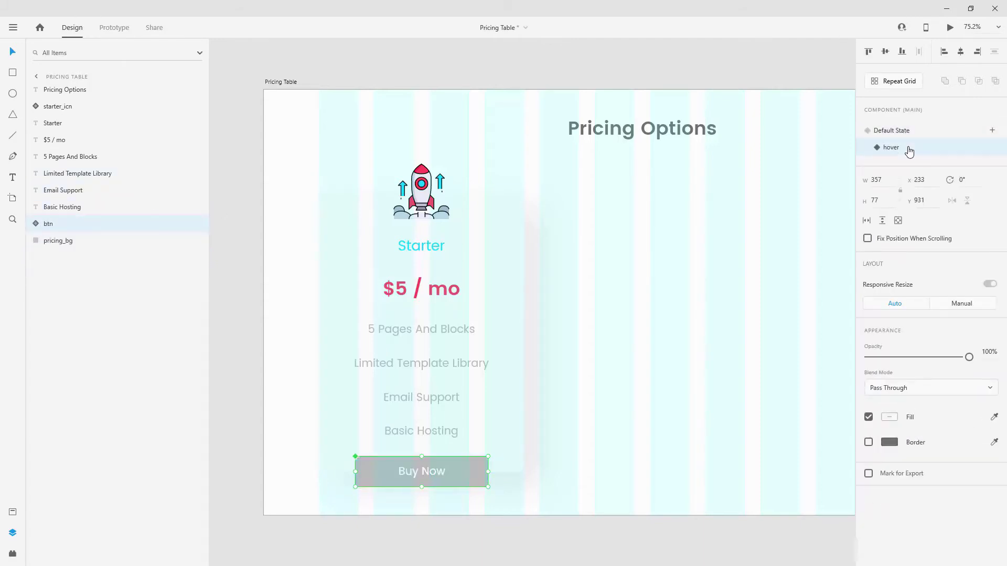
click(909, 132)
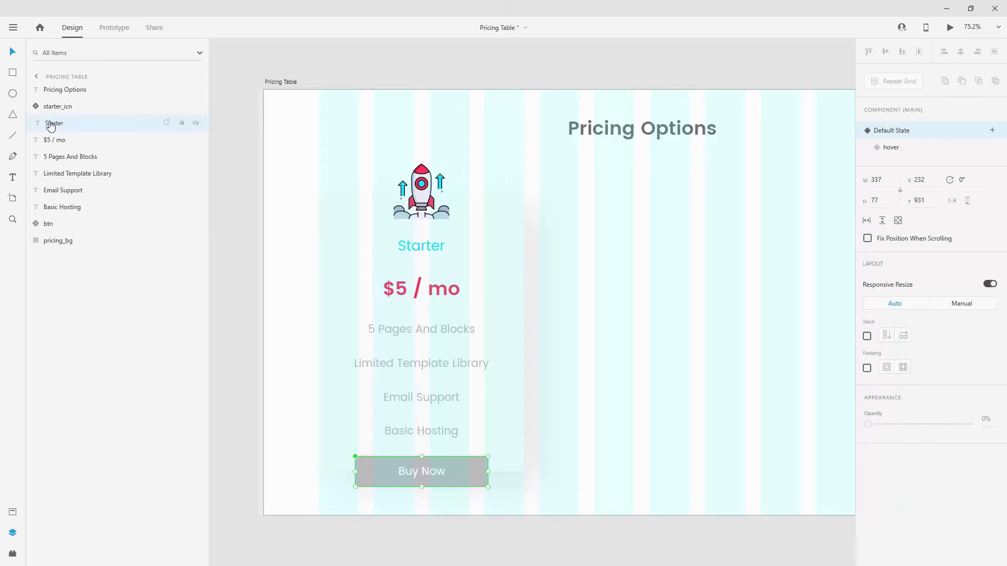
click(51, 125)
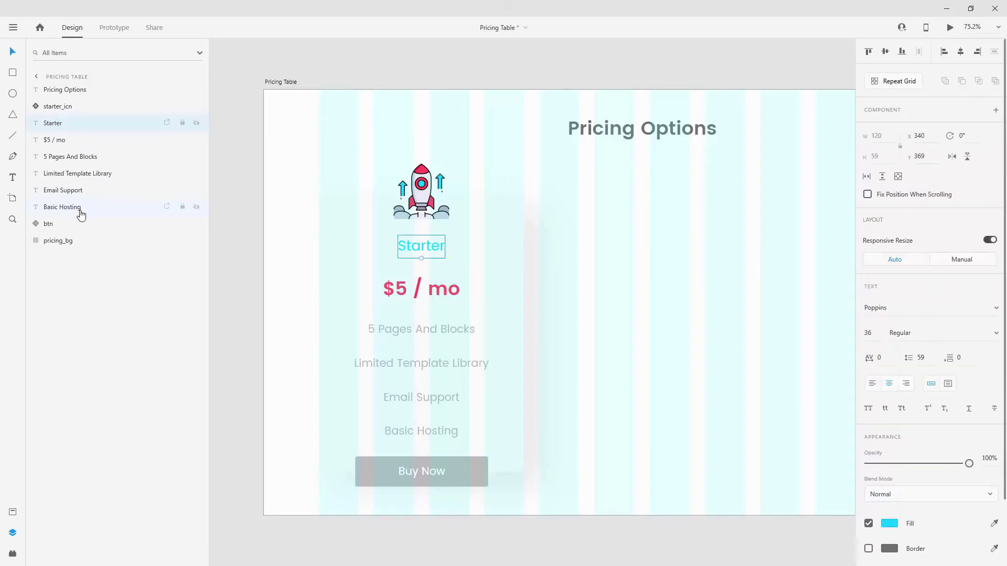
Group the six text lines from Starter to Basic Hosting and name the group 'text'.
shift+click(63, 208)
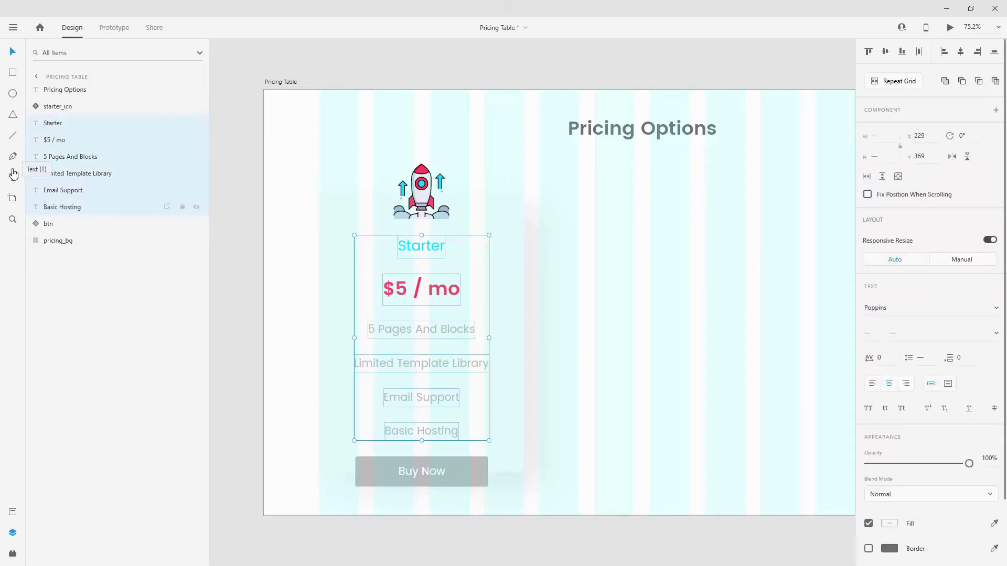
key(ctrl+g)
double_click(53, 124)
text(text)
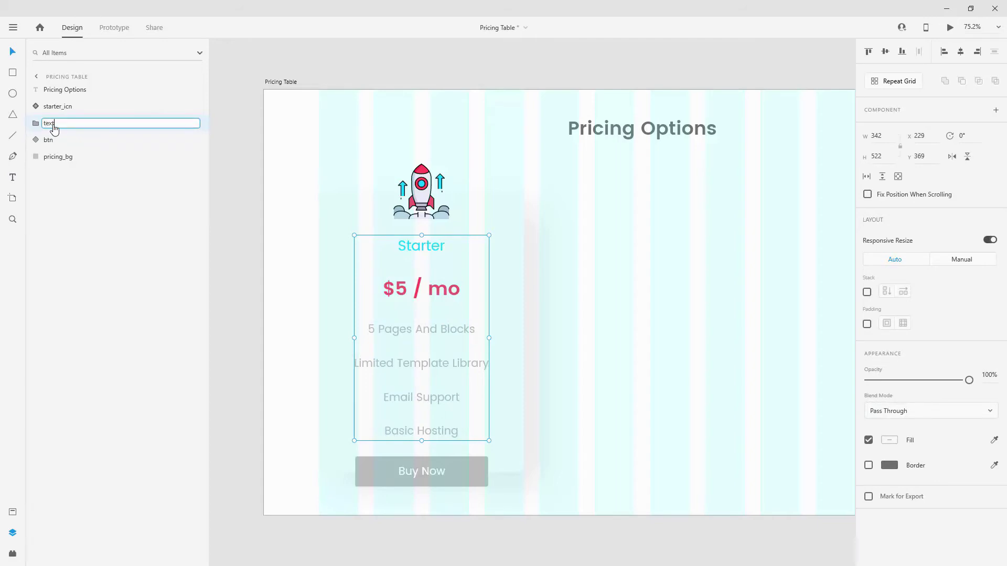
key(Return)
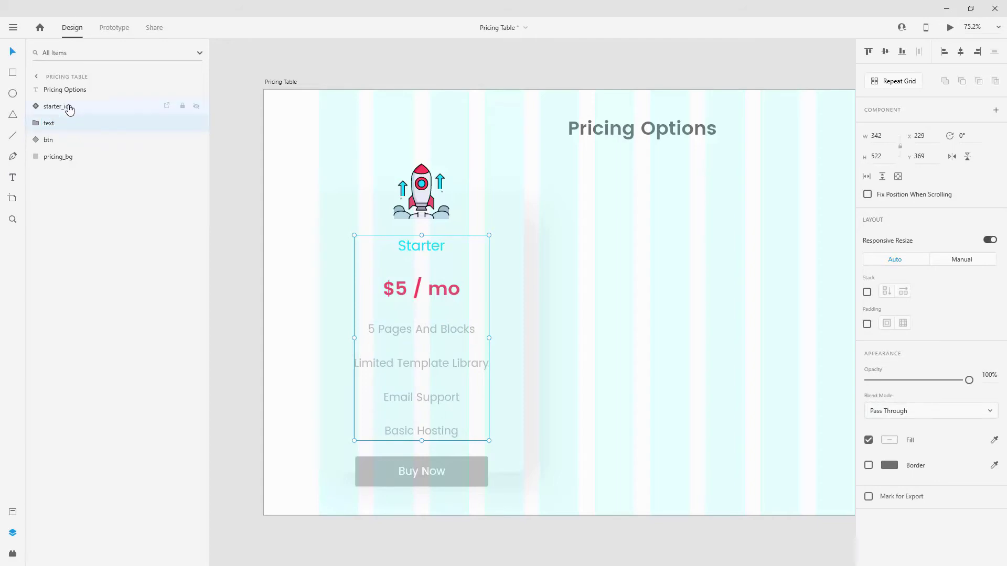
Group starter_icn, text, button and pricing_bg into a group named 'card'.
click(66, 106)
shift+click(72, 160)
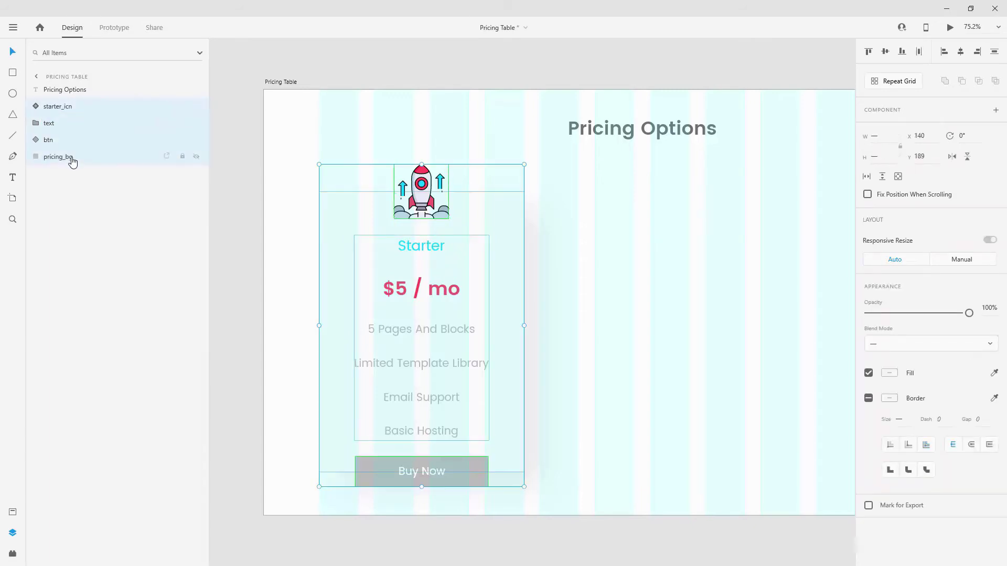
key(ctrl+g)
double_click(59, 109)
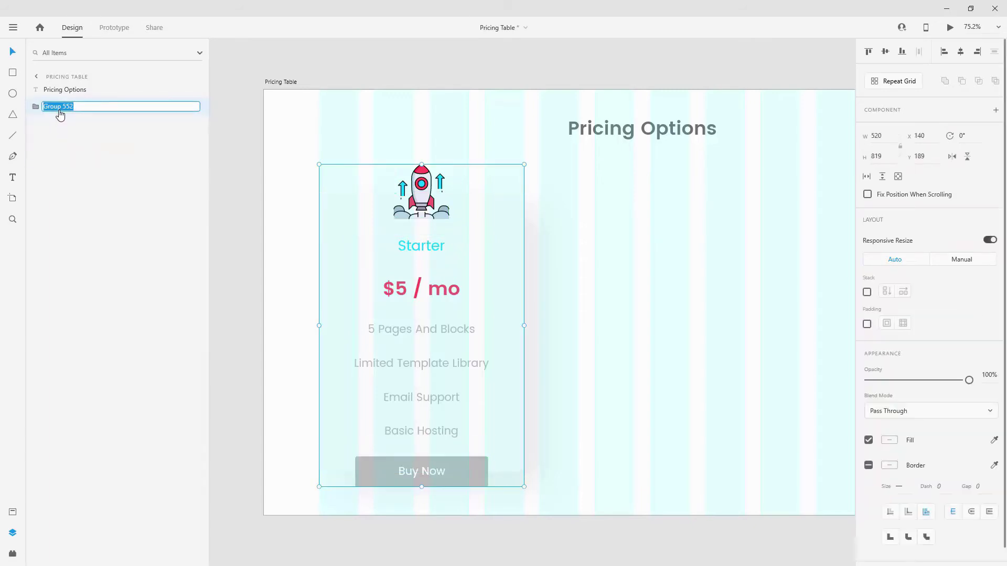
text(card)
key(Return)
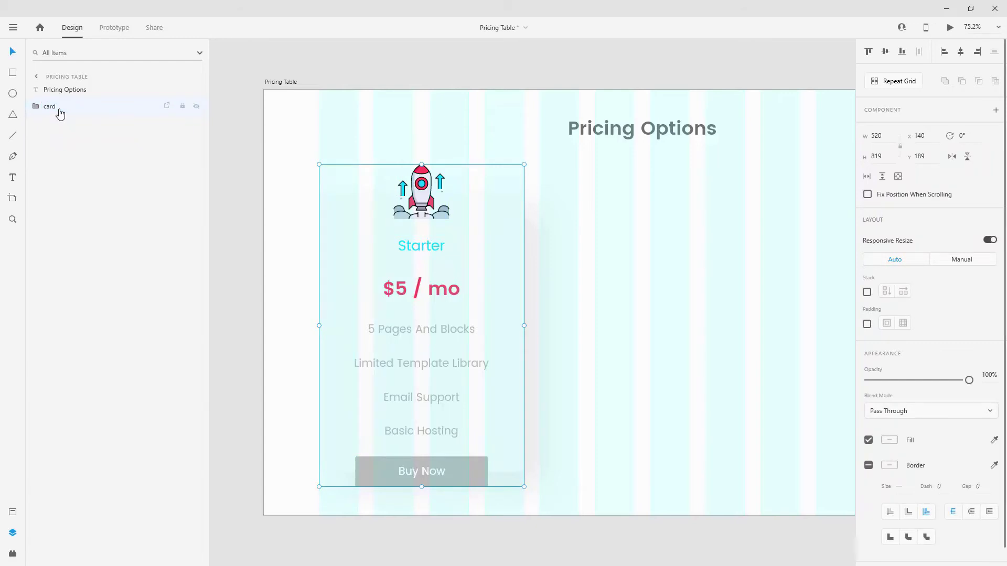
double_click(51, 109)
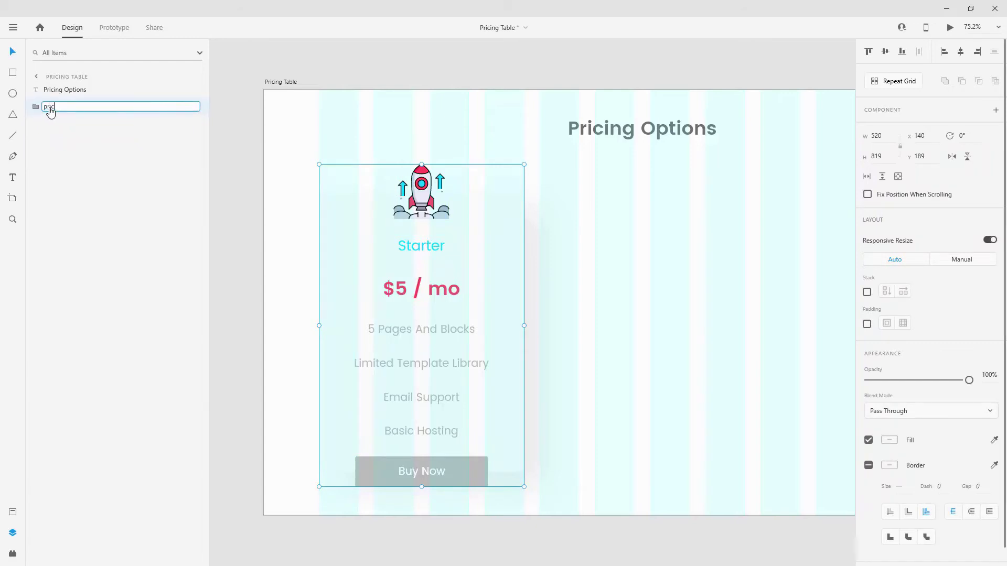
Name the group 'pricing', make it a main component with a 'hover' state, then return to Default State.
key(Return)
key(ctrl+k)
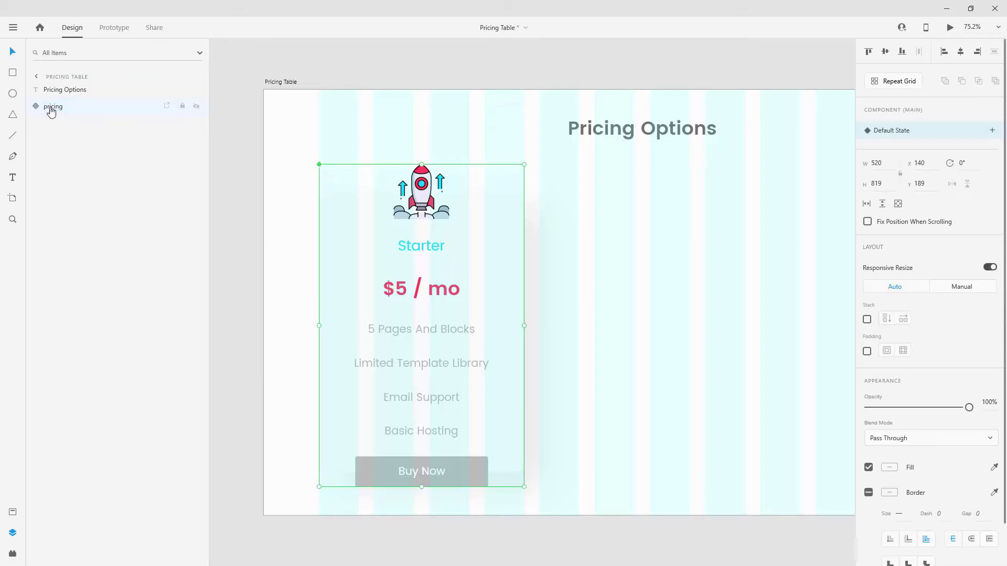
click(993, 130)
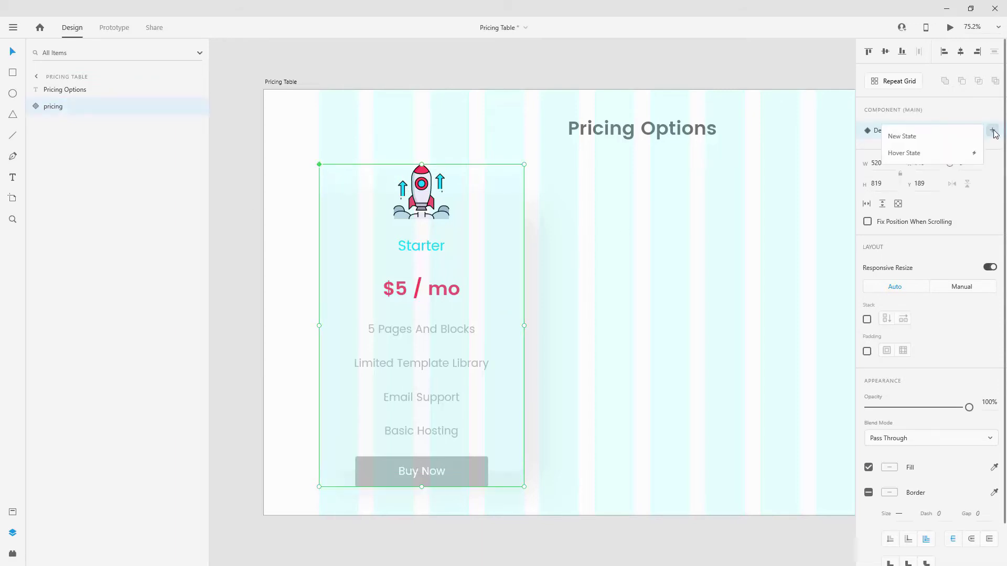
click(913, 154)
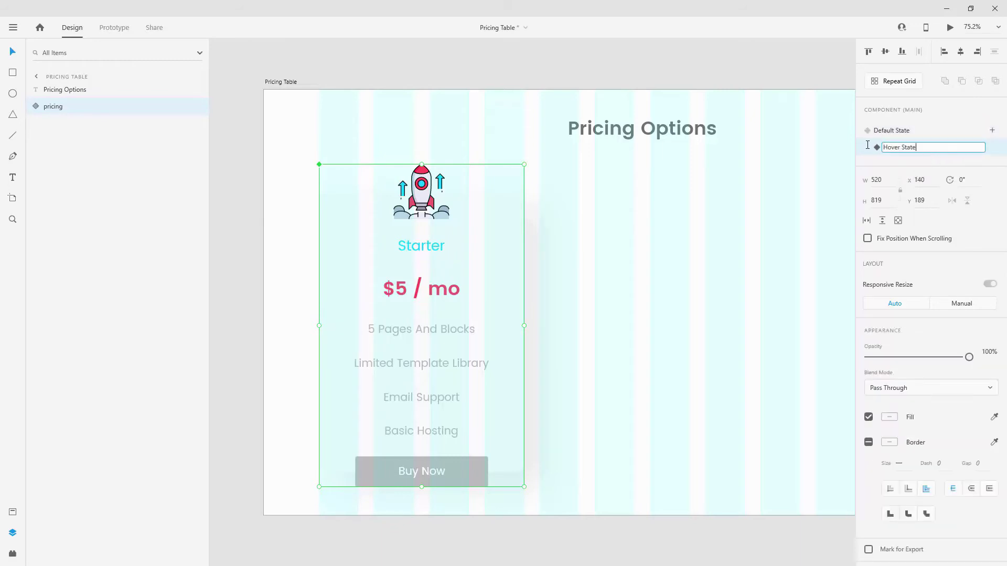
key(ctrl+a)
text(hover)
key(Return)
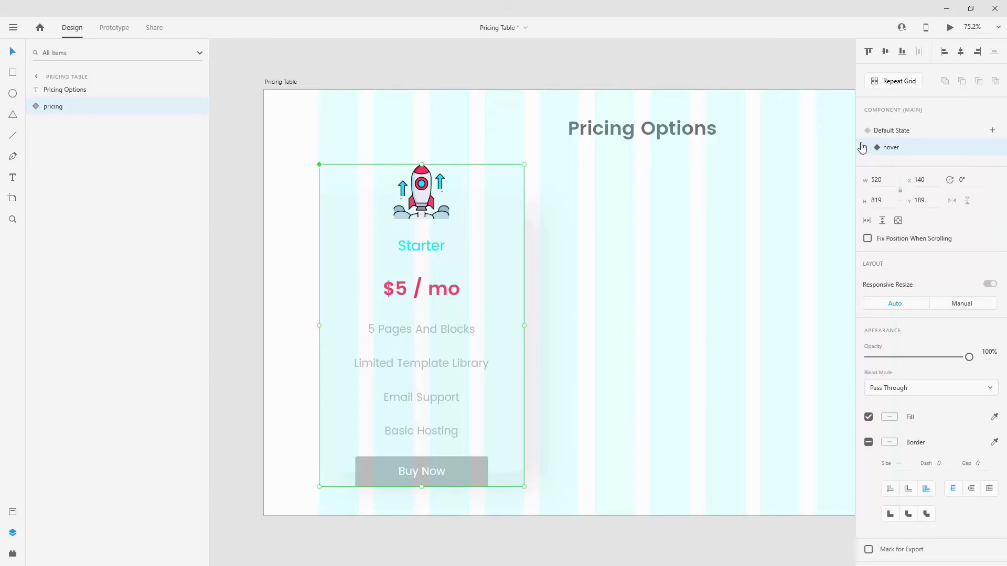
click(887, 132)
click(31, 107)
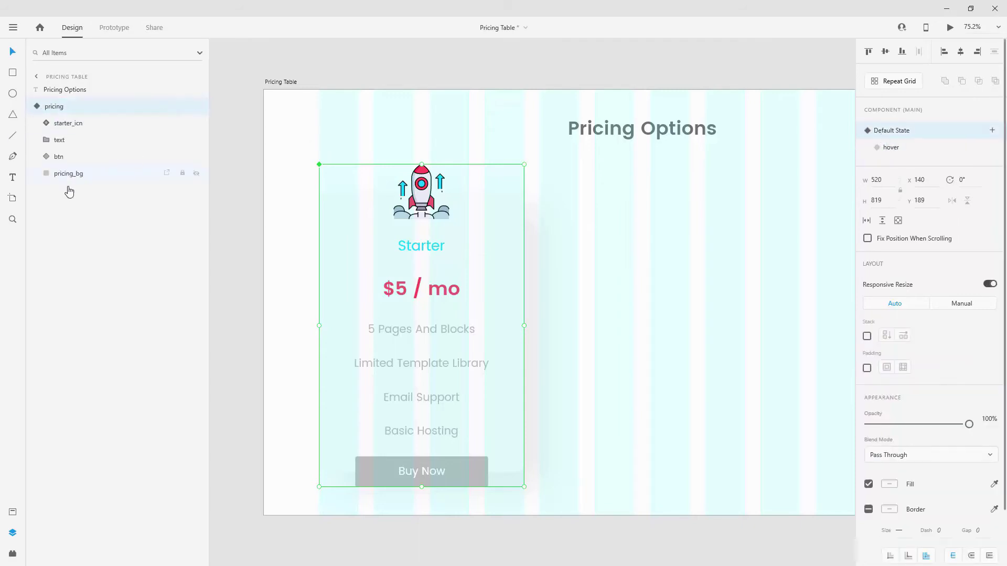
Turn on Shadow for pricing_bg in the pricing hover state only, leaving Default State shadowless.
click(77, 173)
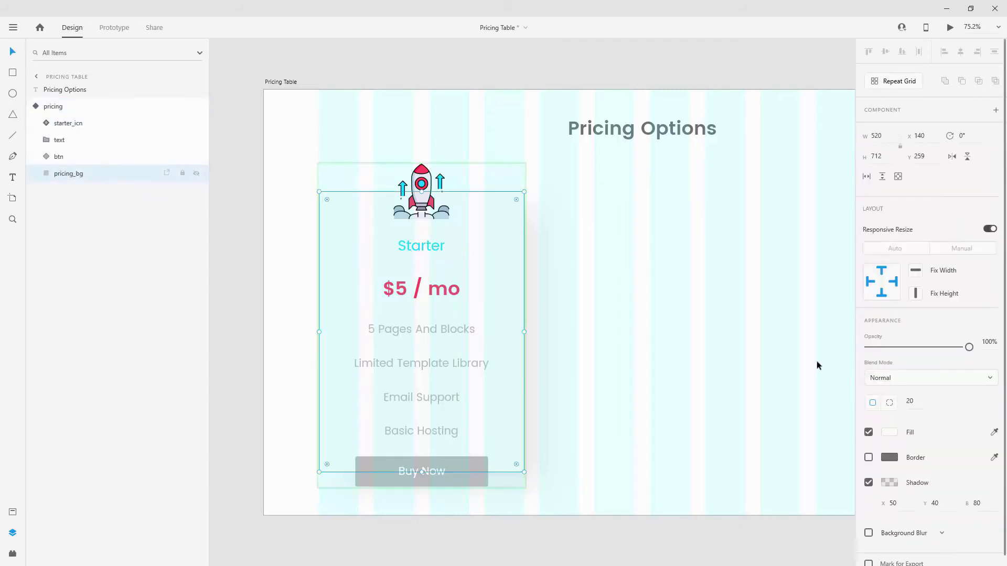
click(868, 483)
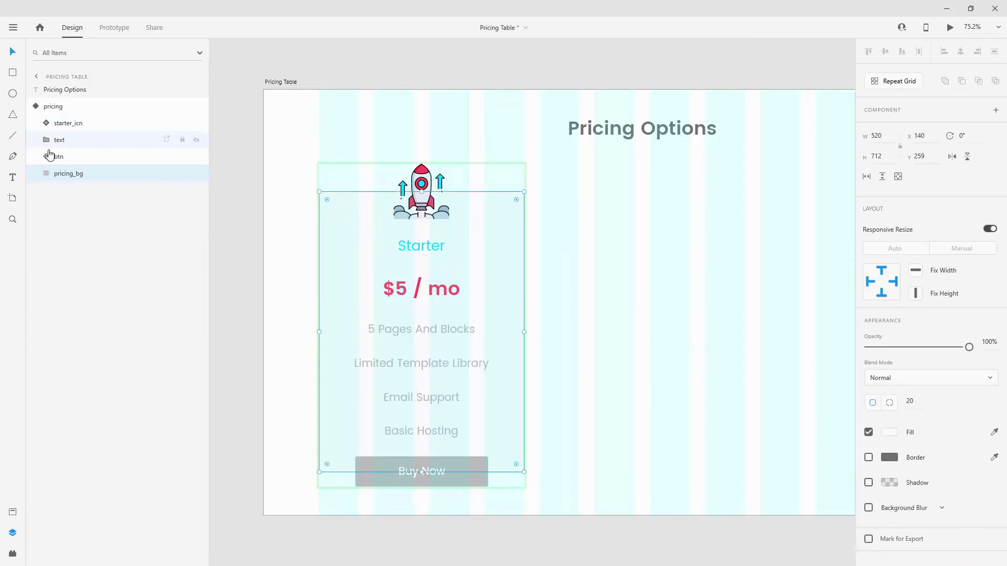
click(54, 157)
click(48, 156)
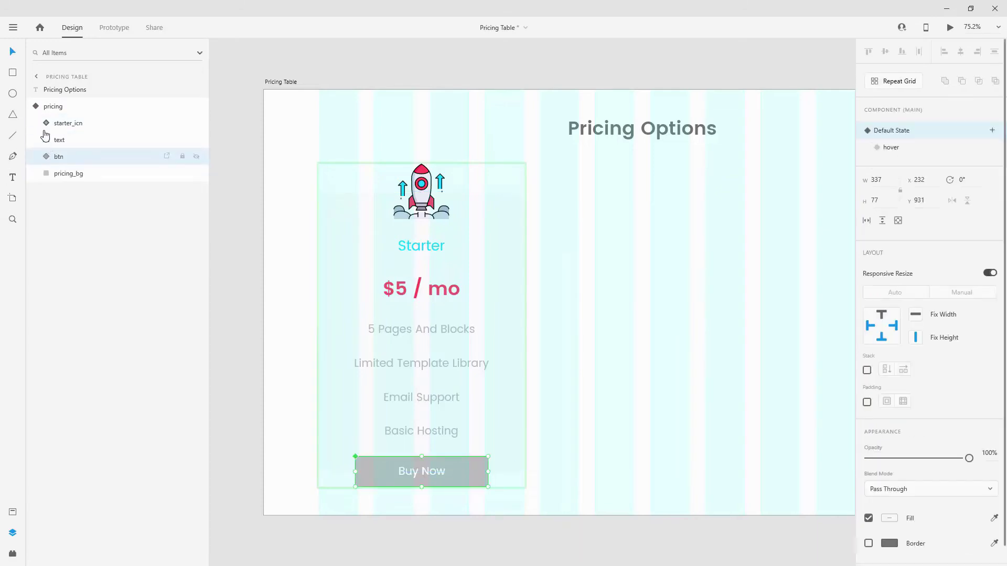
click(36, 107)
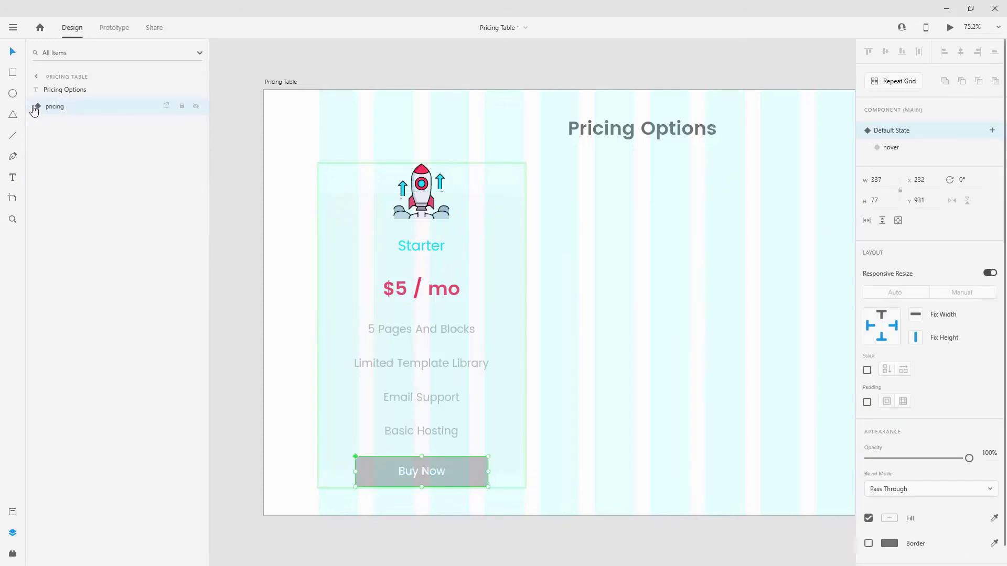
click(904, 147)
click(35, 106)
click(71, 174)
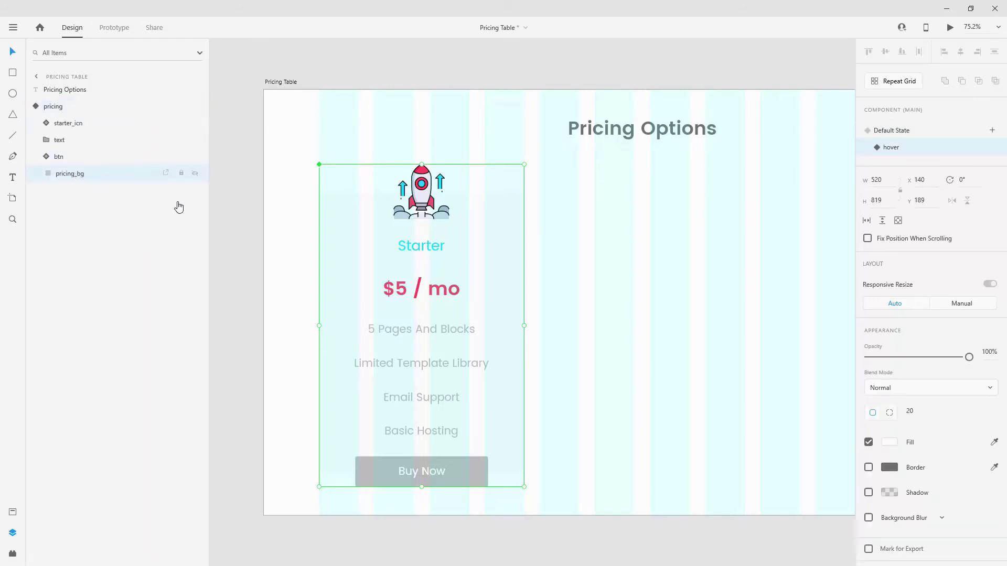
click(870, 484)
click(52, 106)
click(36, 107)
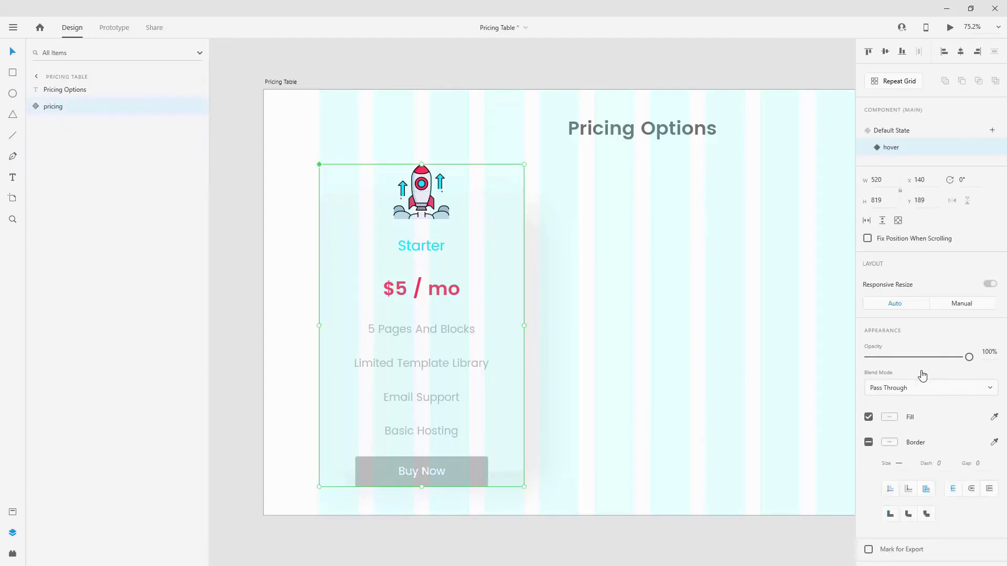
click(903, 134)
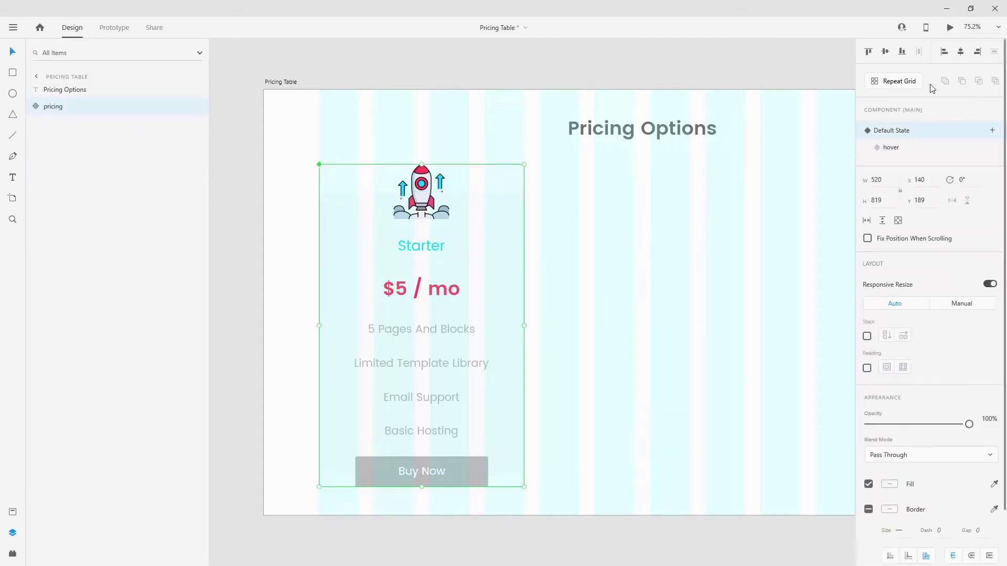
click(952, 29)
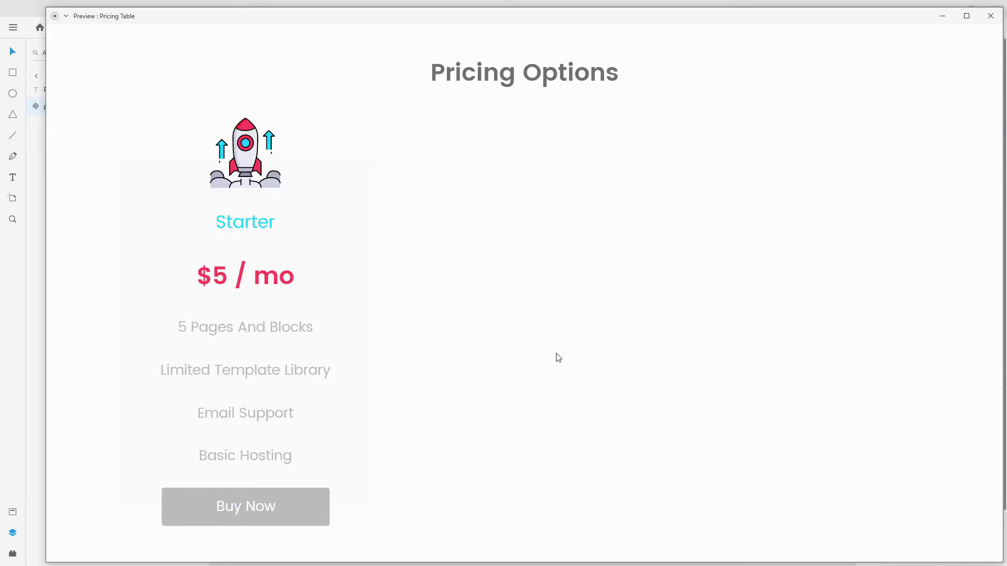
click(989, 17)
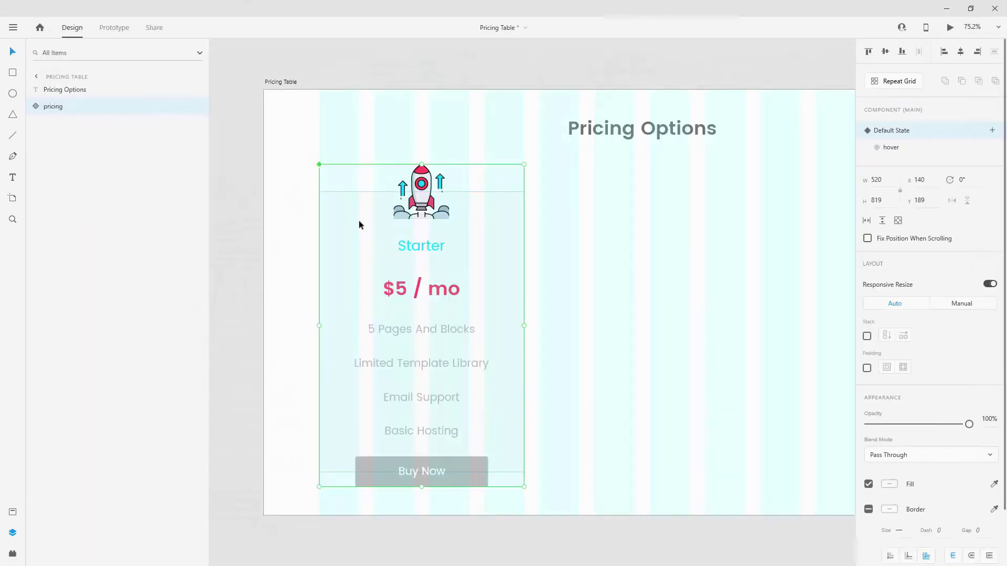
Fill the Pricing Options heading with the cyan #19CFFC swatch from Assets.
click(63, 89)
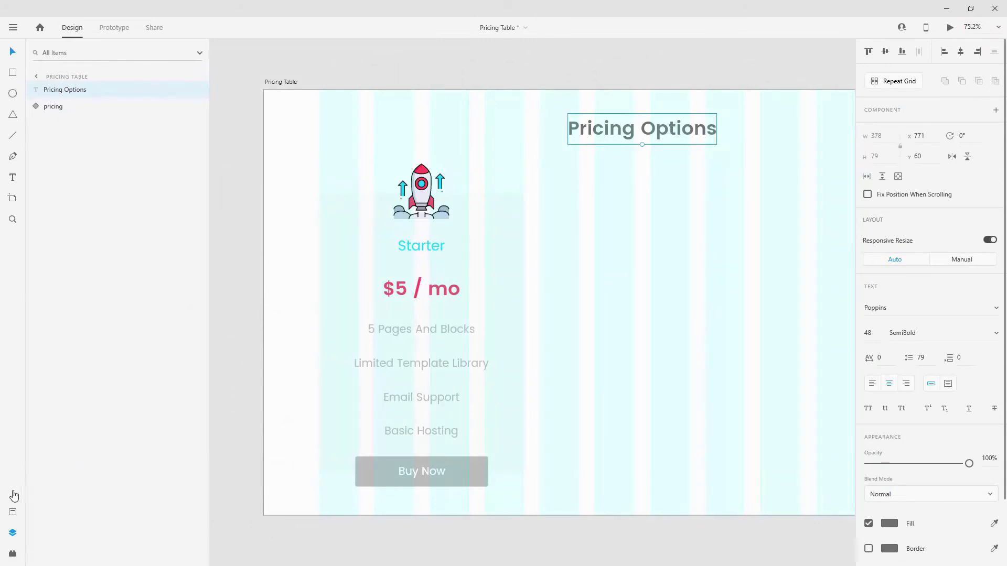
click(12, 512)
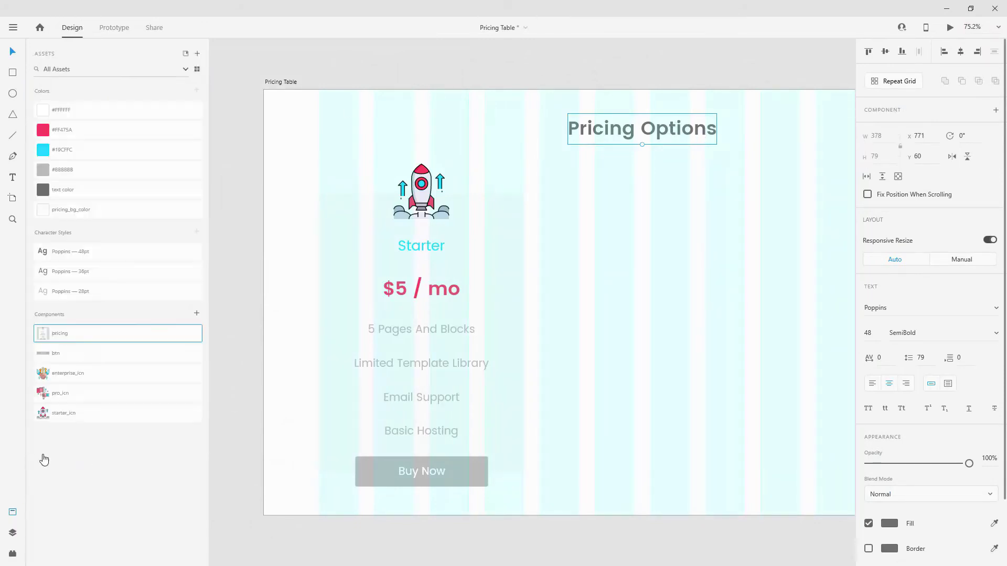
click(81, 152)
click(649, 297)
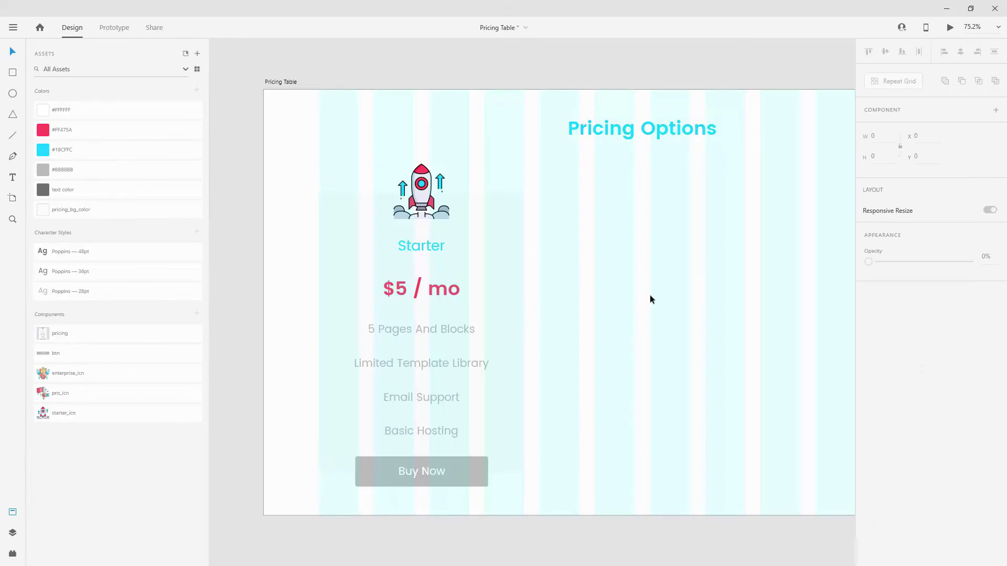
scroll(403, 220, down, 2)
drag(666, 239, 619, 226)
click(383, 244)
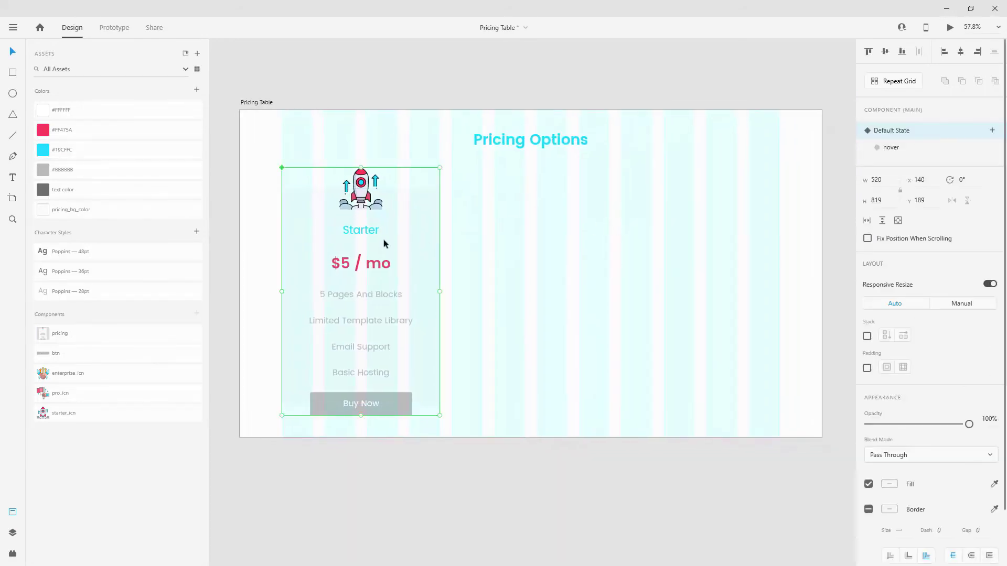
click(20, 526)
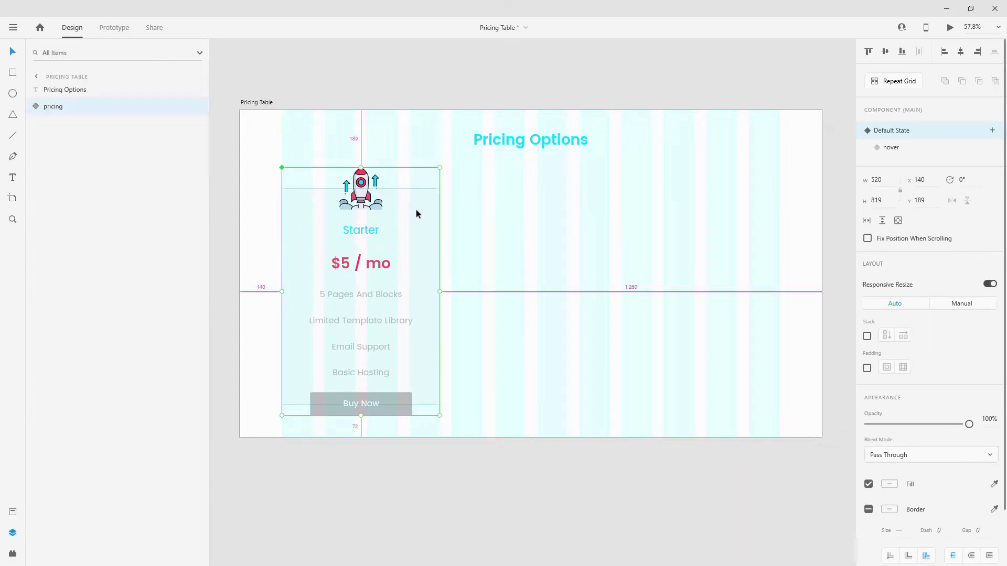
Duplicate the Starter card twice to the right and centre the middle copy horizontally.
drag(416, 209, 717, 218)
key(Tab)
click(960, 50)
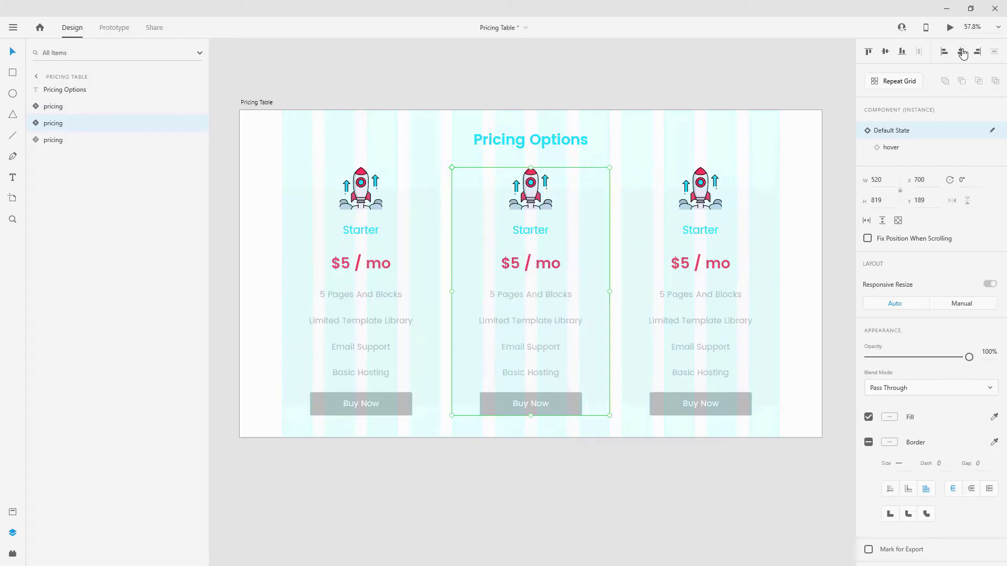
Reorder the three card layers in the Layers panel.
click(58, 141)
mouse_move(59, 142)
mouse_down()
mouse_move(61, 103)
mouse_move(63, 153)
mouse_up()
click(62, 125)
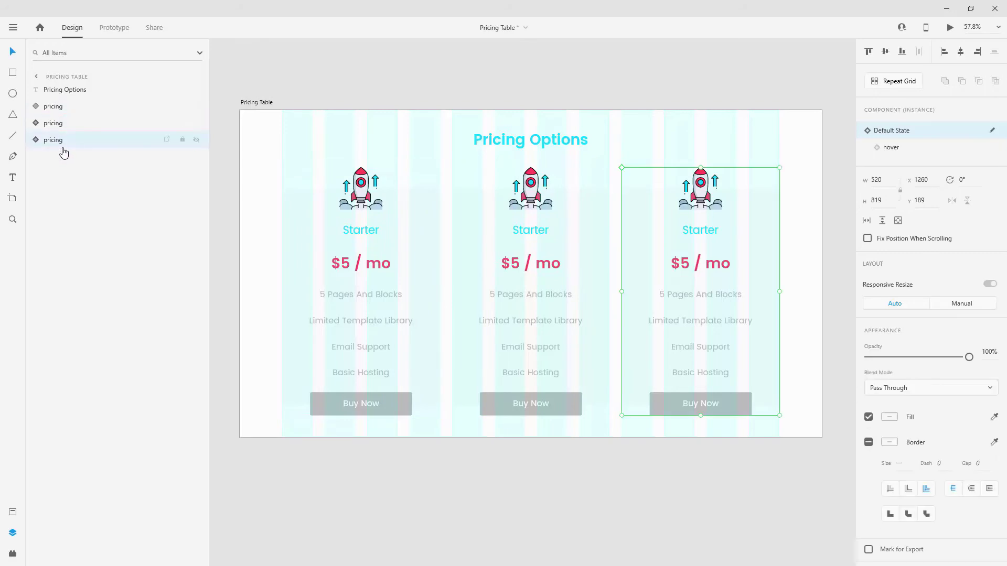
click(61, 124)
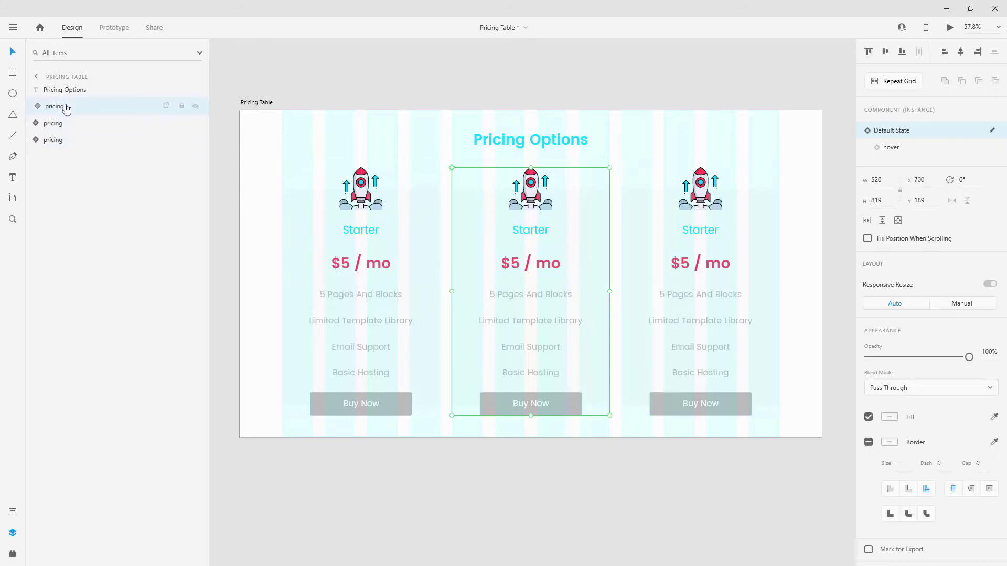
click(66, 106)
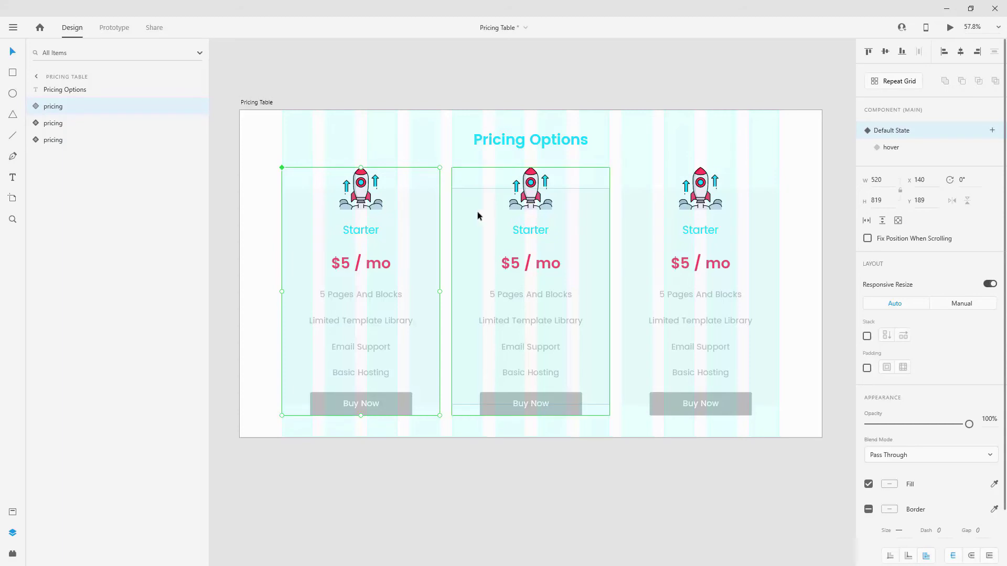
click(91, 129)
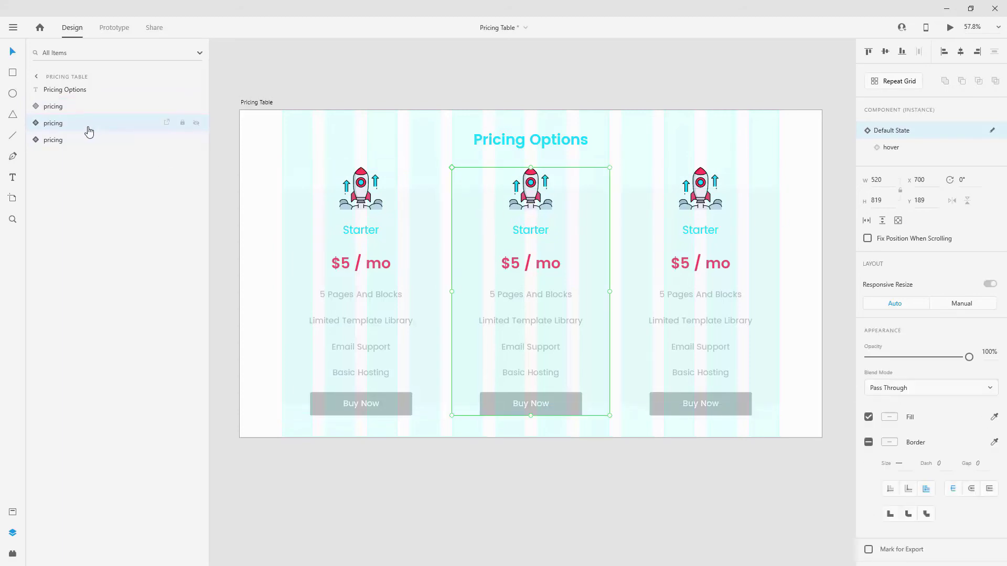
click(83, 137)
click(81, 128)
click(81, 107)
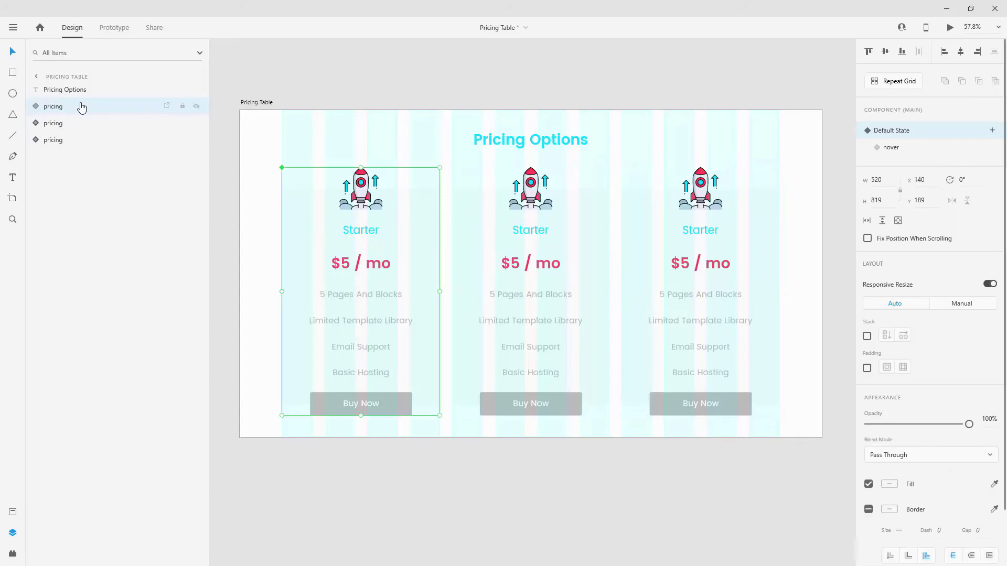
Rename the middle card's title to Pro and change its price to $28 / mo.
double_click(541, 227)
double_click(537, 228)
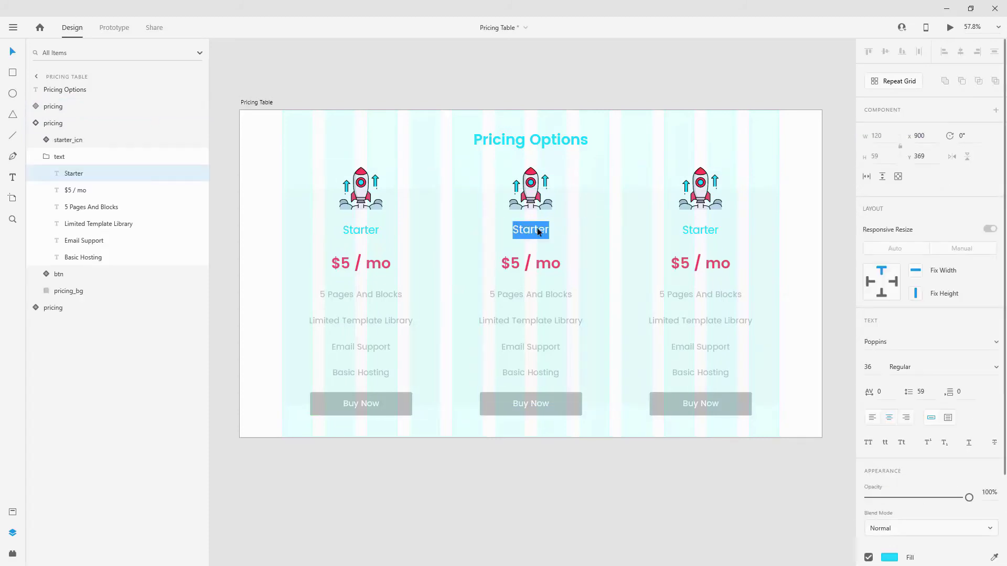
text(Pro)
double_click(514, 267)
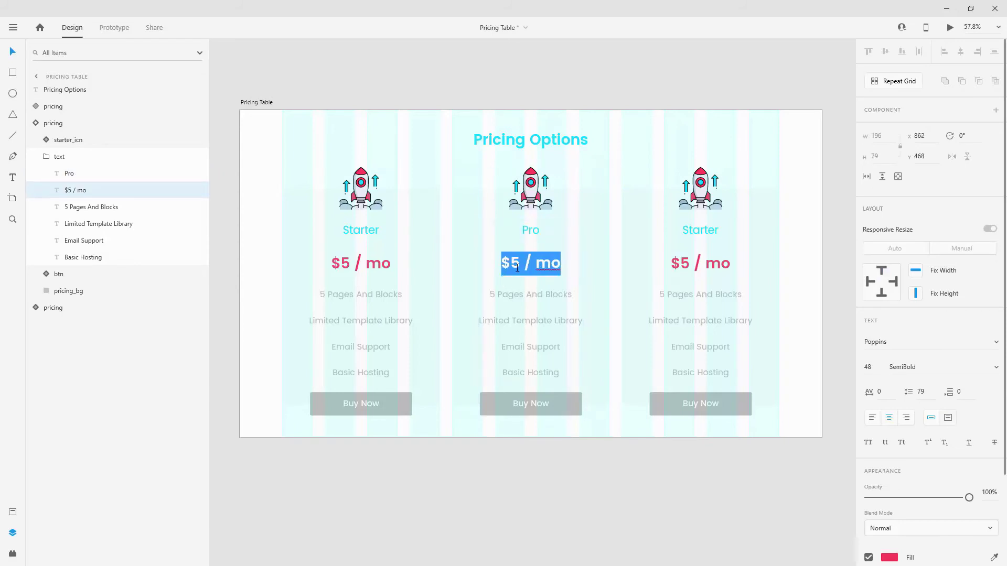
key(Left)
key(shift+Right)
text(28)
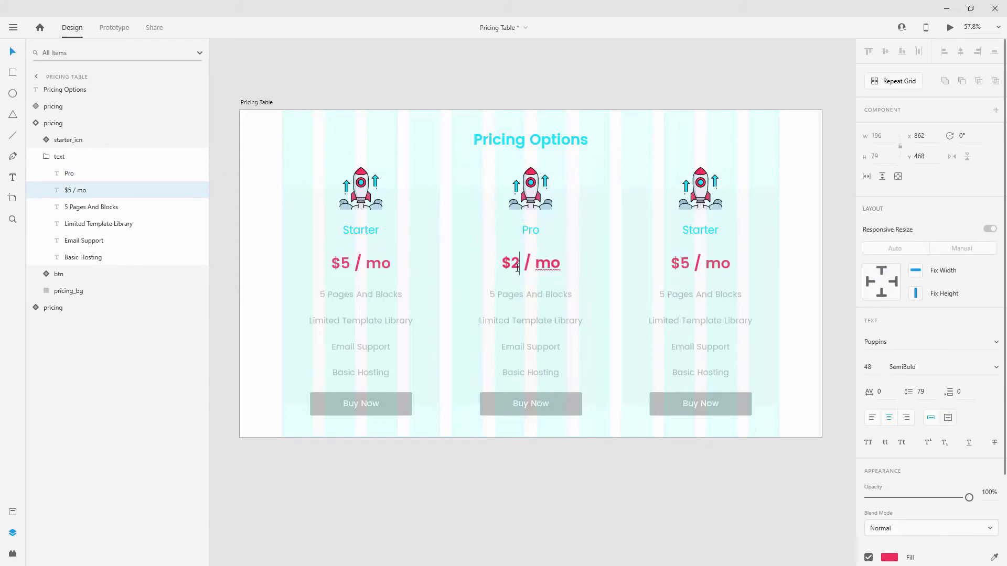
key(Escape)
Change the middle card's features to 20 Pages And Blocks and Unlimited Template Library.
double_click(555, 294)
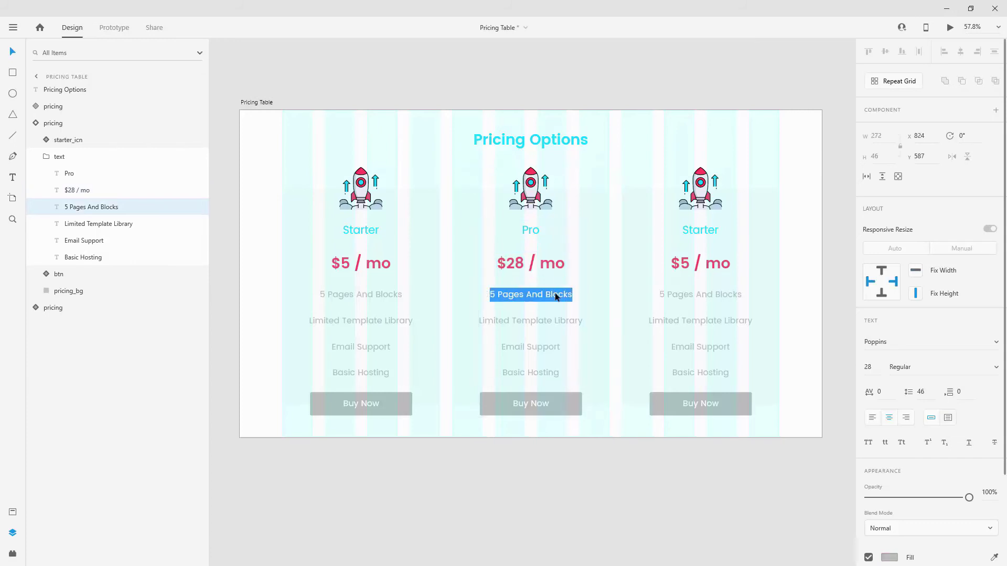
key(Left)
key(shift+Right)
text(20)
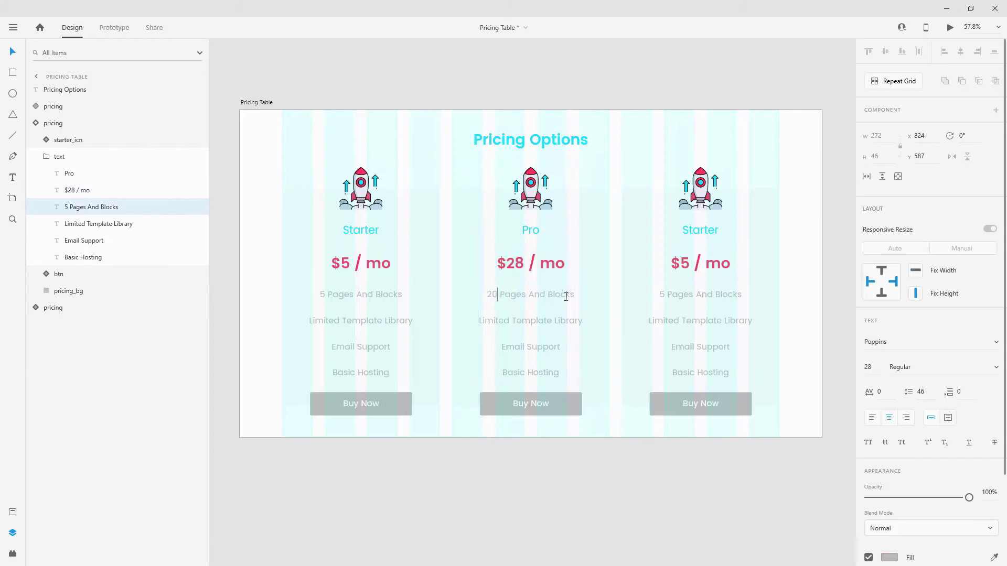
key(Escape)
double_click(515, 328)
key(Left)
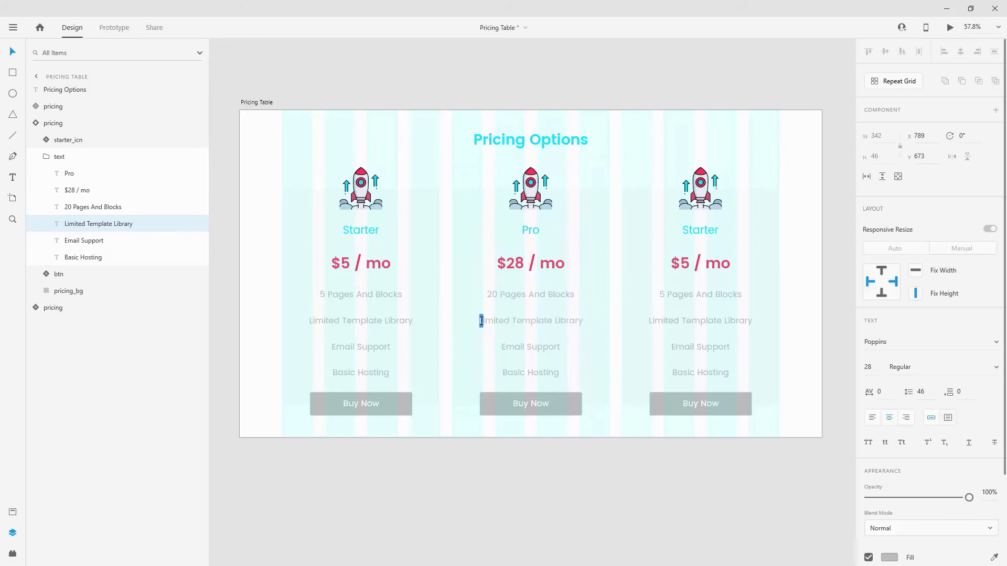
text(Unl)
key(Escape)
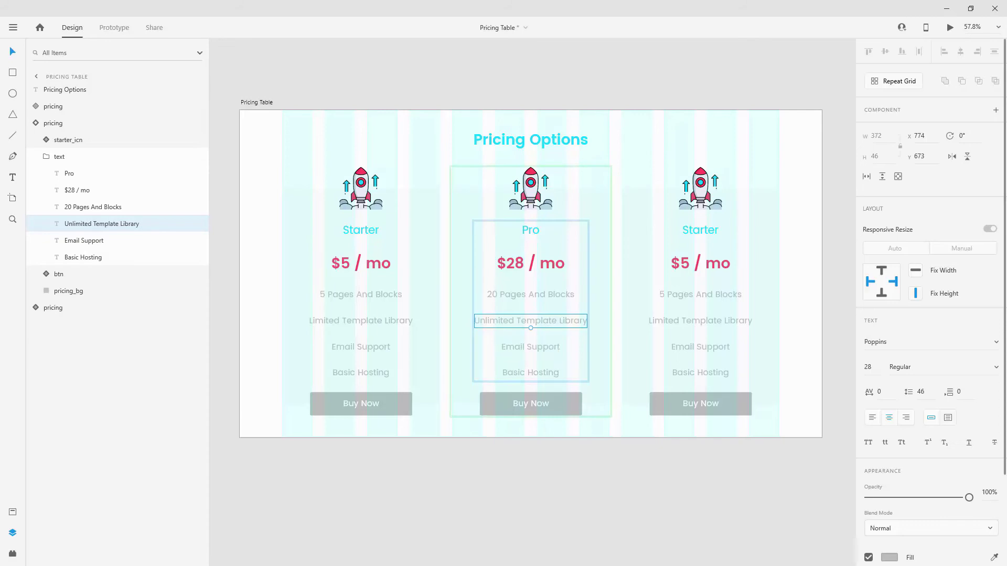
Rewrite the middle card's last two features as Phone + Email Support and Dedicated Hosting.
double_click(547, 343)
text(Phone + Email Support)
key(Escape)
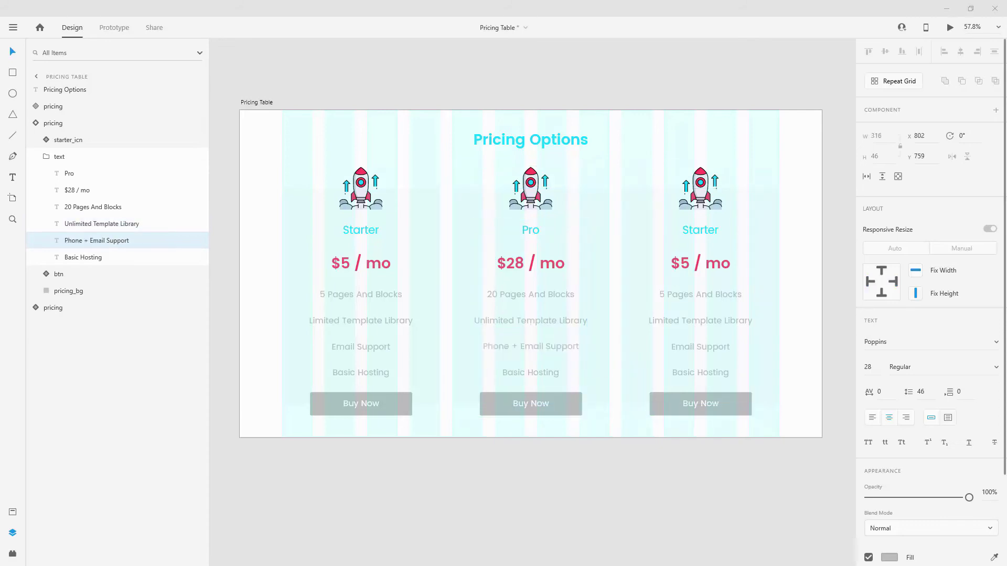
double_click(529, 371)
text(Dedicated Hosting)
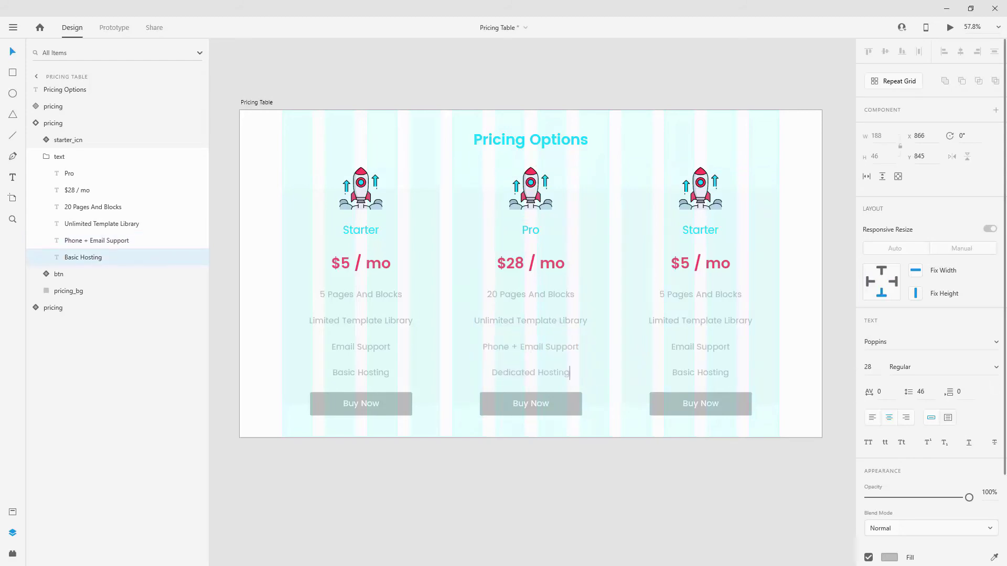
key(Escape)
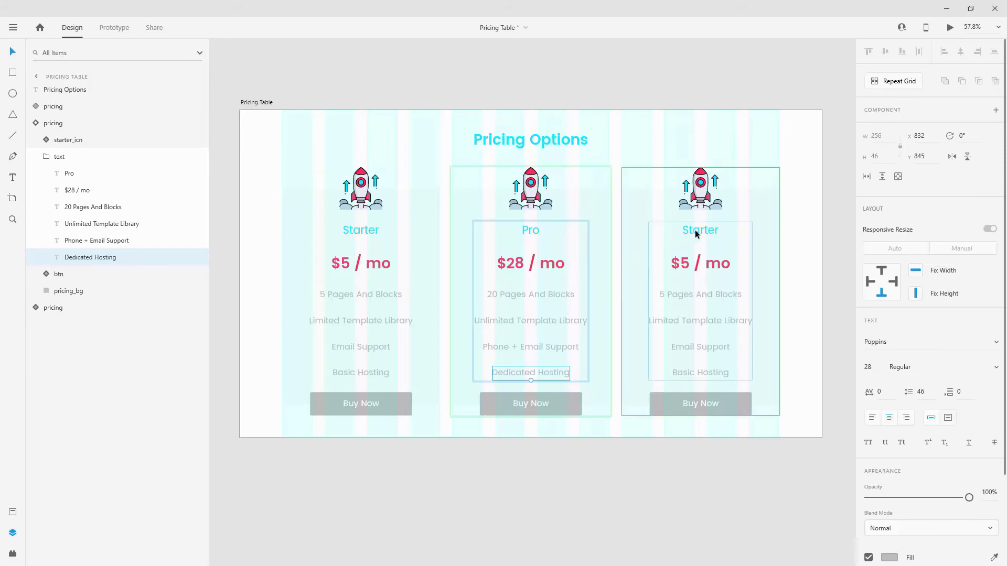
Retitle the right card Enterprise and change its price to $49 / mo.
double_click(694, 230)
double_click(694, 230)
double_click(696, 233)
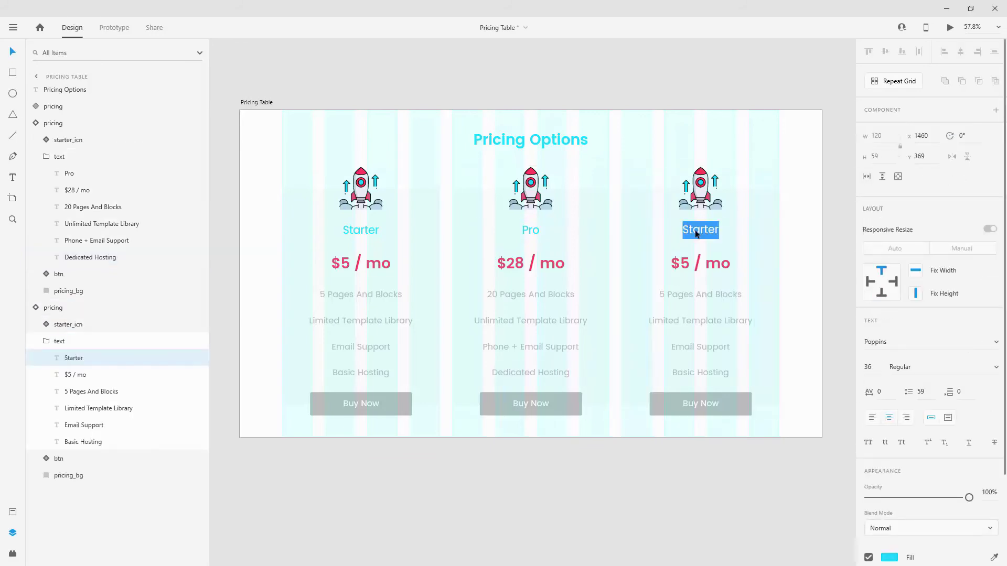
text(Enterprise)
click(696, 231)
key(Escape)
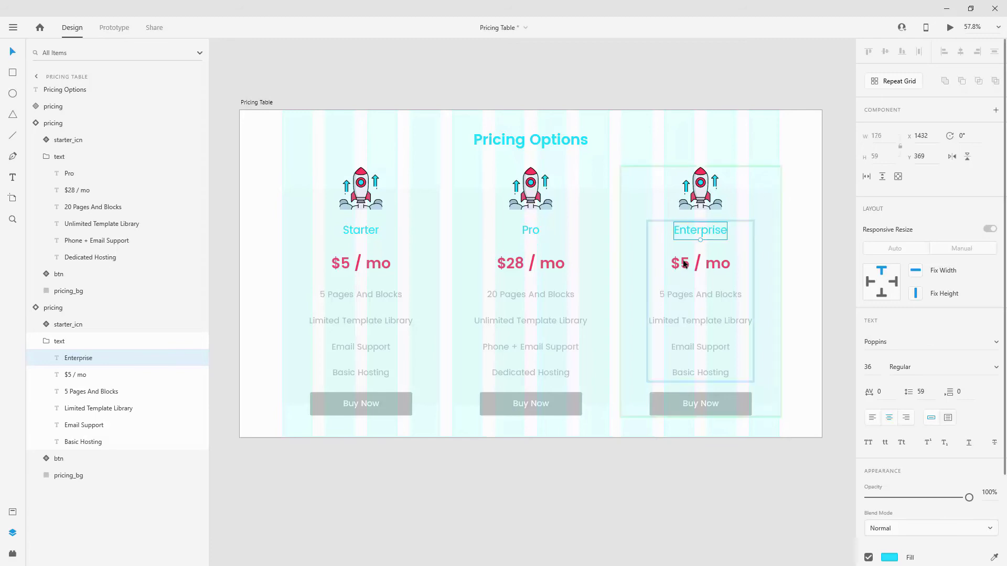
double_click(688, 262)
click(690, 262)
key(shift+Left)
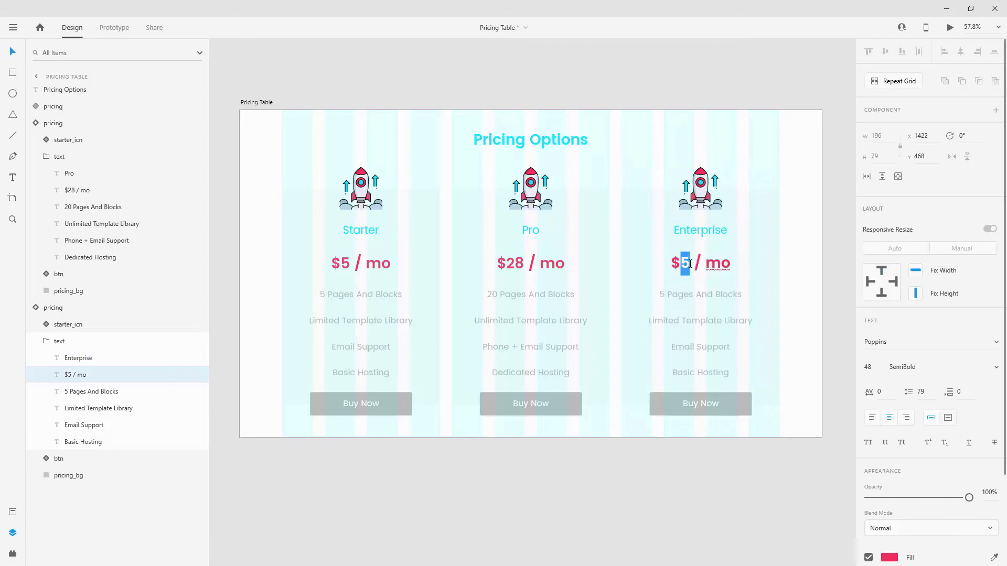
text(49)
key(Escape)
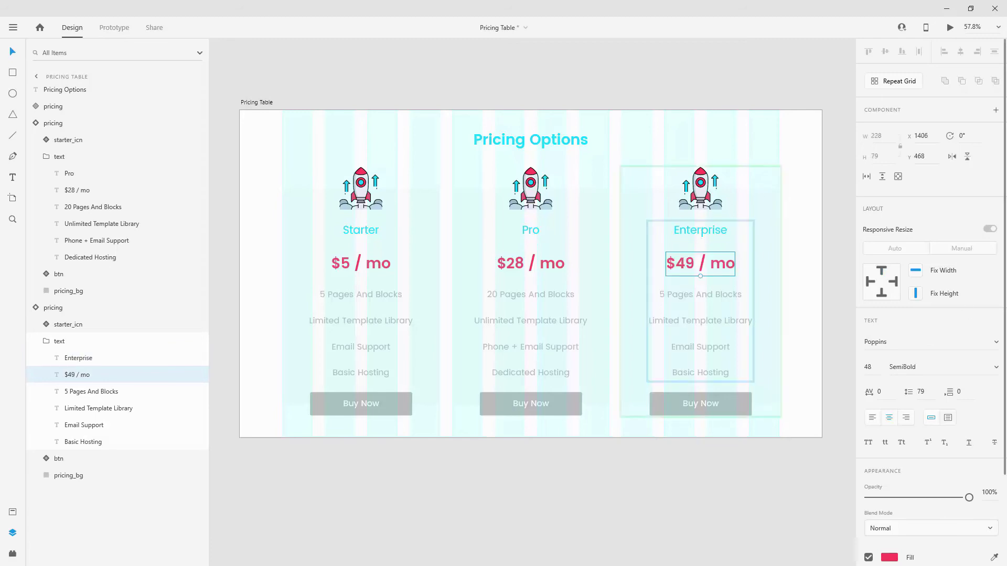
Paste Unlimited Pages And Blocks and Unlimited Template Library into the right card's first two features.
double_click(682, 294)
text(Unlimited Pages And Blocks)
key(Escape)
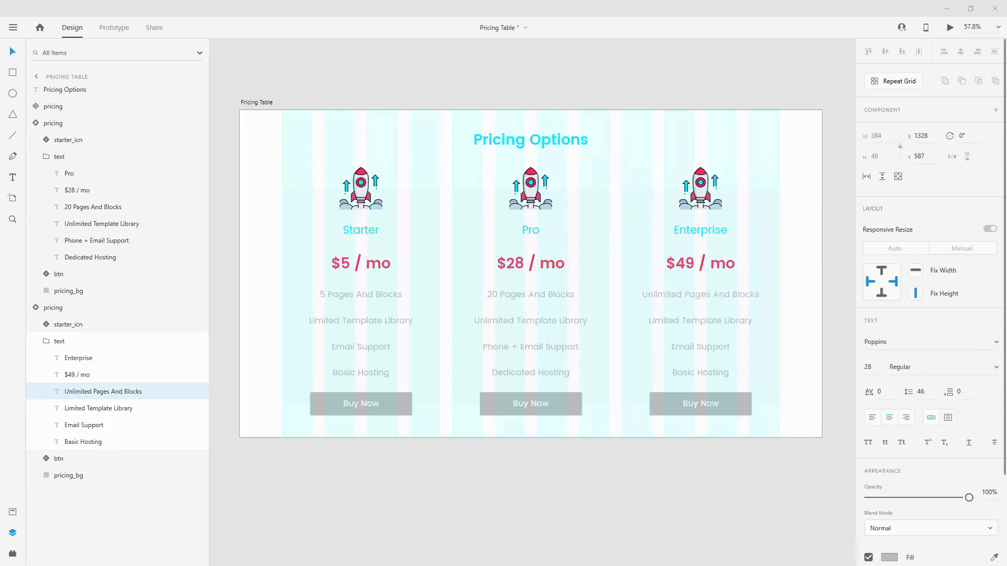
double_click(703, 322)
text(Unlimited Template Library)
key(Escape)
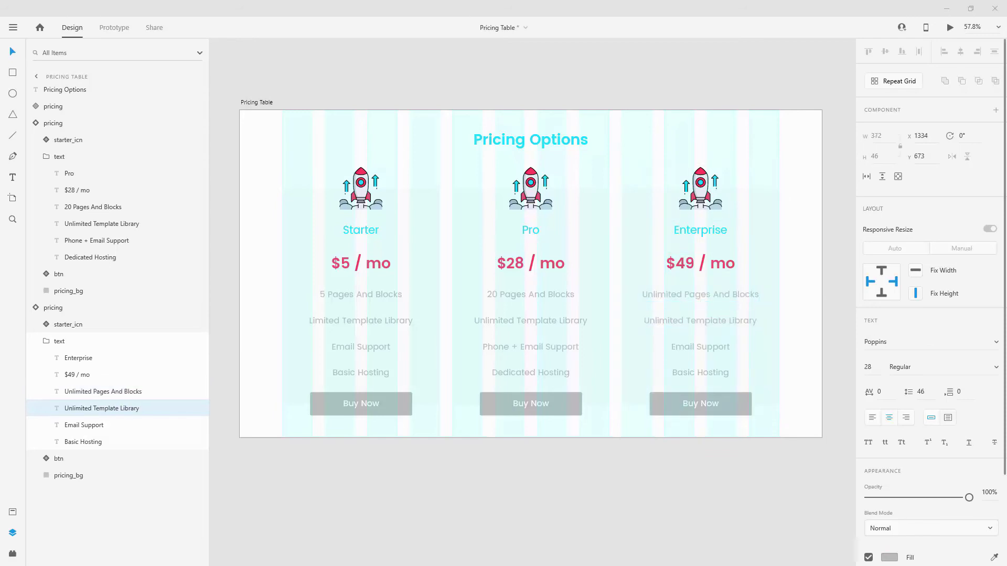
Replace the right card's support and hosting lines with Dedicated Support and Advanced Hosting.
double_click(702, 344)
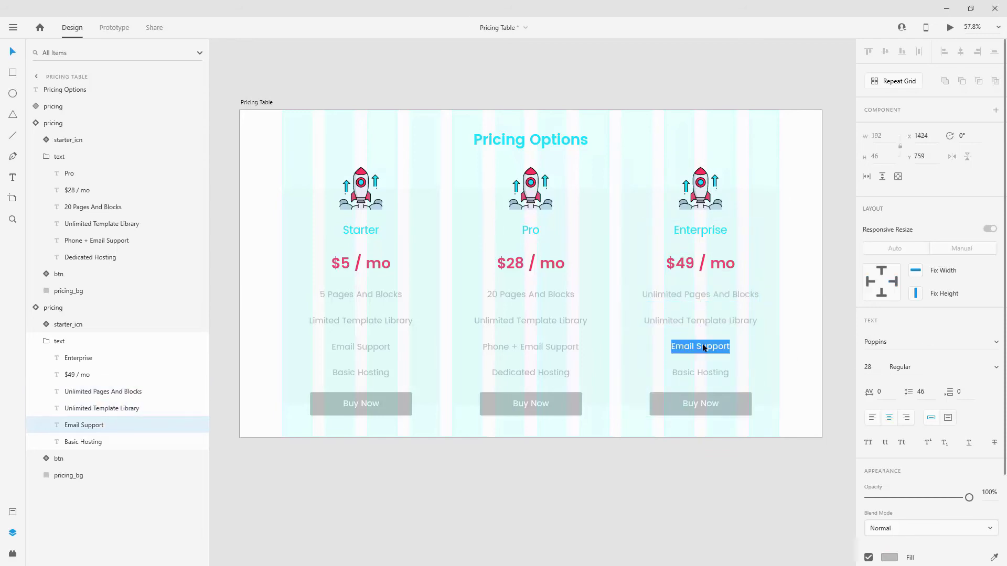
text(Dedicated Support)
key(Escape)
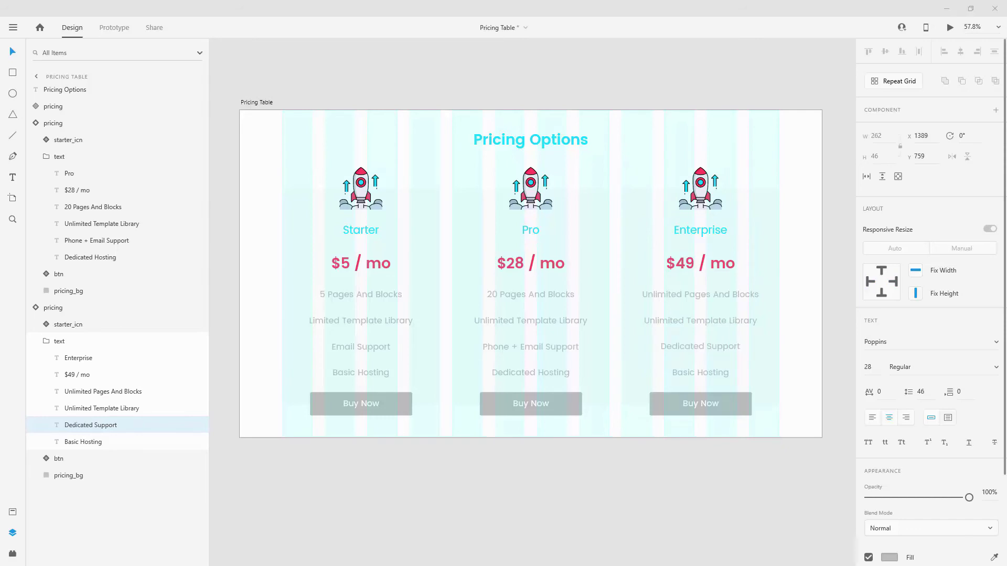
double_click(703, 373)
text(Advanced Hosting)
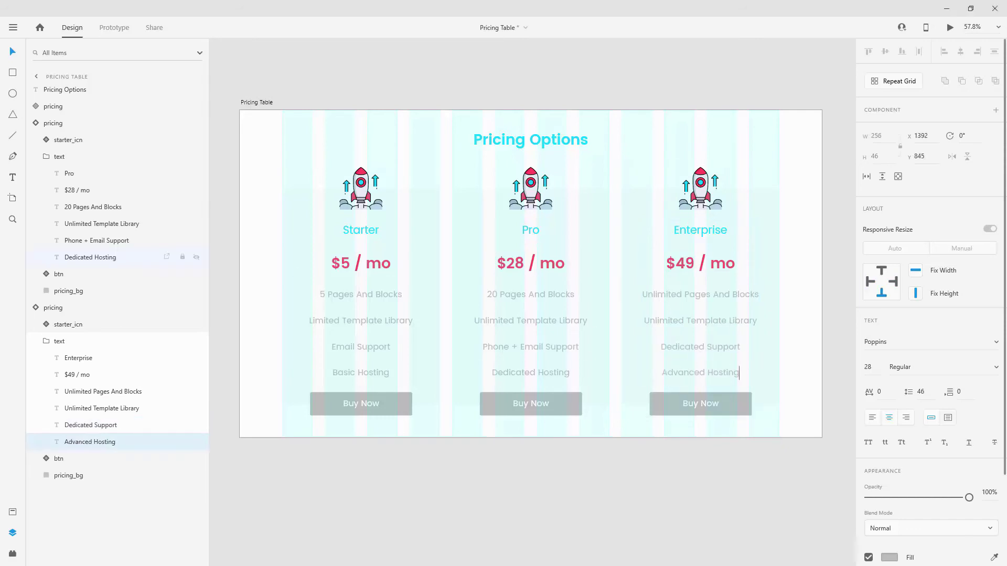
click(42, 341)
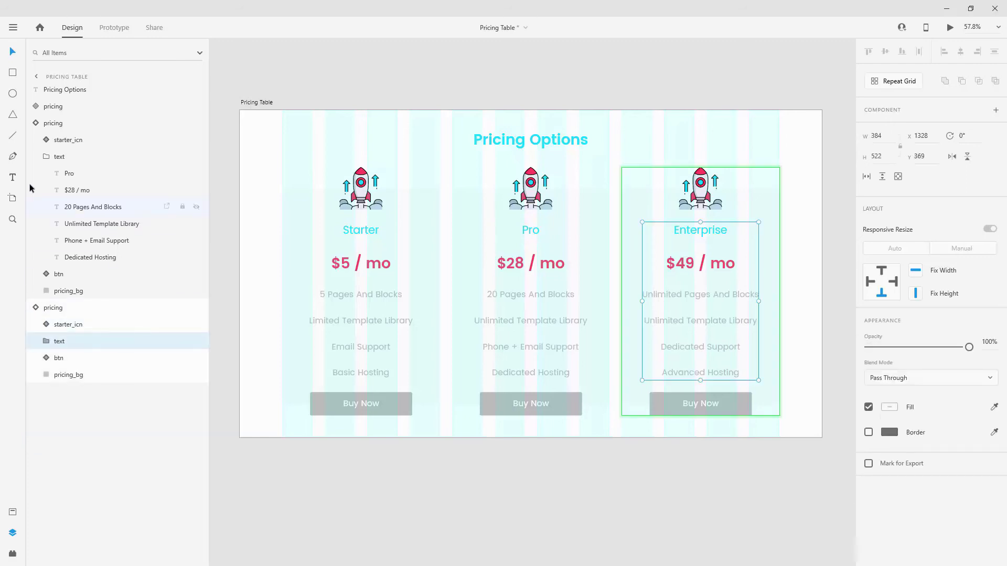
click(46, 157)
Drag pro_icn and enterprise_icn from Assets onto the Pro and Enterprise cards' rocket icons.
click(13, 512)
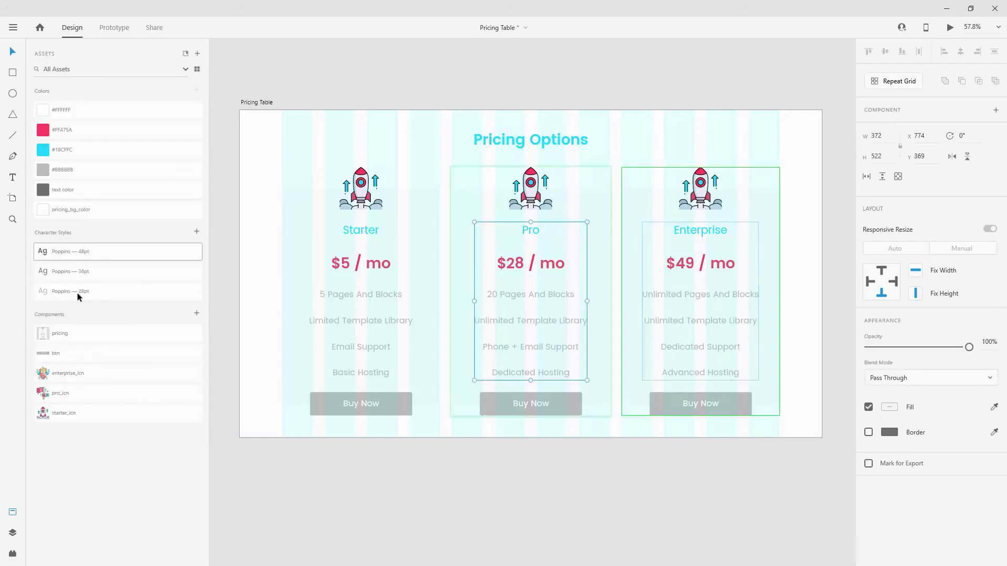
drag(53, 400, 531, 189)
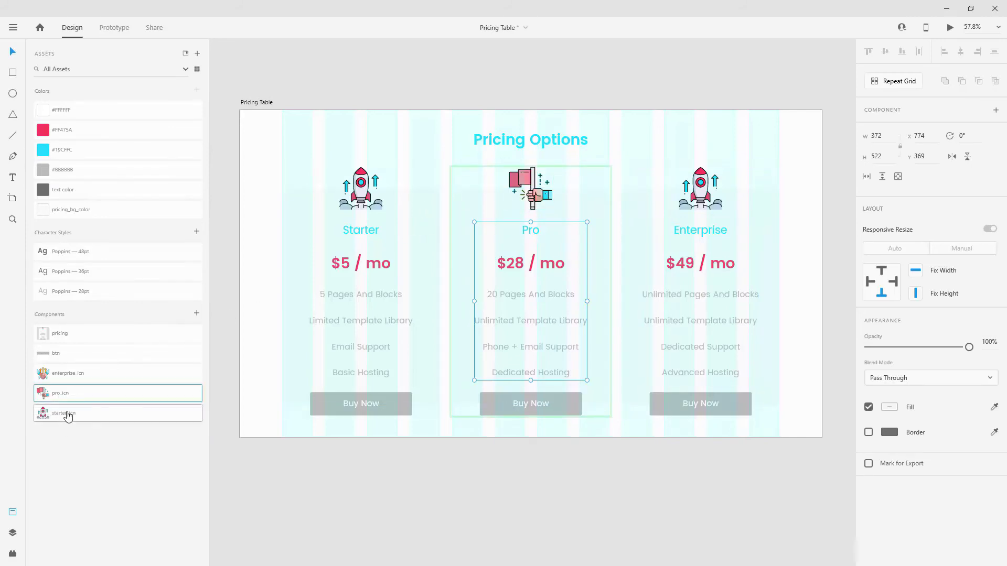
drag(62, 376, 715, 186)
click(699, 207)
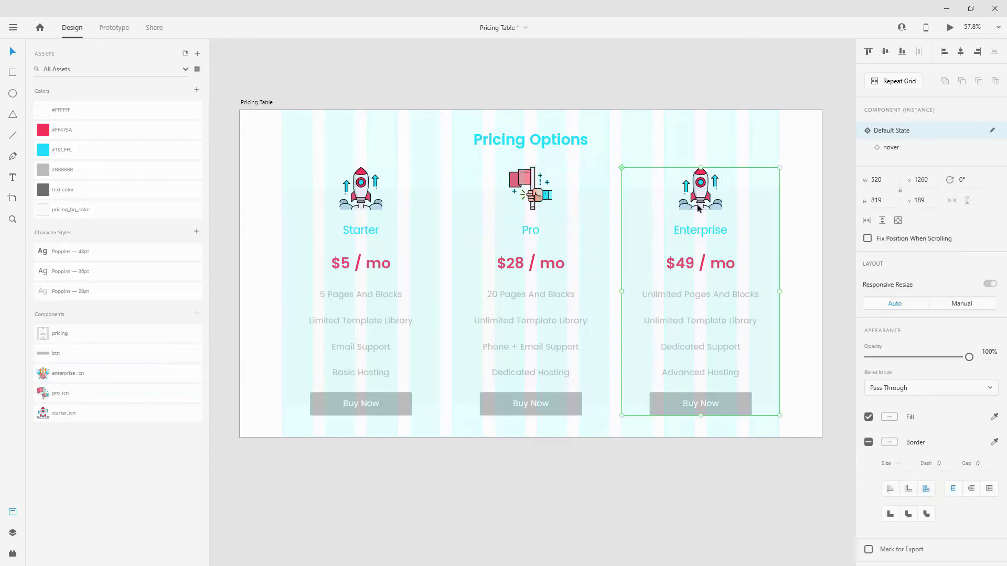
double_click(698, 208)
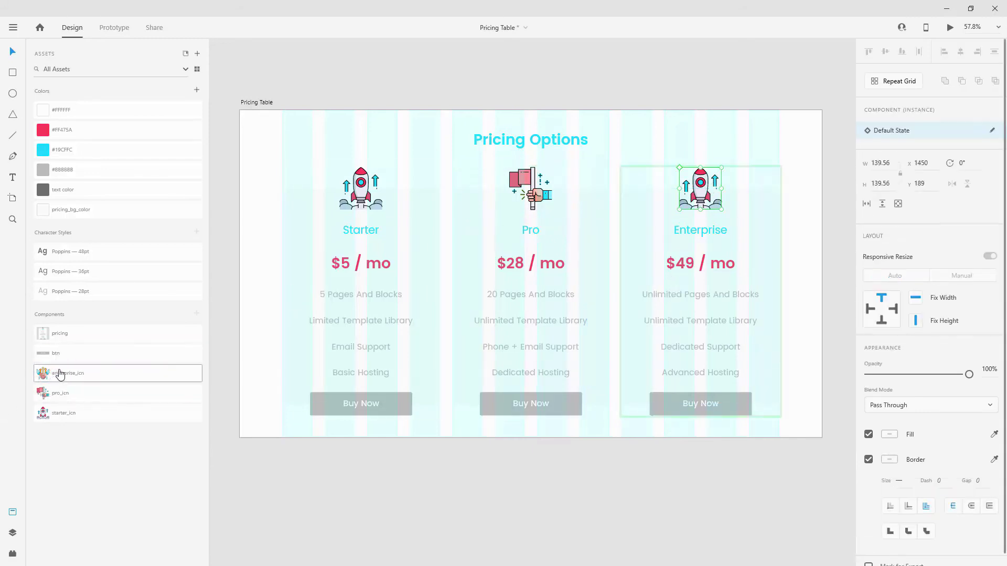
drag(58, 374, 657, 198)
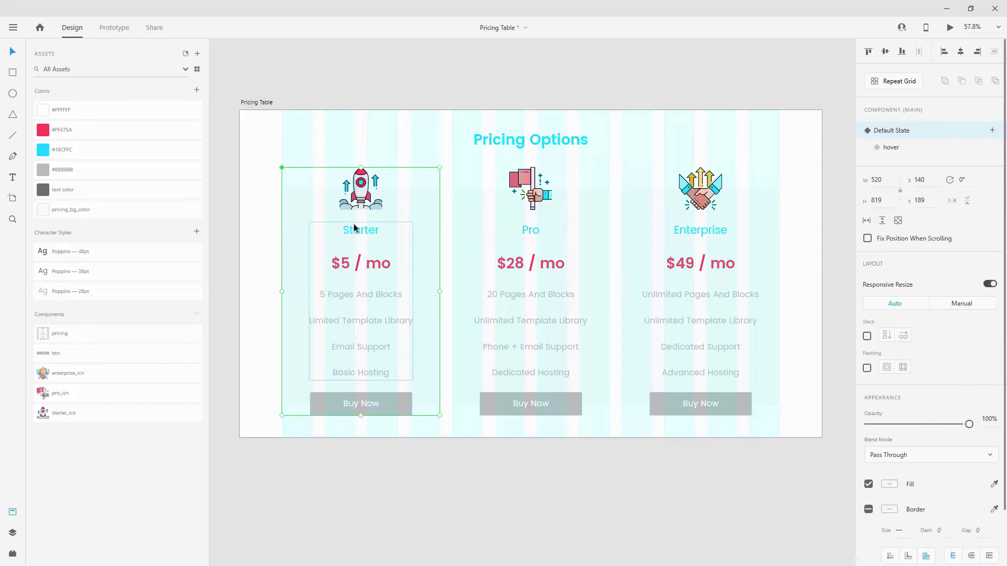
Select the Pro card's pro_icn icon and text layers in the Layers panel.
click(540, 197)
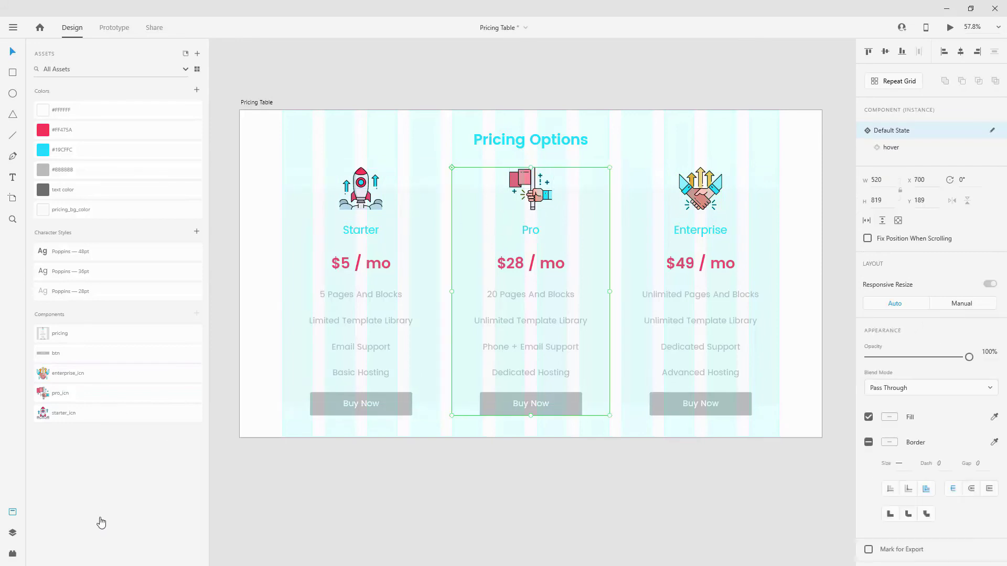
click(12, 533)
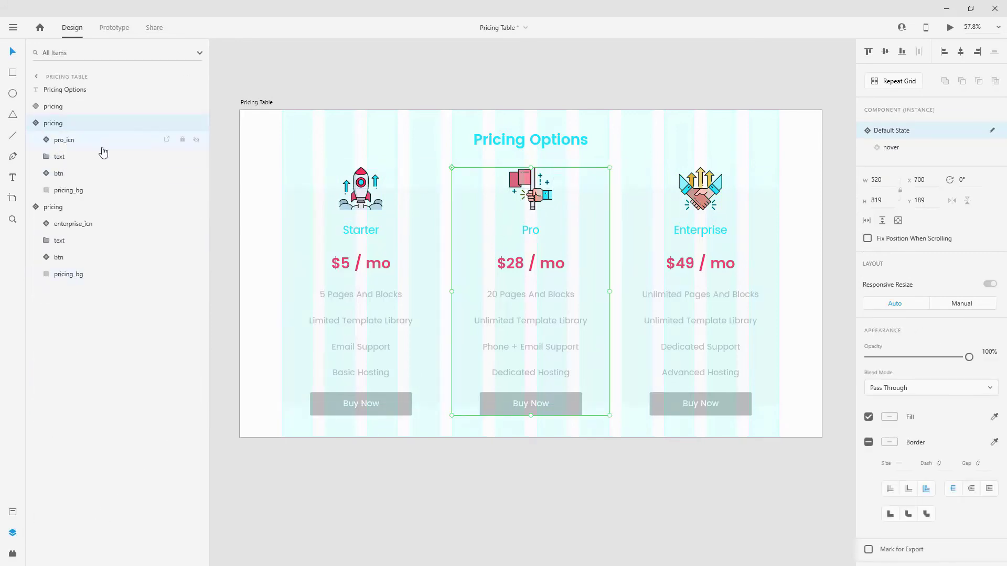
click(65, 140)
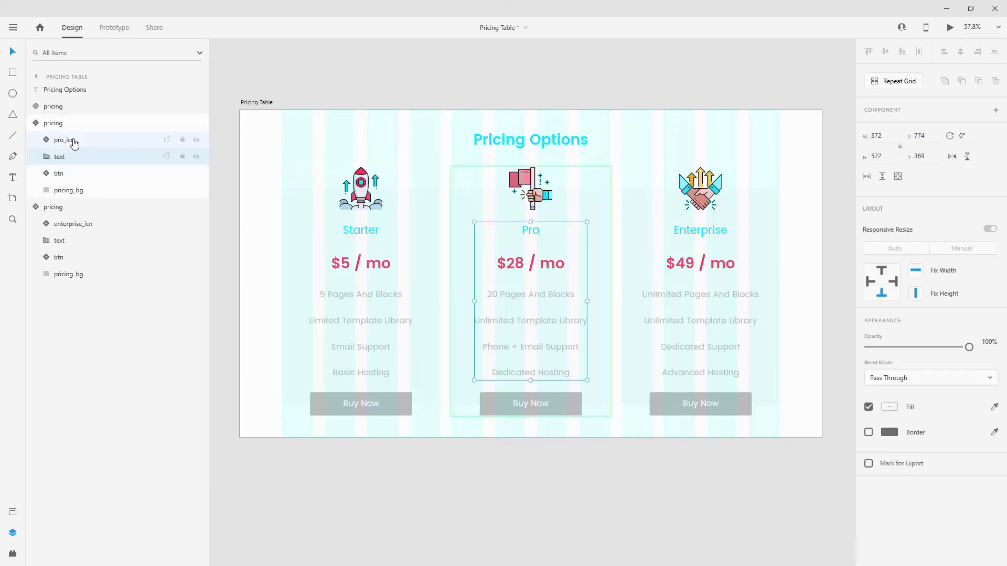
shift+click(78, 158)
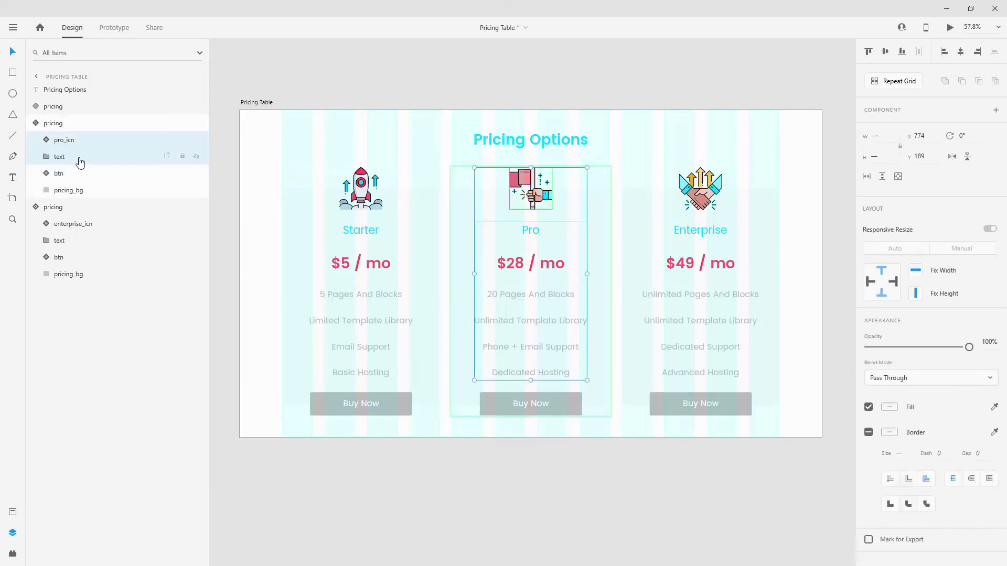
click(53, 122)
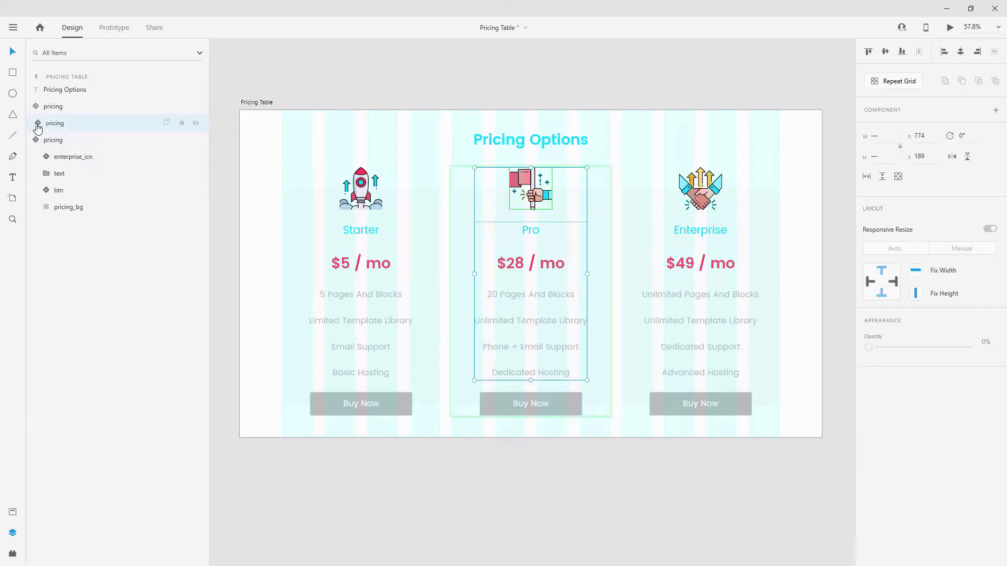
In the Pro card's hover state, replace the Starter icon and text with the Pro ones.
click(922, 148)
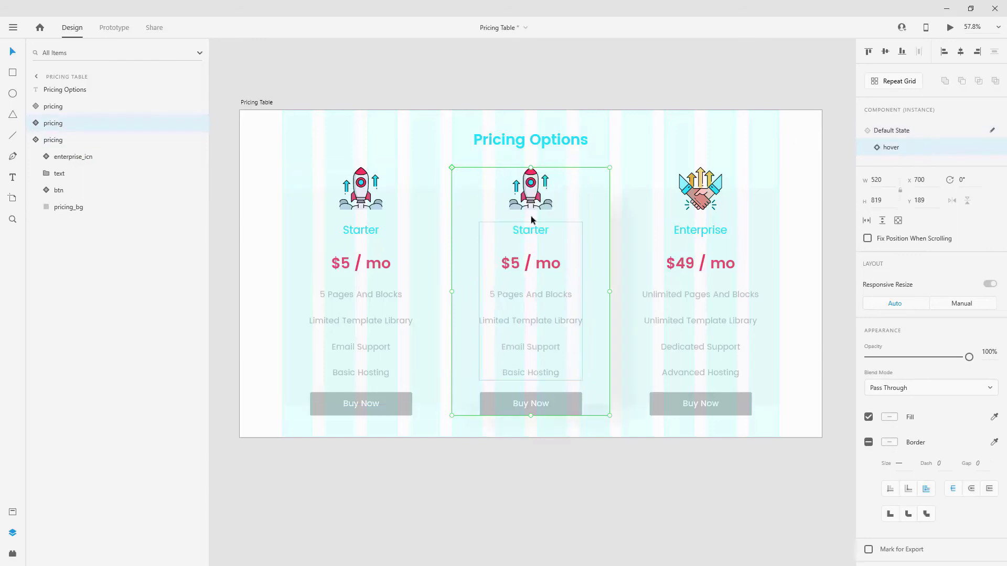
click(34, 124)
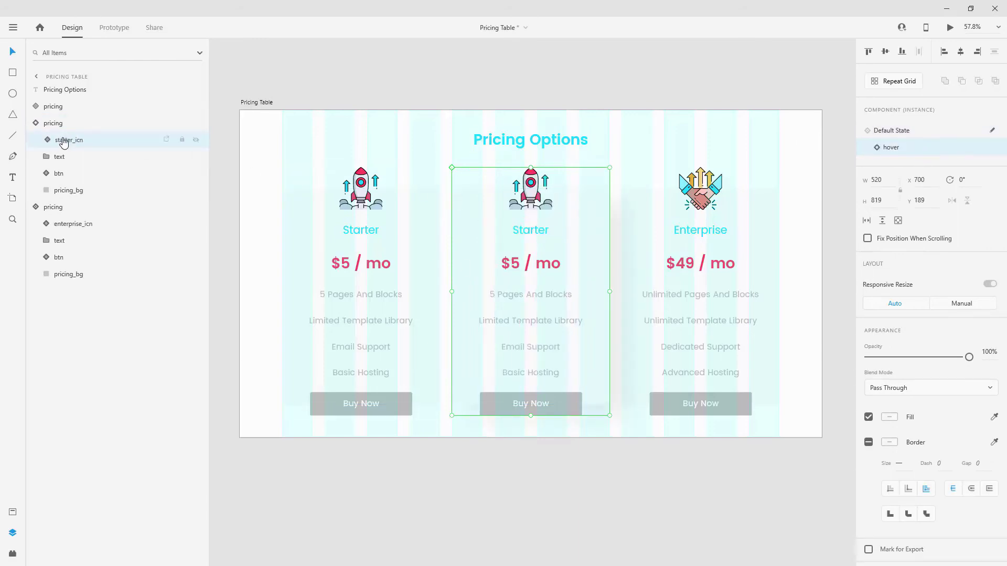
click(63, 141)
shift+click(70, 159)
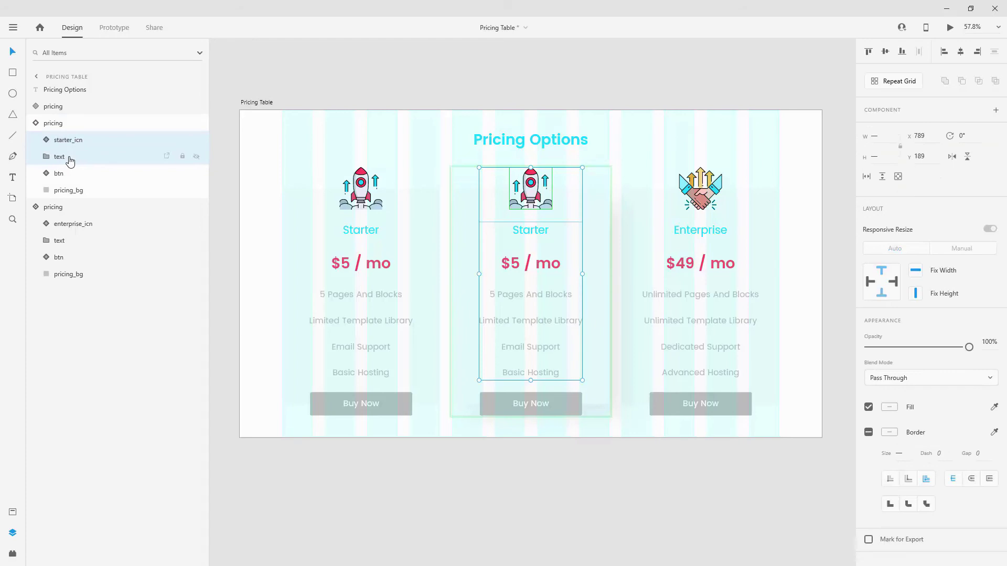
key(Delete)
key(ctrl+v)
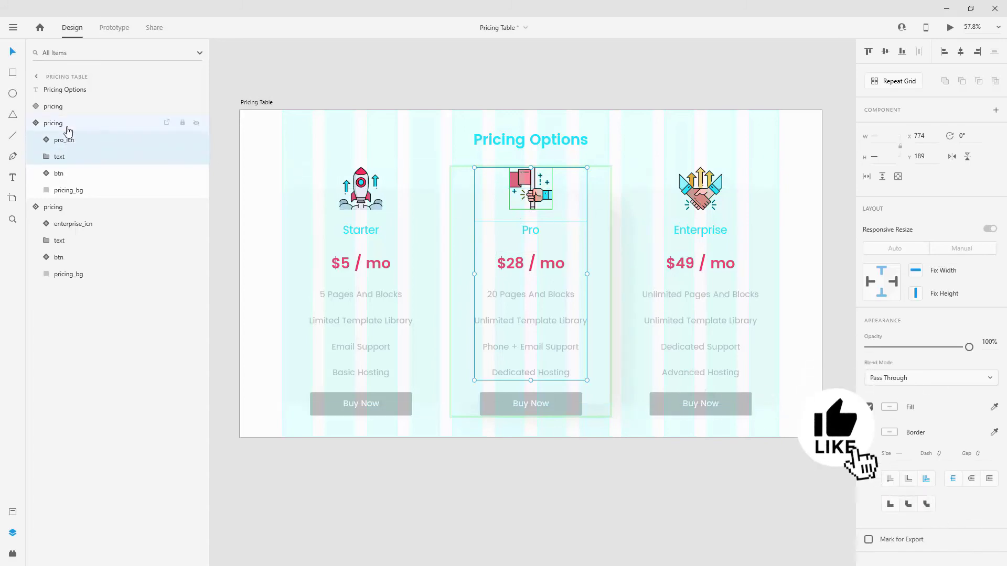
click(35, 122)
click(891, 147)
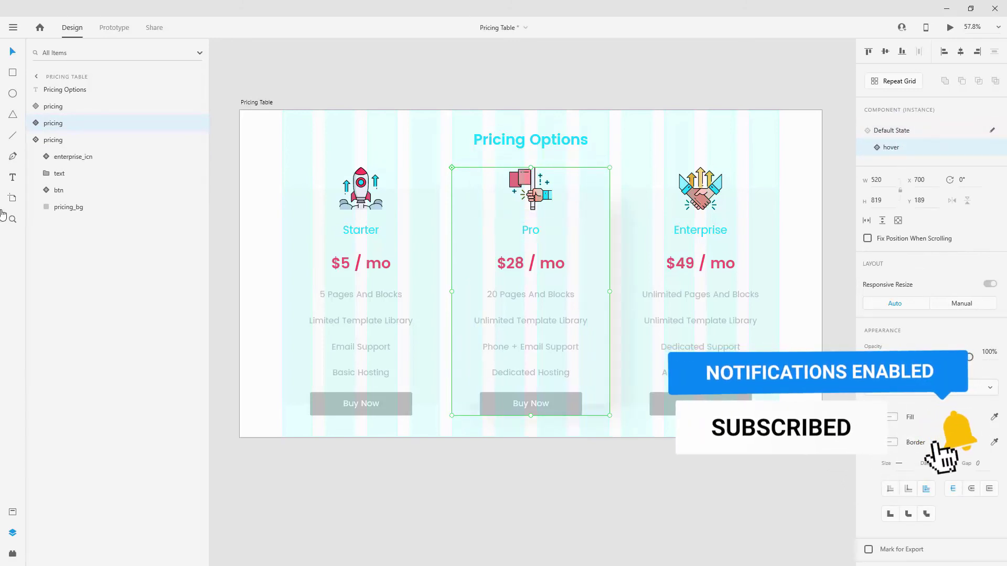
In the Enterprise card's hover state, swap the Starter icon and text for the Enterprise ones.
click(65, 157)
shift+click(71, 173)
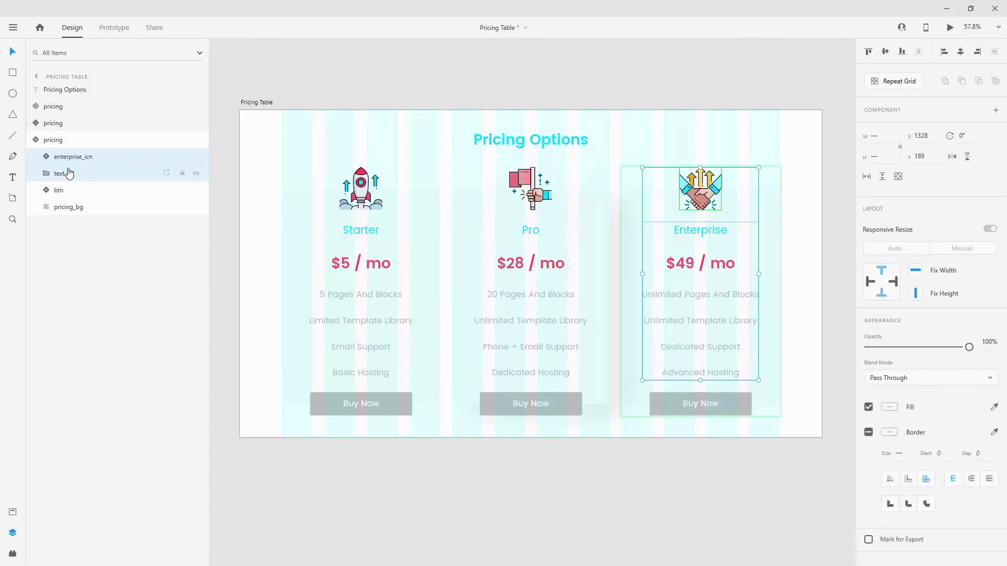
key(Escape)
click(891, 148)
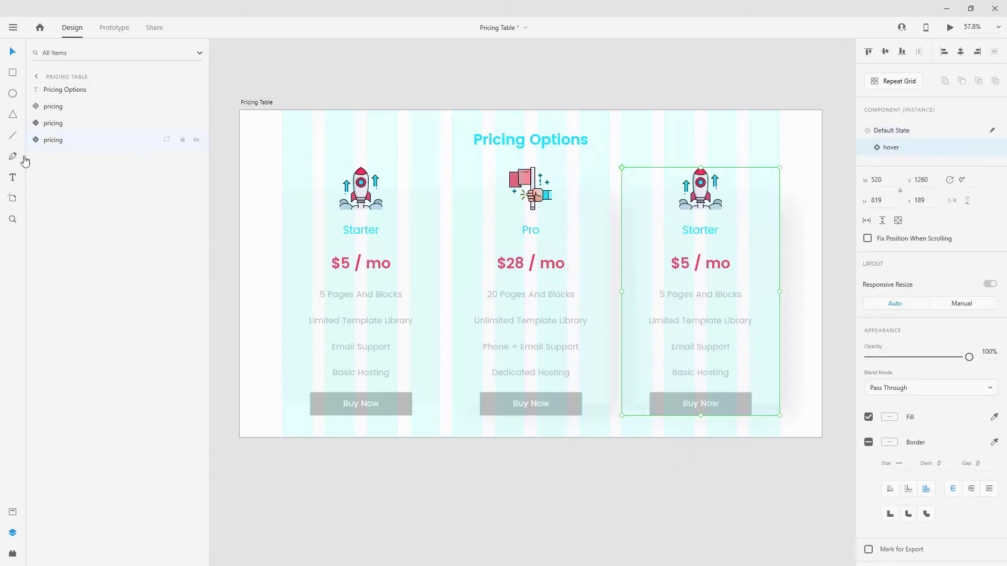
click(61, 158)
shift+click(72, 175)
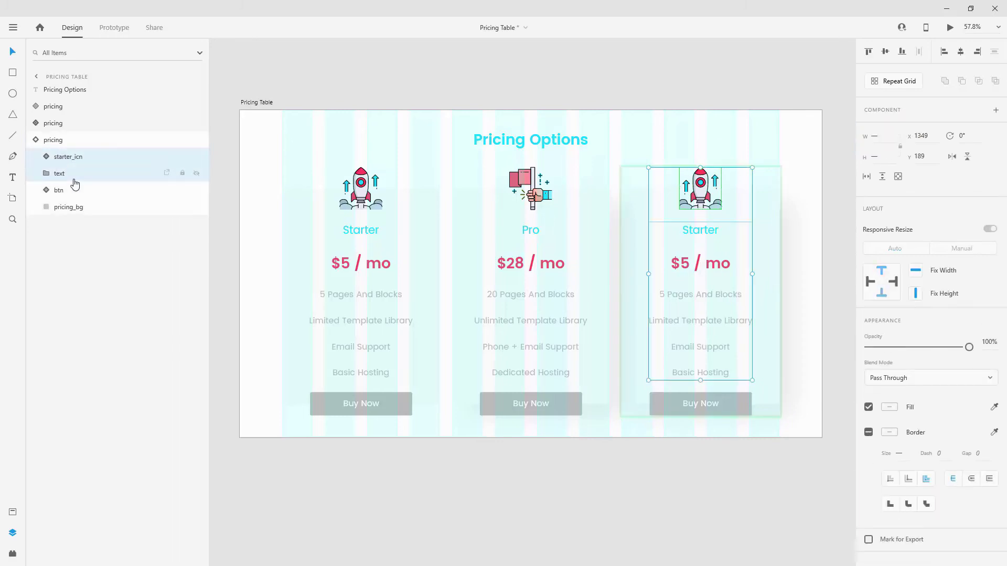
key(Delete)
key(ctrl+v)
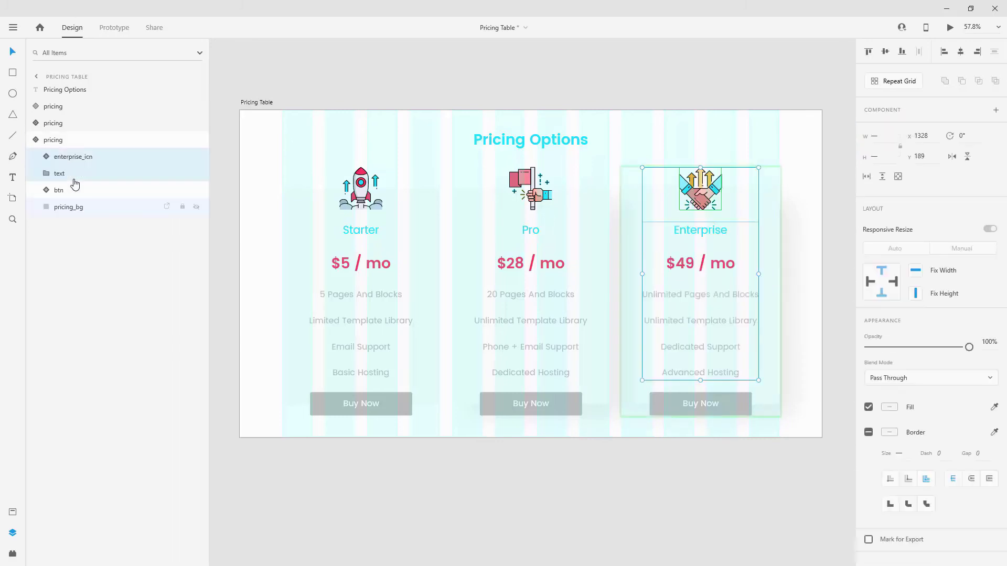
Check the Default State and hover listed on the Enterprise, Pro and Starter cards.
click(36, 140)
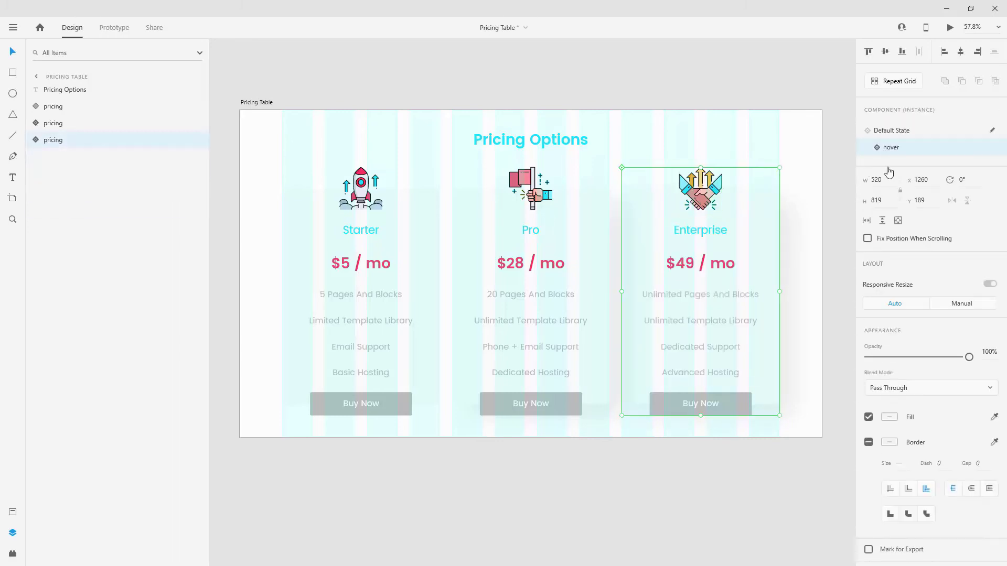
click(898, 132)
click(547, 204)
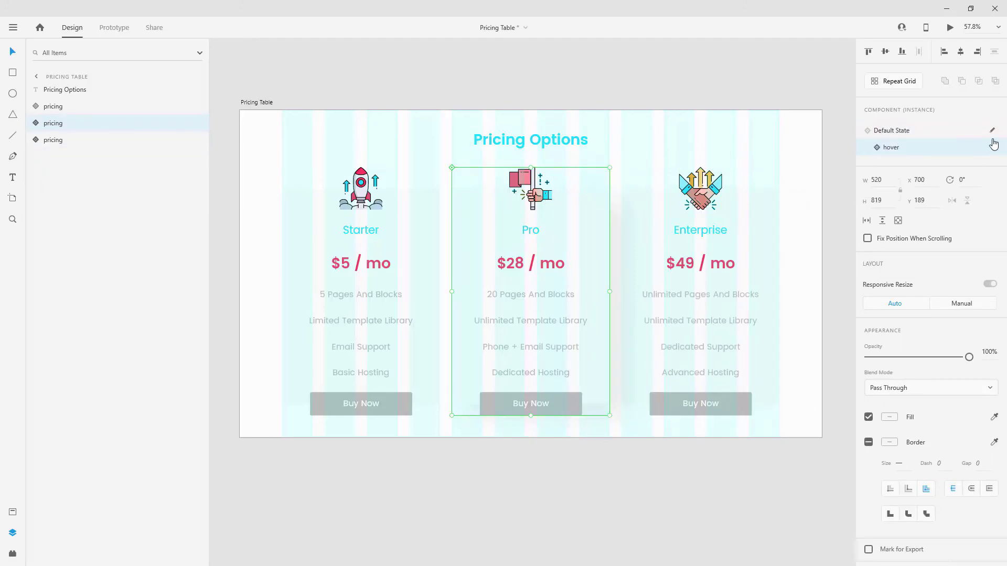
click(325, 192)
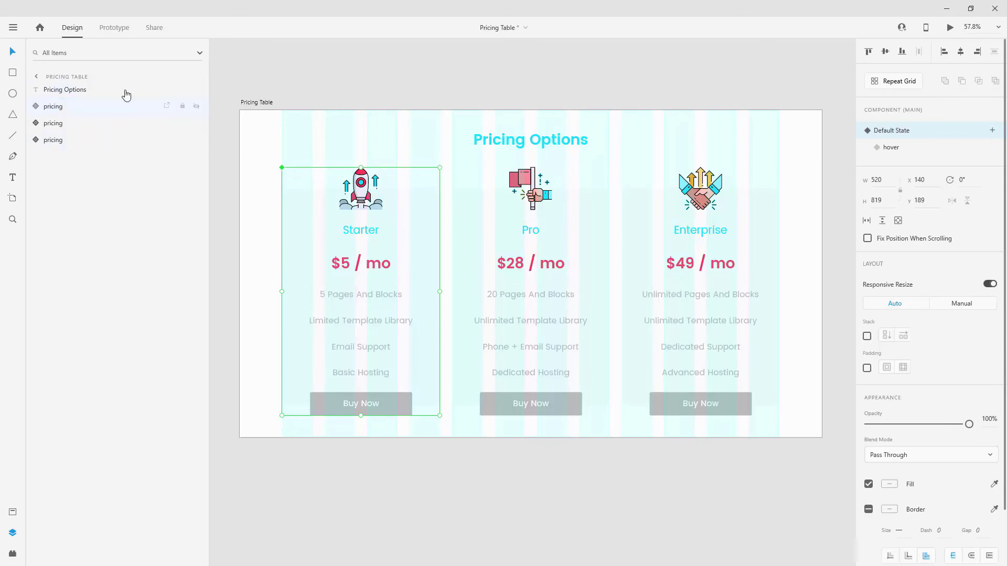
Raise the Starter card's rocket icon 20 units in its hover state.
click(873, 149)
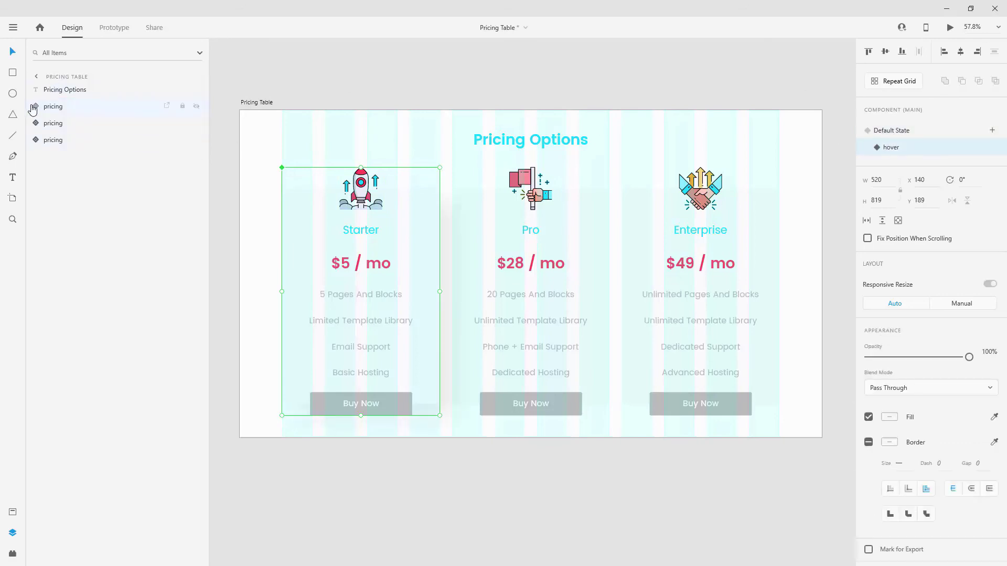
click(31, 106)
click(82, 126)
scroll(272, 135, up, 10)
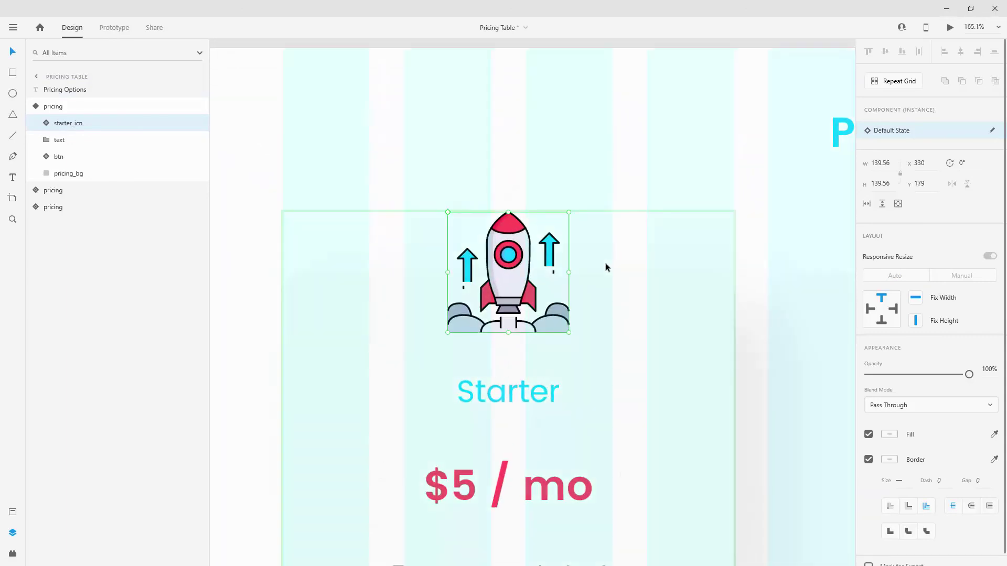
key(shift+Up)
key(shift+Up)
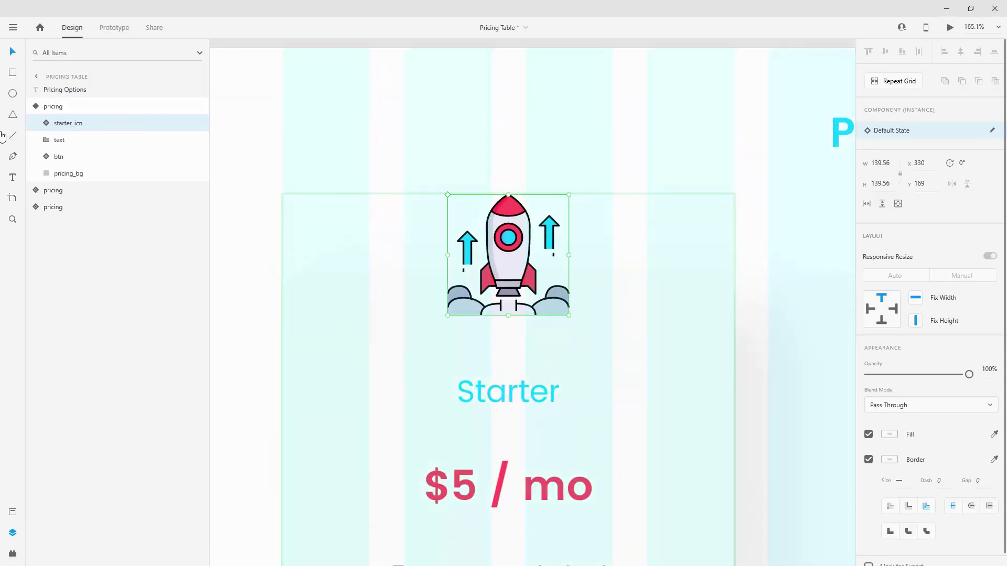
click(162, 109)
click(909, 133)
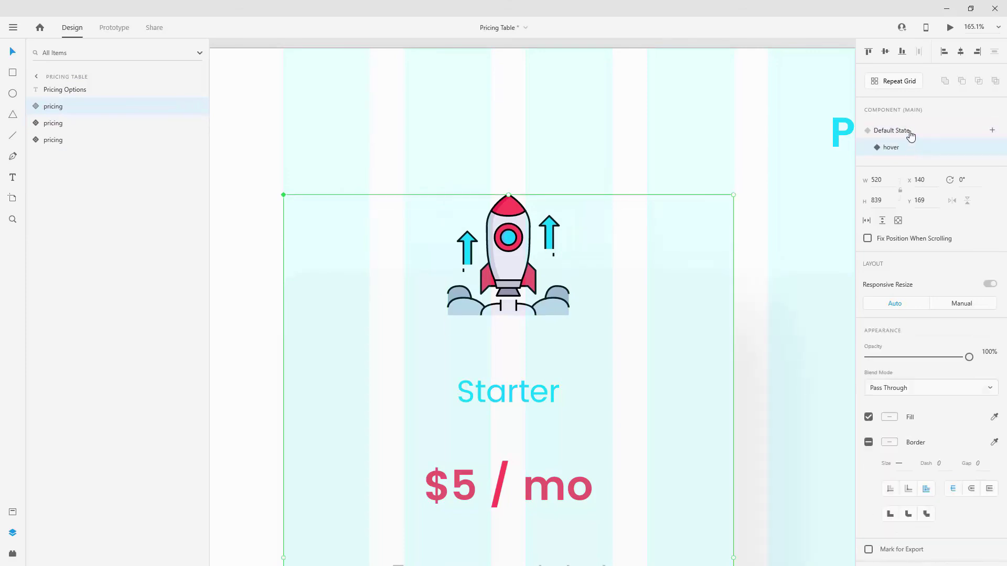
click(910, 147)
click(909, 132)
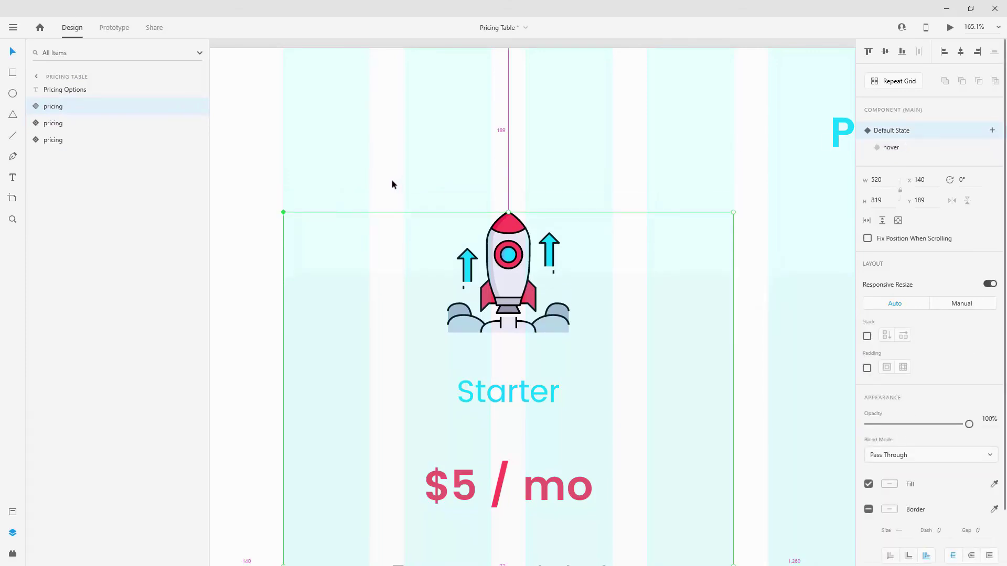
scroll(589, 218, down, 5)
scroll(619, 218, up, 5)
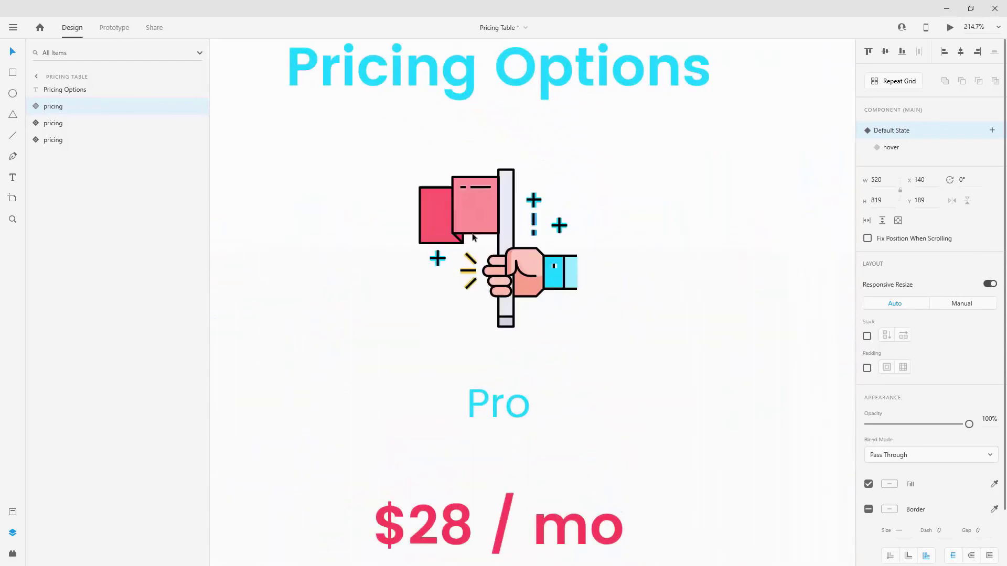
In the Pro card's hover state, raise the flag icon 20 units and tilt it 10°.
double_click(503, 252)
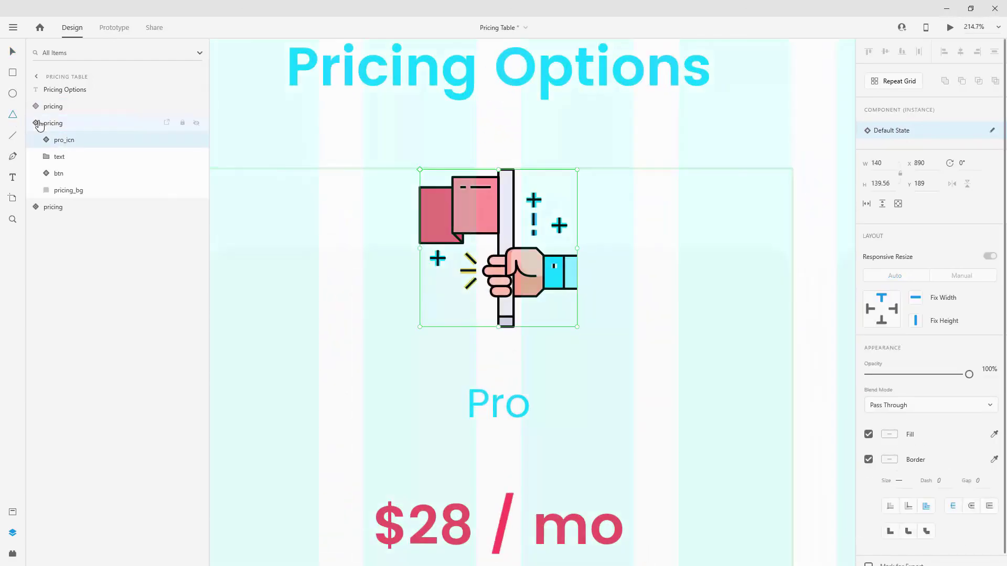
click(58, 124)
click(41, 125)
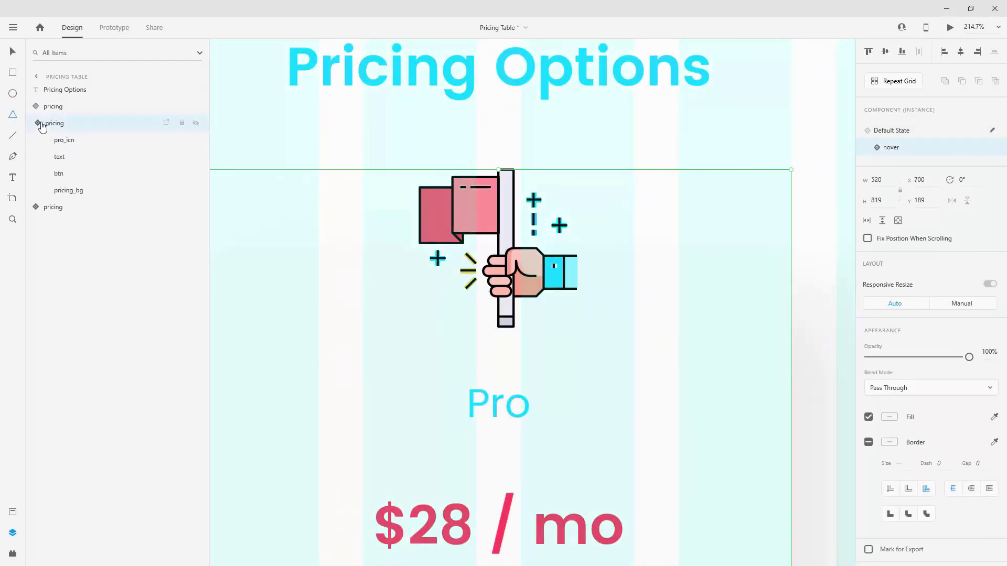
click(68, 141)
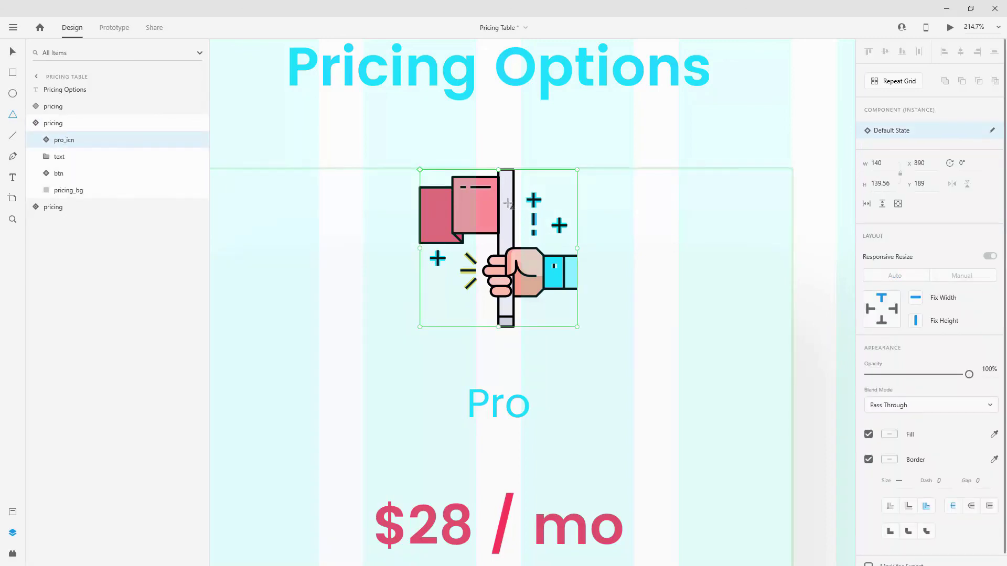
key(v)
key(shift+Up)
key(shift+Up)
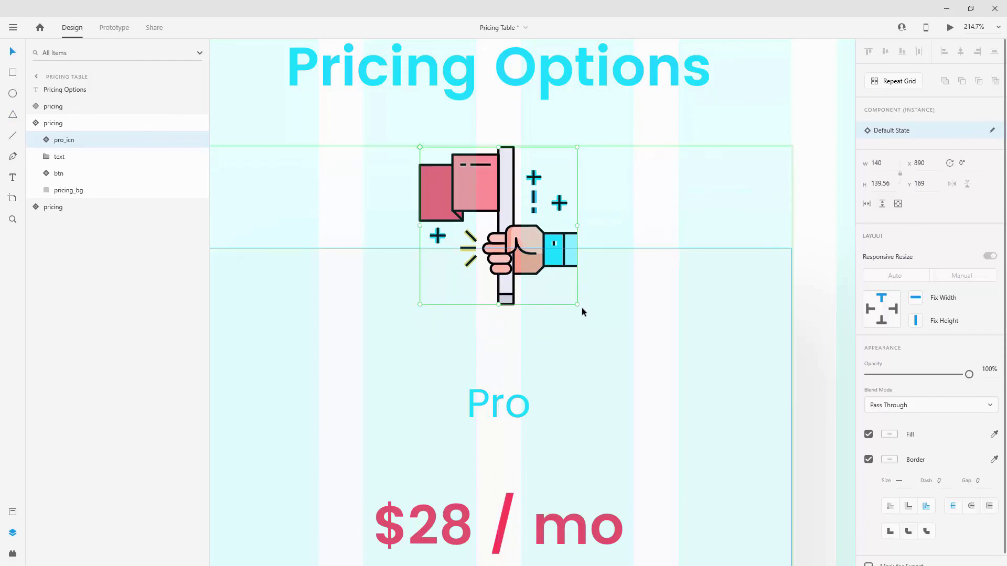
drag(580, 310, 562, 318)
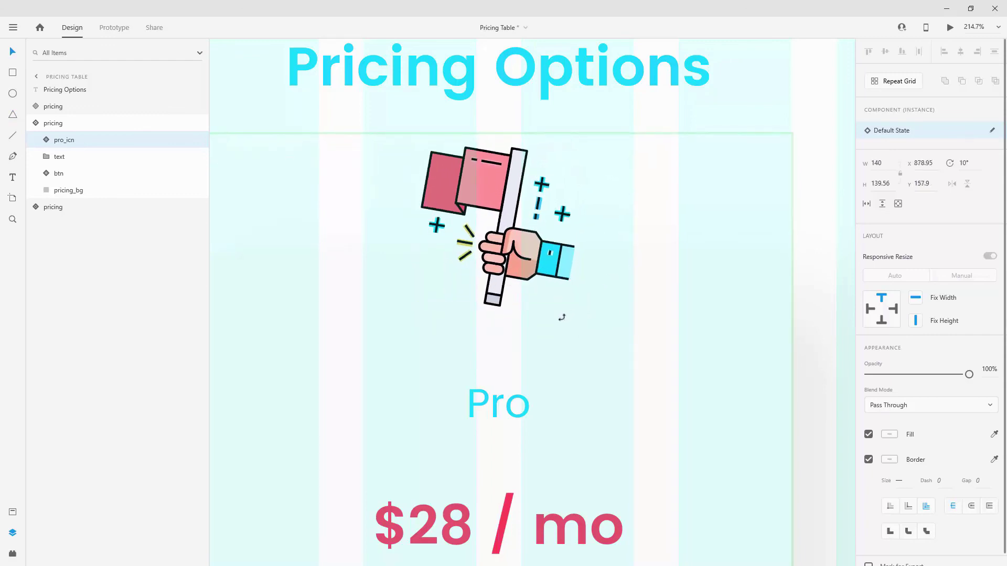
key(Escape)
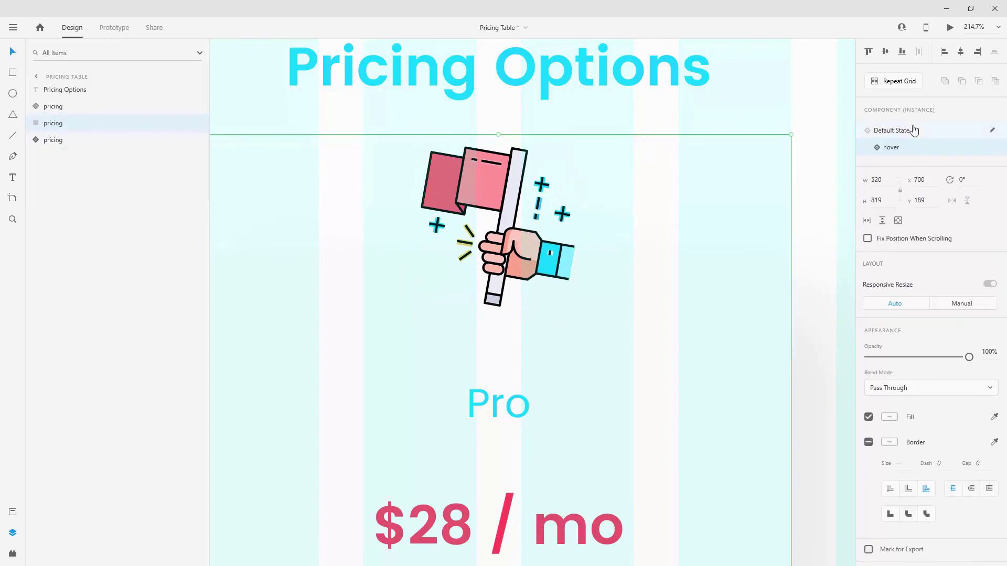
click(913, 130)
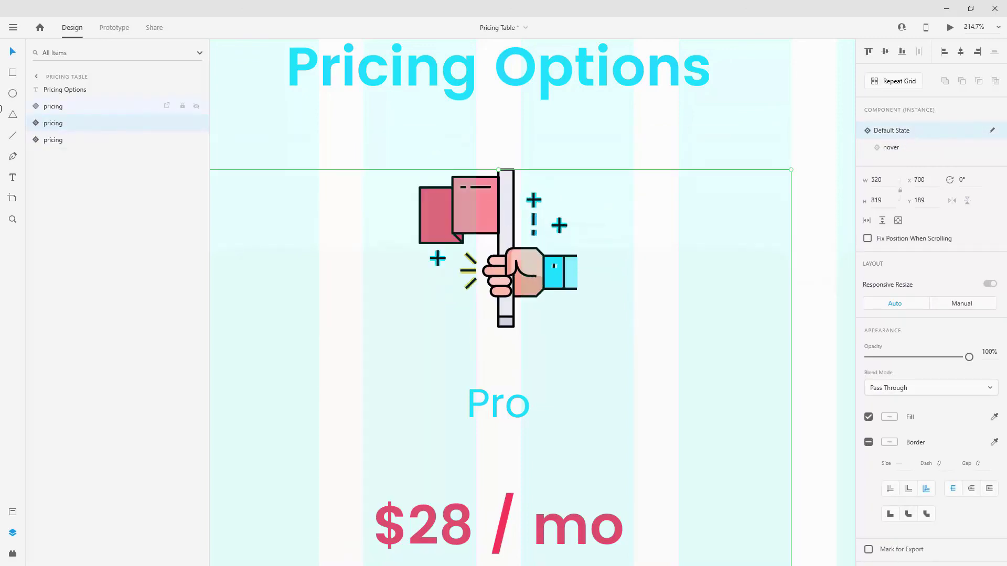
Lift the Enterprise card's handshake icon 20 units on hover, then compare its states.
click(52, 139)
scroll(737, 202, down, 5)
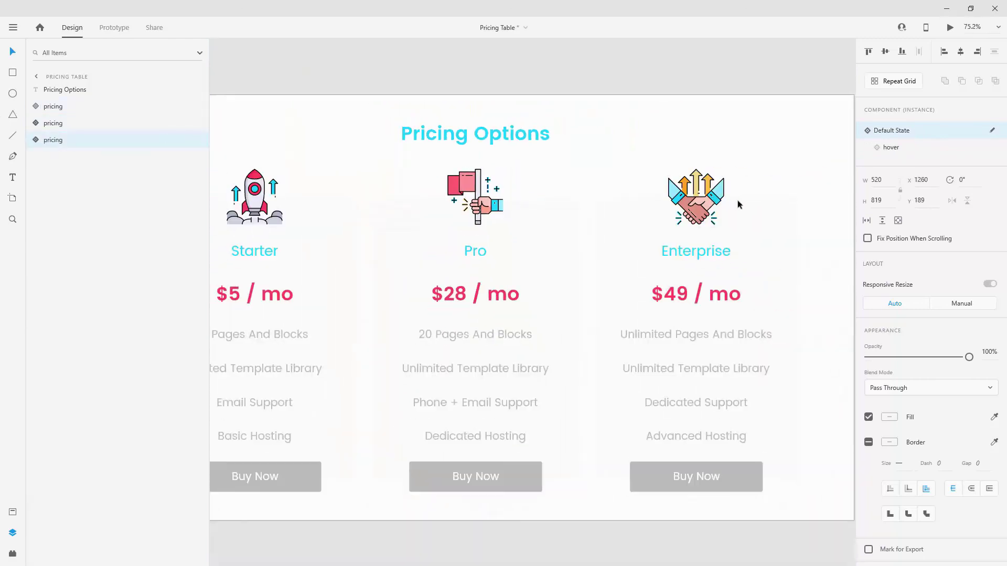
scroll(731, 195, up, 5)
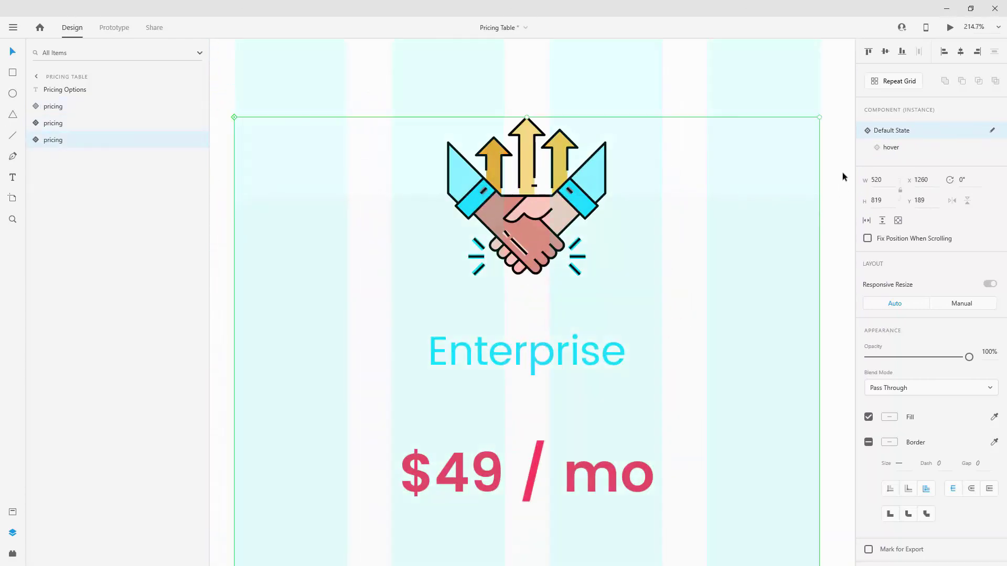
click(36, 140)
click(57, 157)
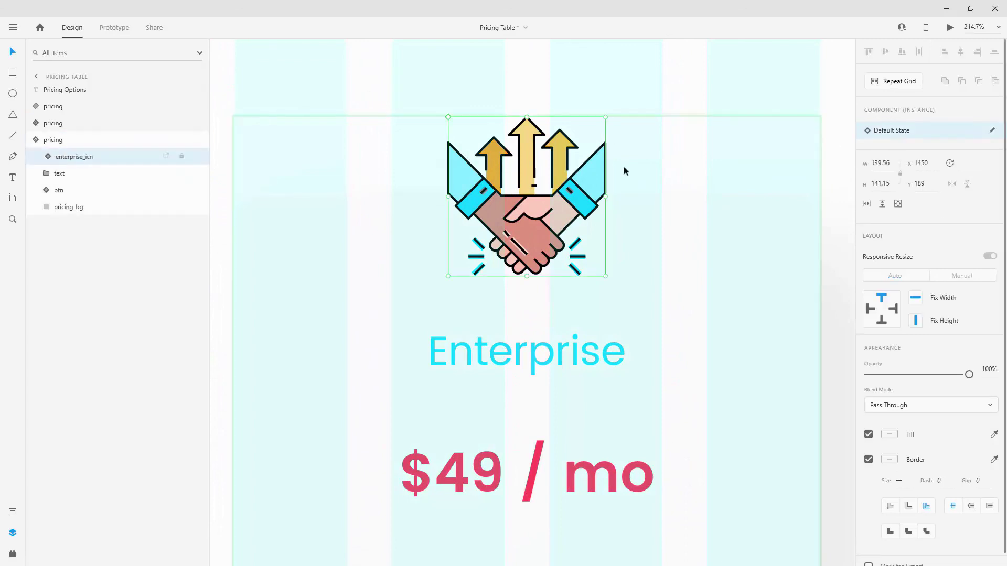
drag(572, 181, 580, 152)
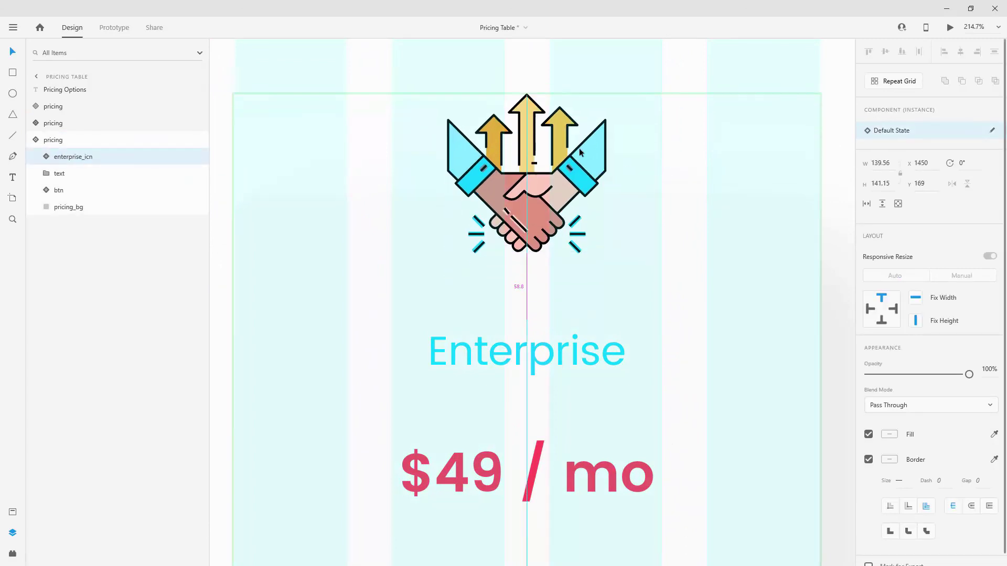
key(Escape)
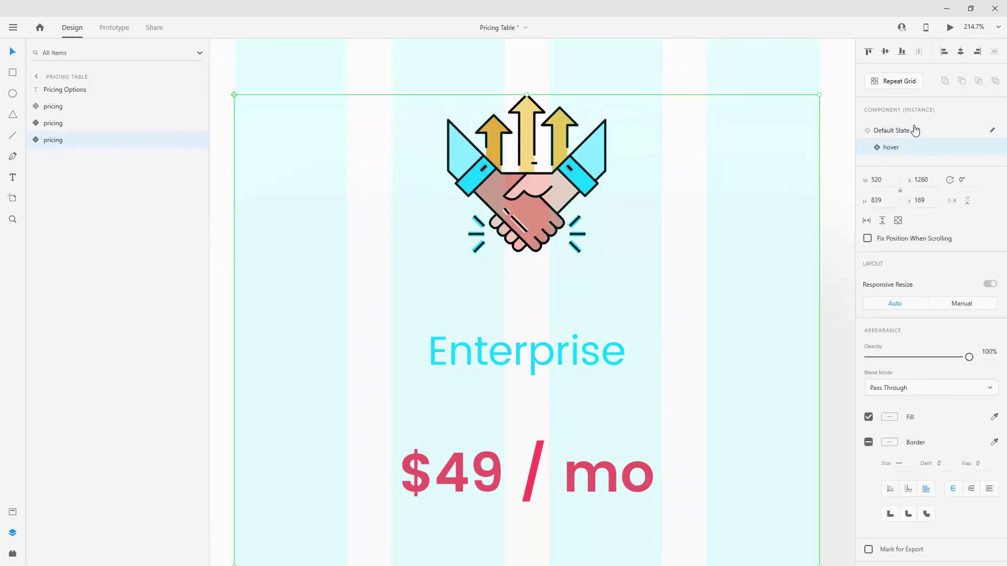
click(914, 131)
click(912, 145)
click(910, 133)
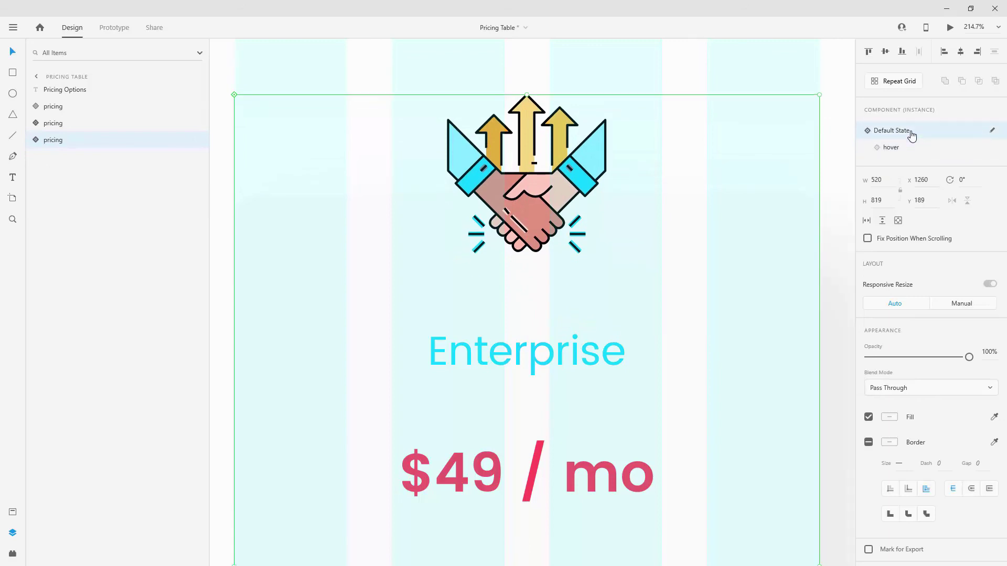
key(ctrl+0)
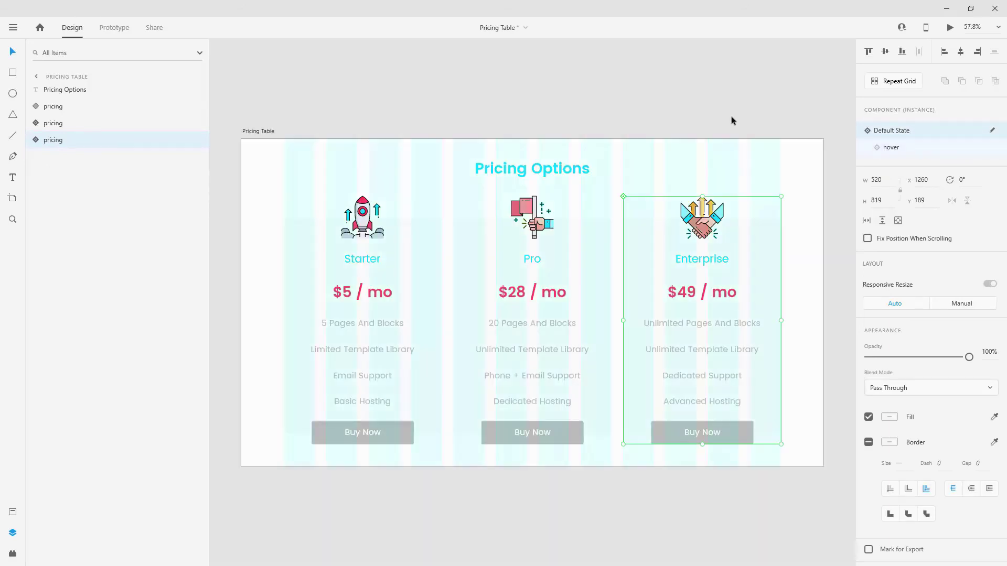
Untick the Pricing Table artboard's Layout grid and preview the artboard with Ctrl+Enter.
click(277, 130)
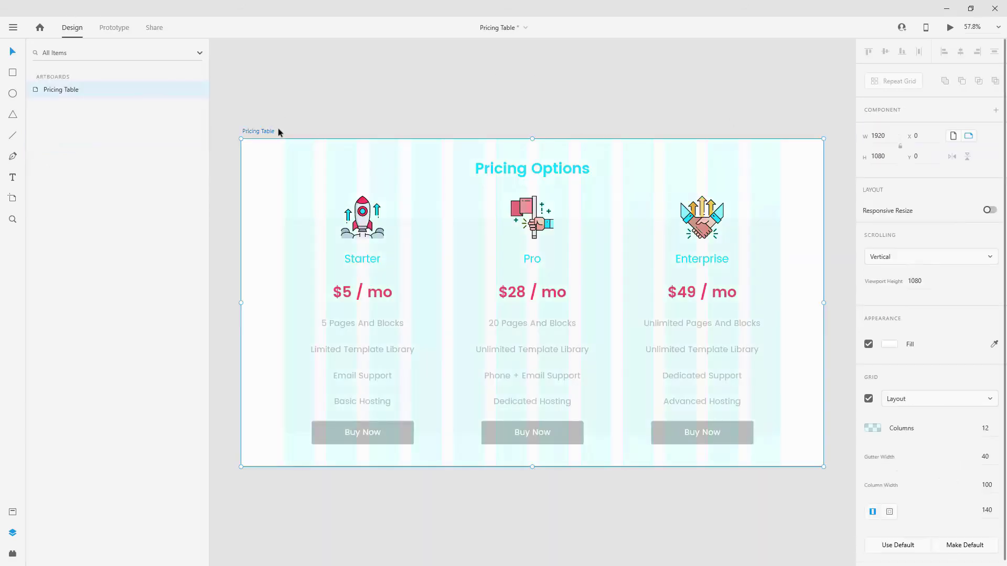
click(868, 400)
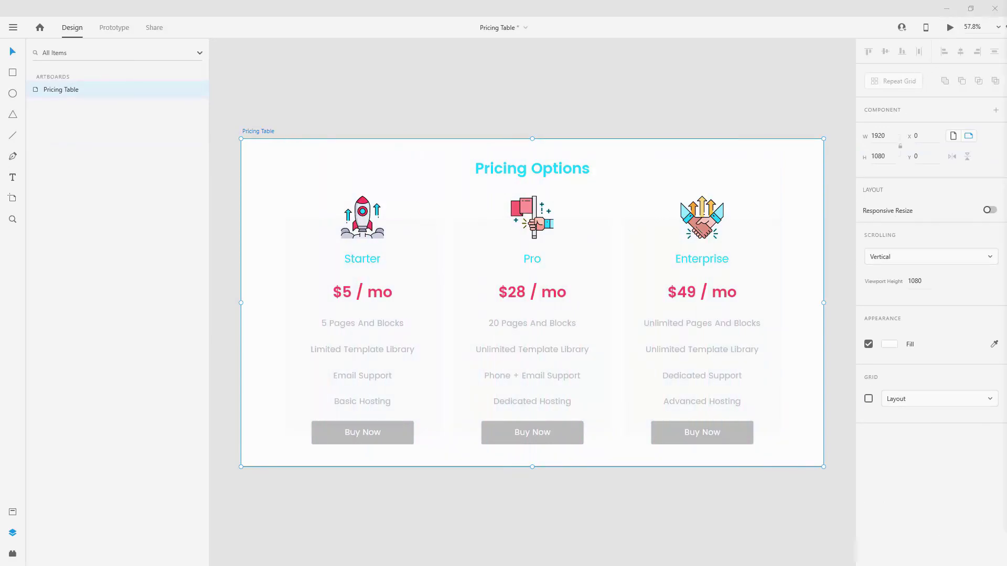
key(ctrl+Return)
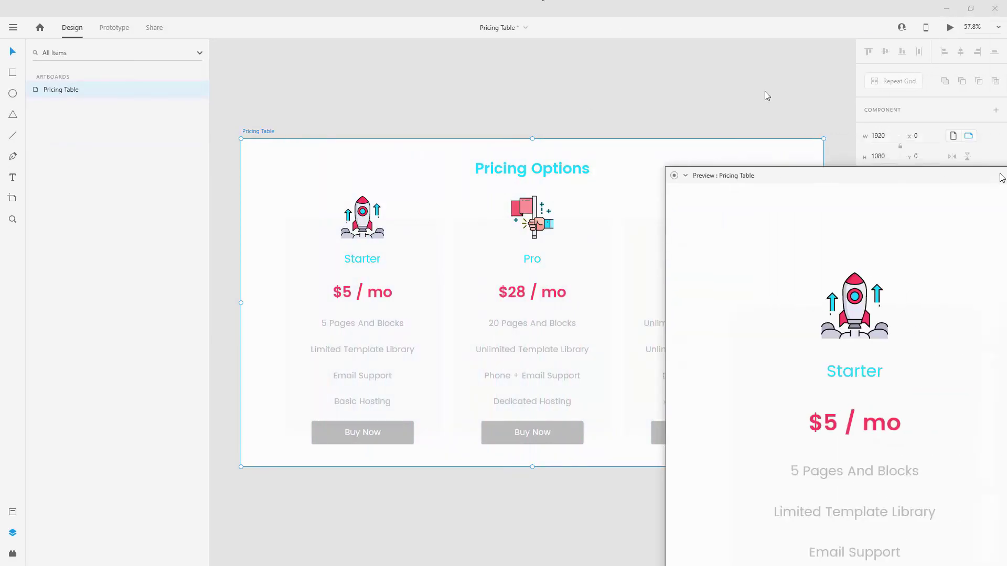